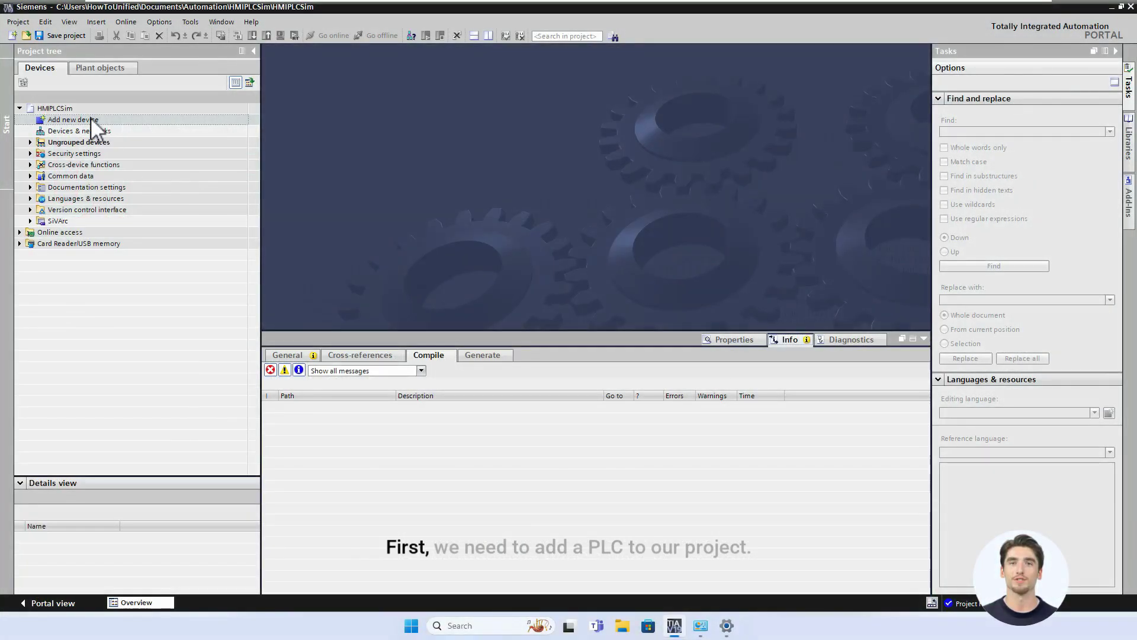
- Add a SIMATIC S7-1500 CPU 1511-1 PN, article 6ES7 511-1AL03-0AB0, with protection of confidential PLC configuration data disabled
{"action": "double_click", "coordinate": [87, 117]}
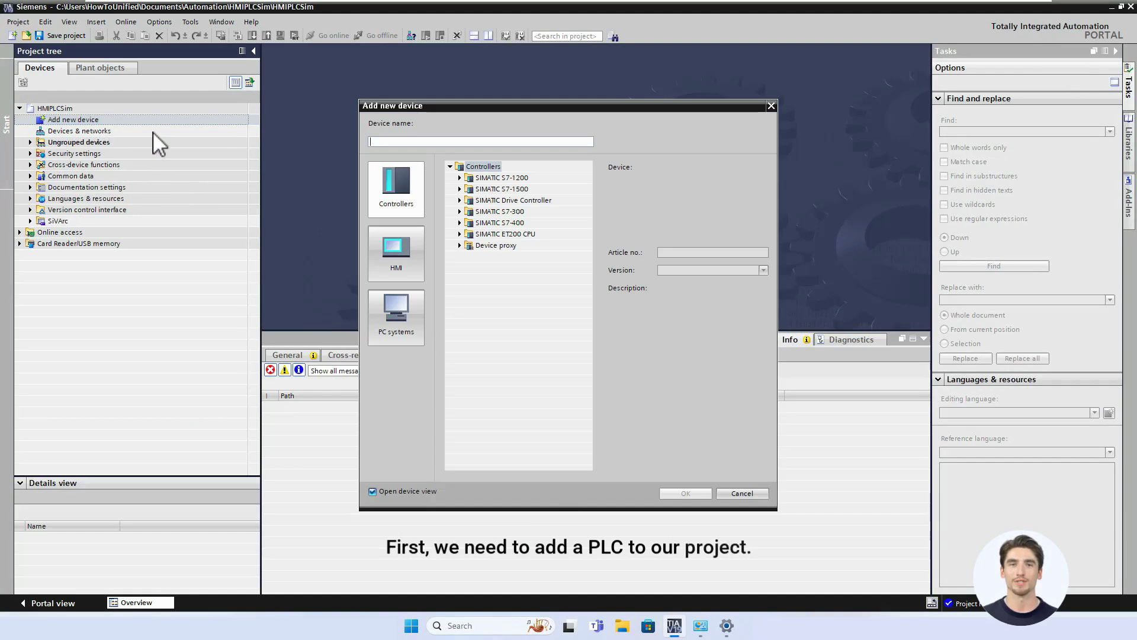
{"action": "left_click", "coordinate": [461, 189]}
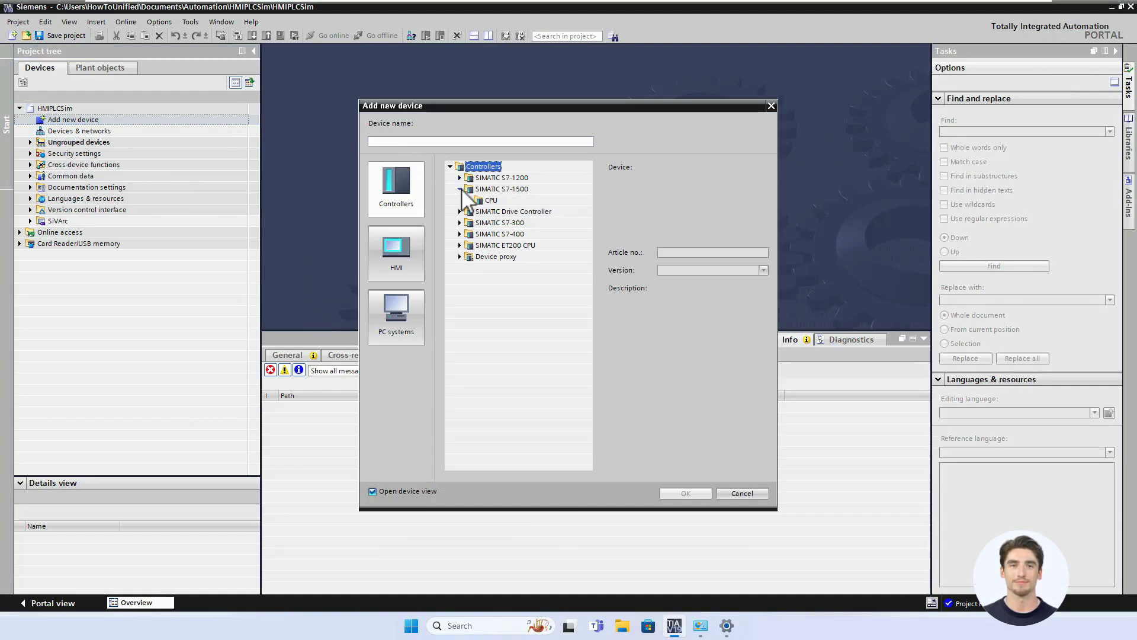
{"action": "left_click", "coordinate": [471, 201]}
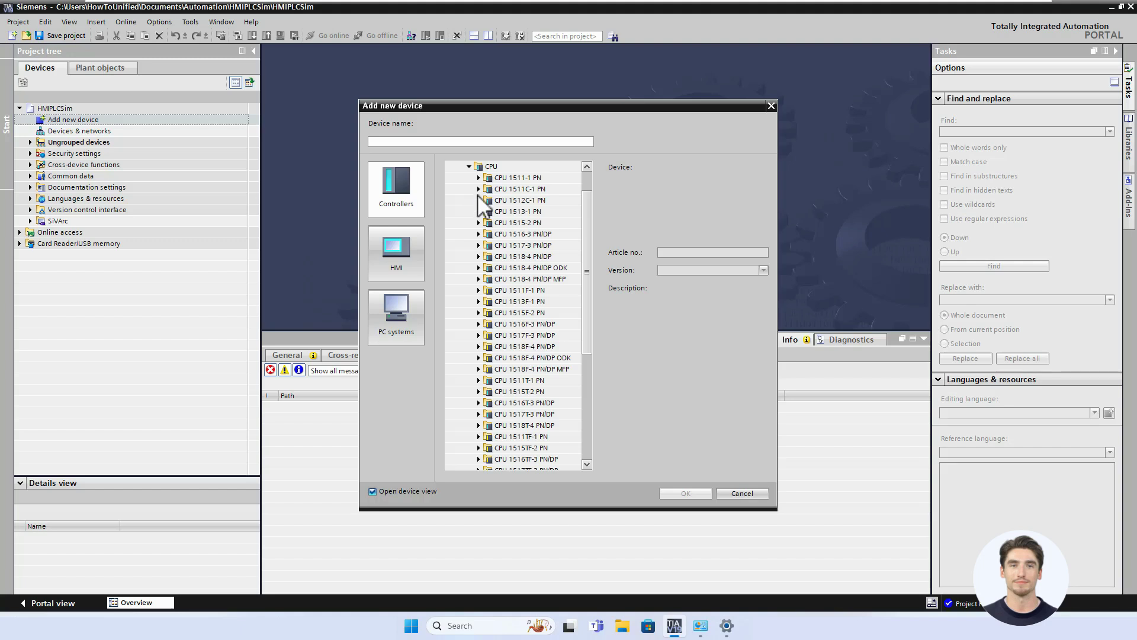
{"action": "left_click", "coordinate": [479, 177]}
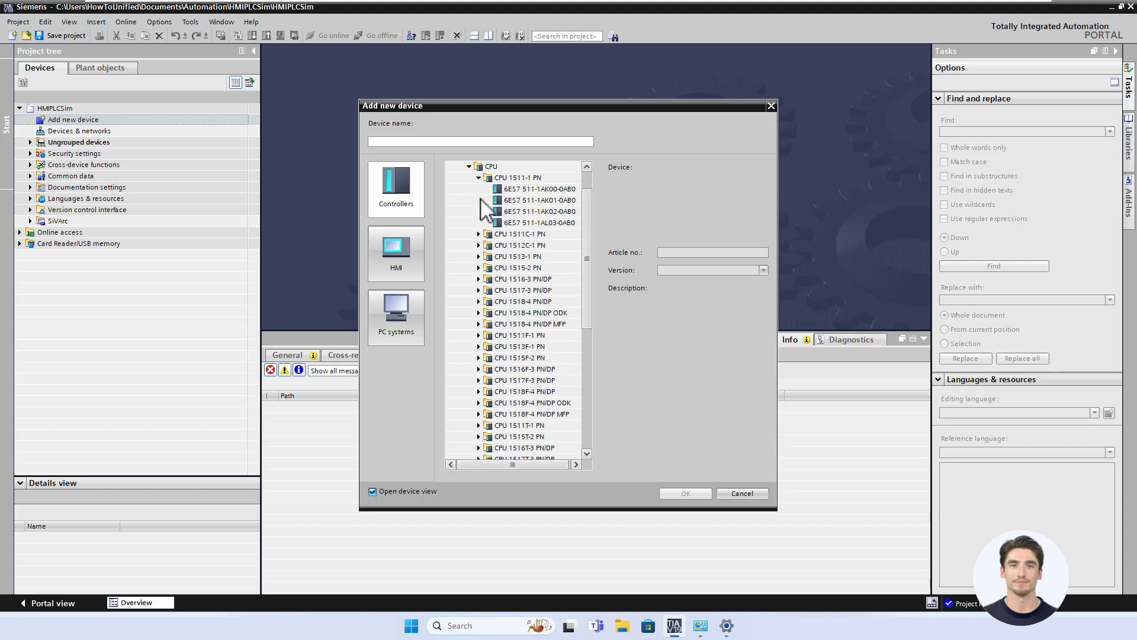
{"action": "left_click", "coordinate": [529, 223]}
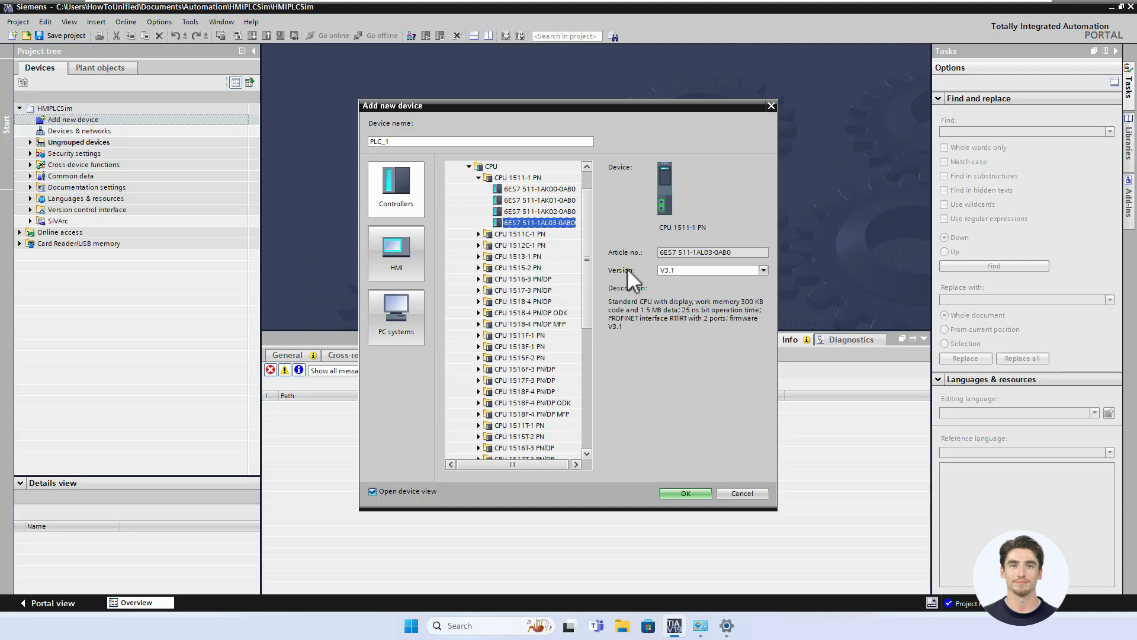
{"action": "left_click", "coordinate": [702, 492]}
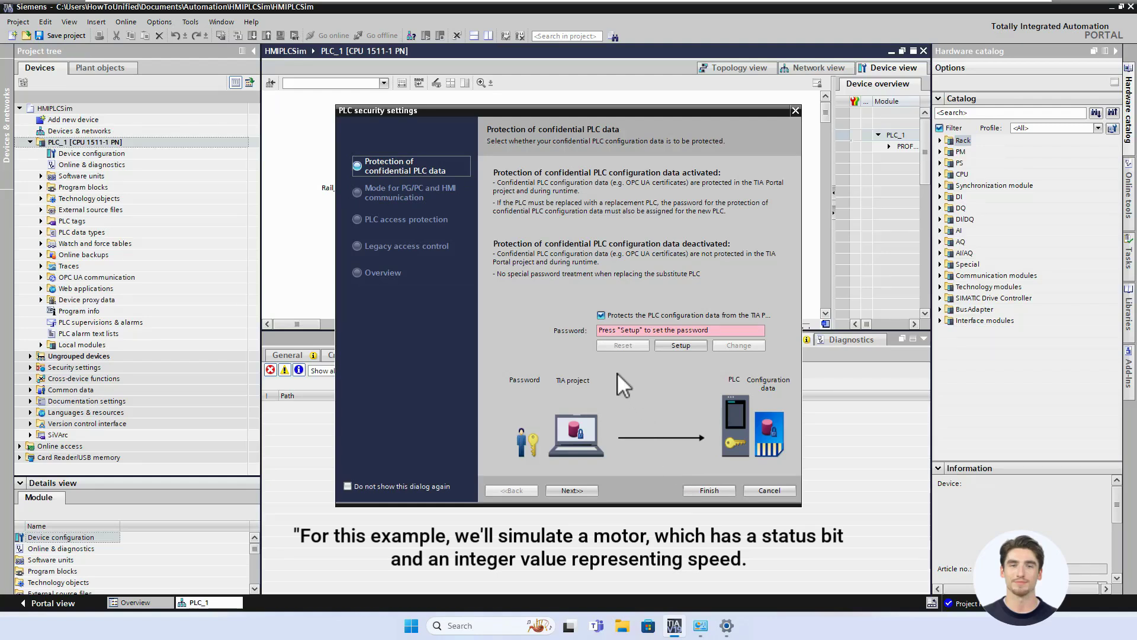
{"action": "left_click", "coordinate": [601, 314]}
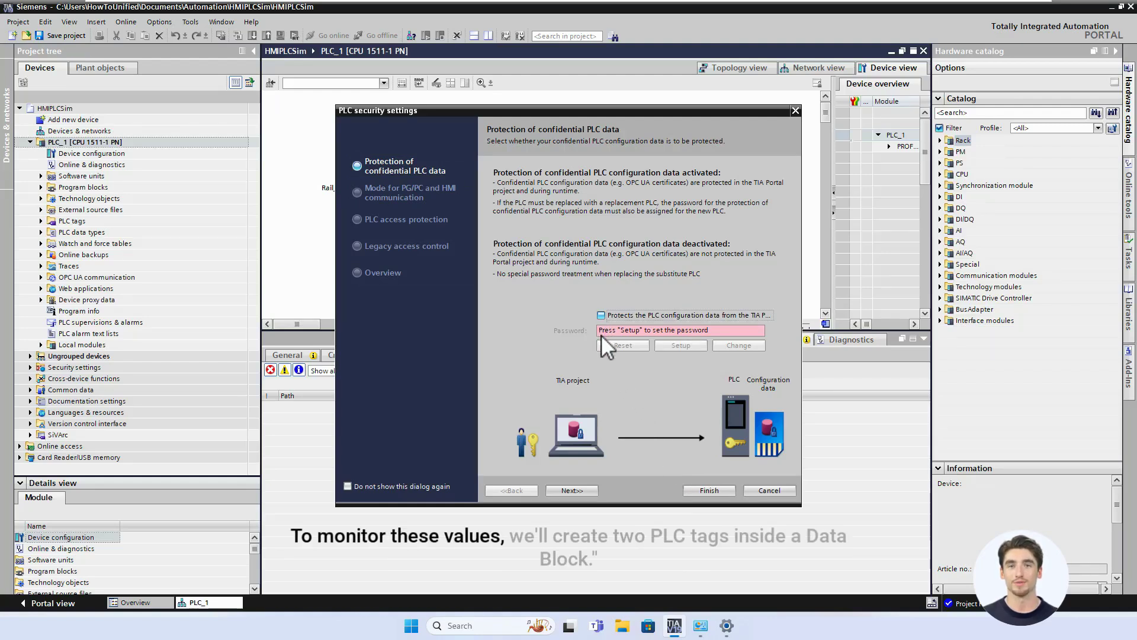
{"action": "left_click", "coordinate": [705, 491]}
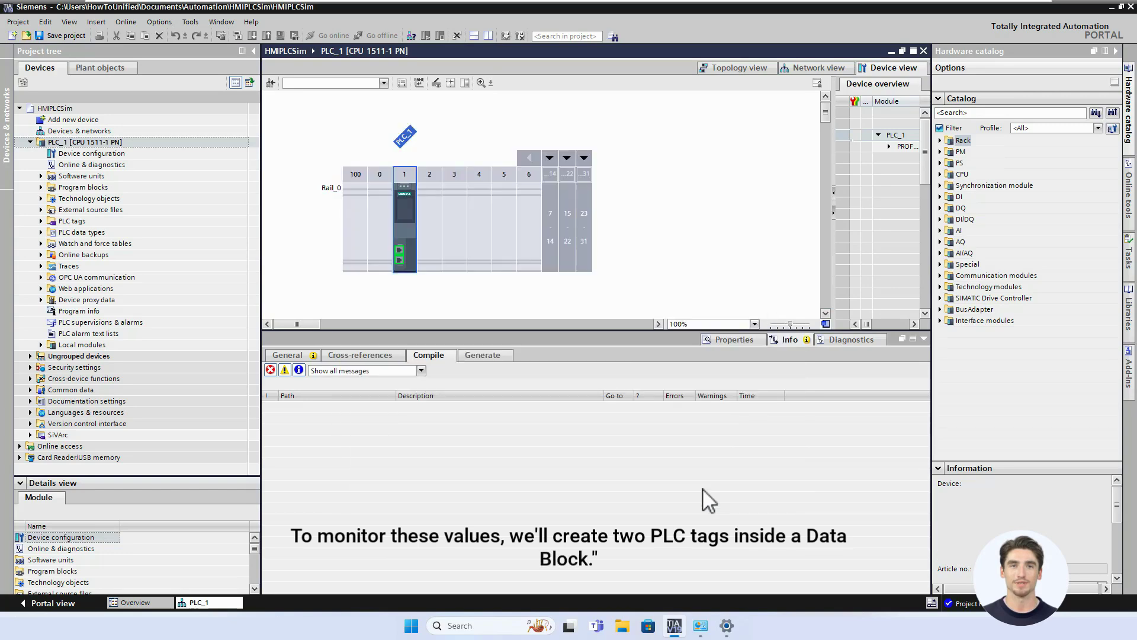
- Create a new data block in the program blocks of PLC_1
{"action": "left_click", "coordinate": [41, 187]}
{"action": "left_click", "coordinate": [77, 200]}
{"action": "double_click", "coordinate": [76, 199]}
{"action": "left_click", "coordinate": [417, 391]}
{"action": "left_click", "coordinate": [665, 467]}
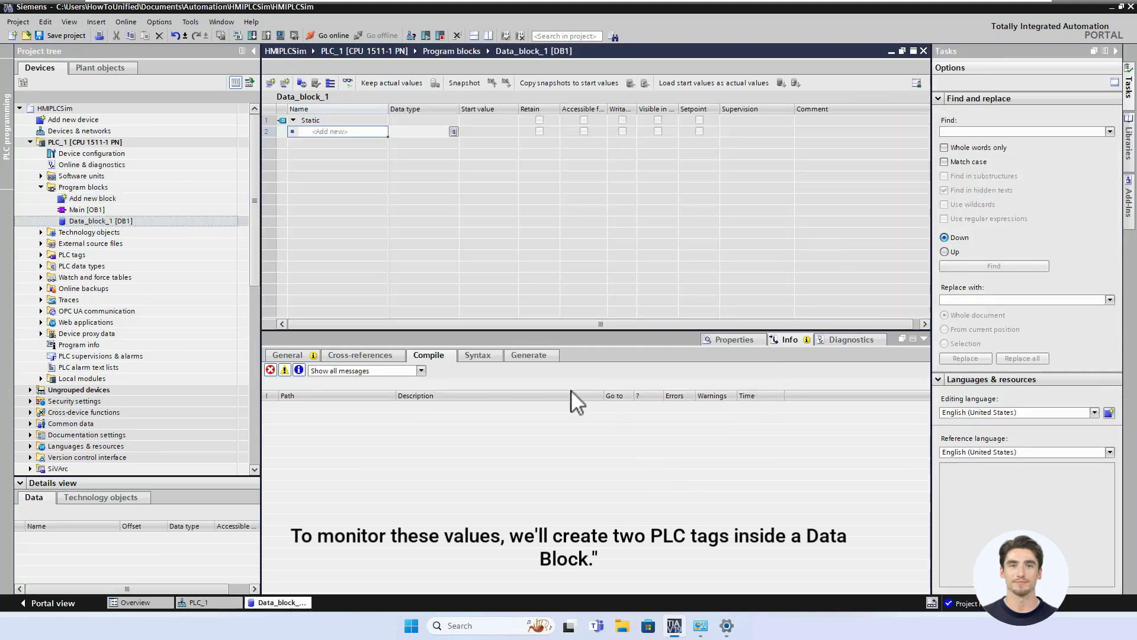
- Add a Bool tag named MotorStatus to the data block
{"action": "left_click", "coordinate": [326, 131]}
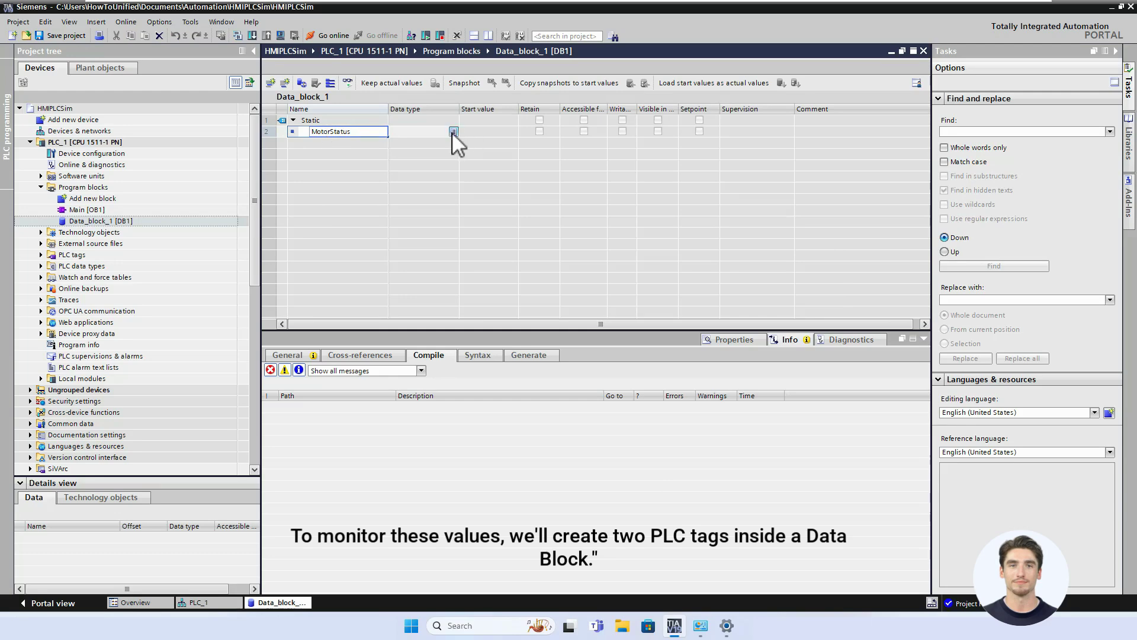
{"action": "type", "text": "MotorStatus"}
{"action": "key", "text": "Return"}
- Add a tag named MotorSpeed with data type Int to the data block and save the project
{"action": "left_click", "coordinate": [349, 143]}
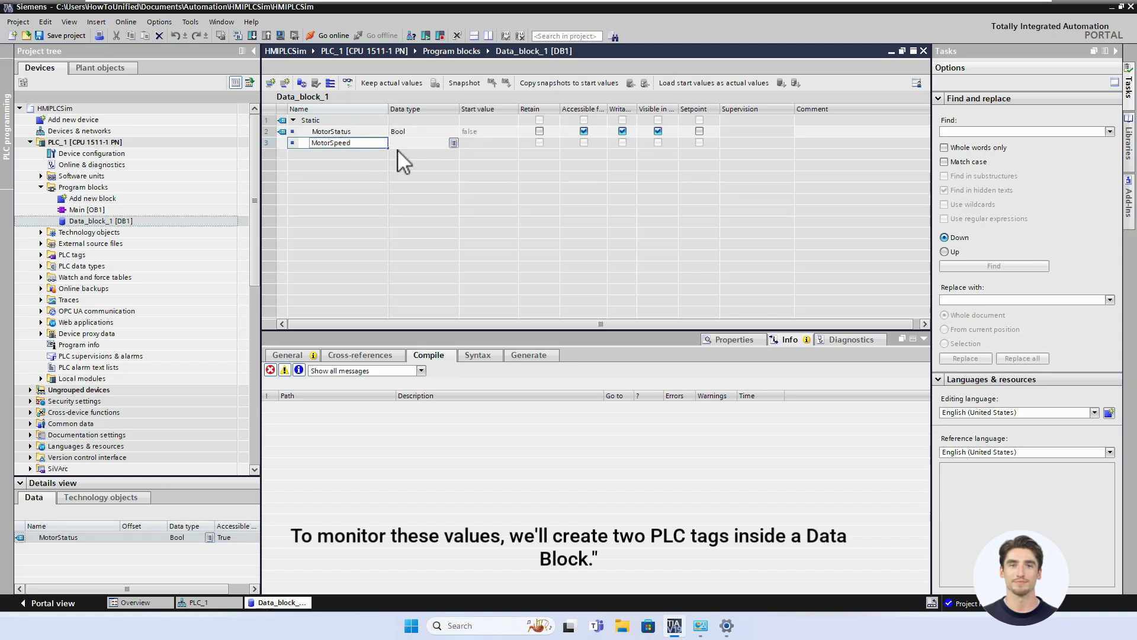
{"action": "type", "text": "MotorSpeed"}
{"action": "key", "text": "Return"}
{"action": "type", "text": "Int"}
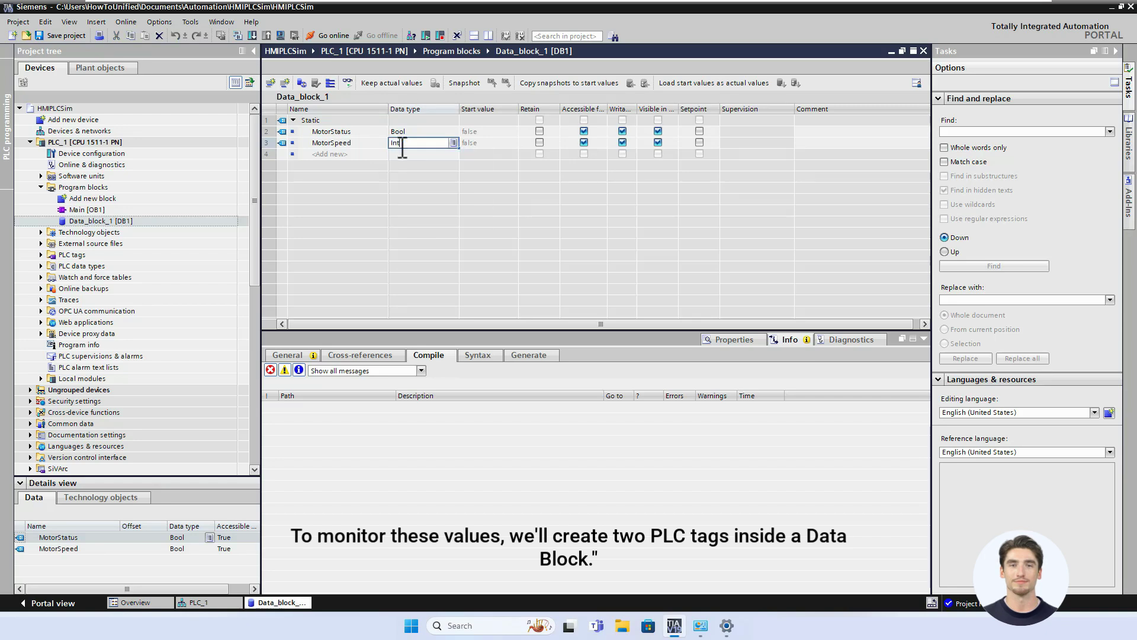
{"action": "left_click", "coordinate": [364, 157]}
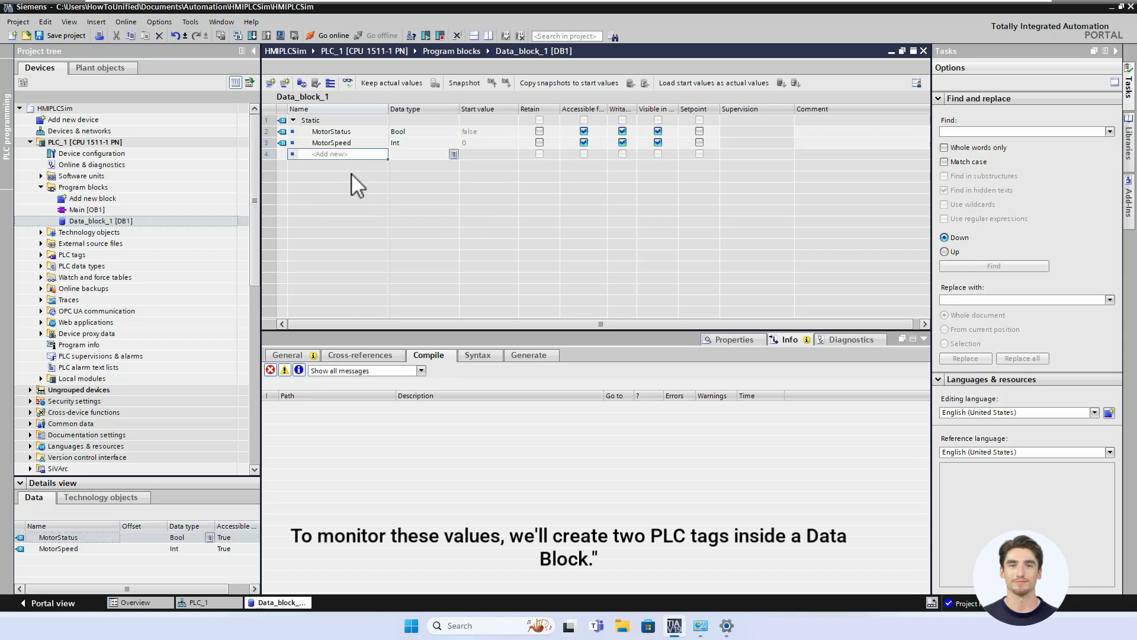
{"action": "left_click", "coordinate": [109, 143]}
{"action": "left_click", "coordinate": [57, 37]}
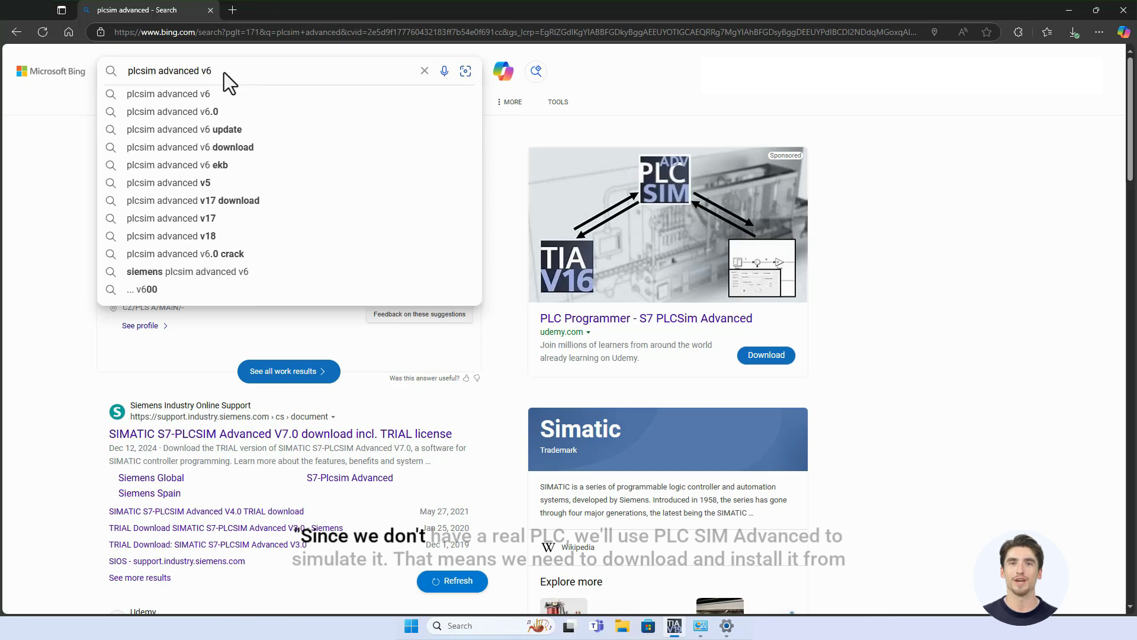
- In the browser, search for "plcsim advanced v6" and locate the ISO file on the Siemens S7-PLCSIM Advanced V6.0 trial download page
{"action": "key", "text": "Return"}
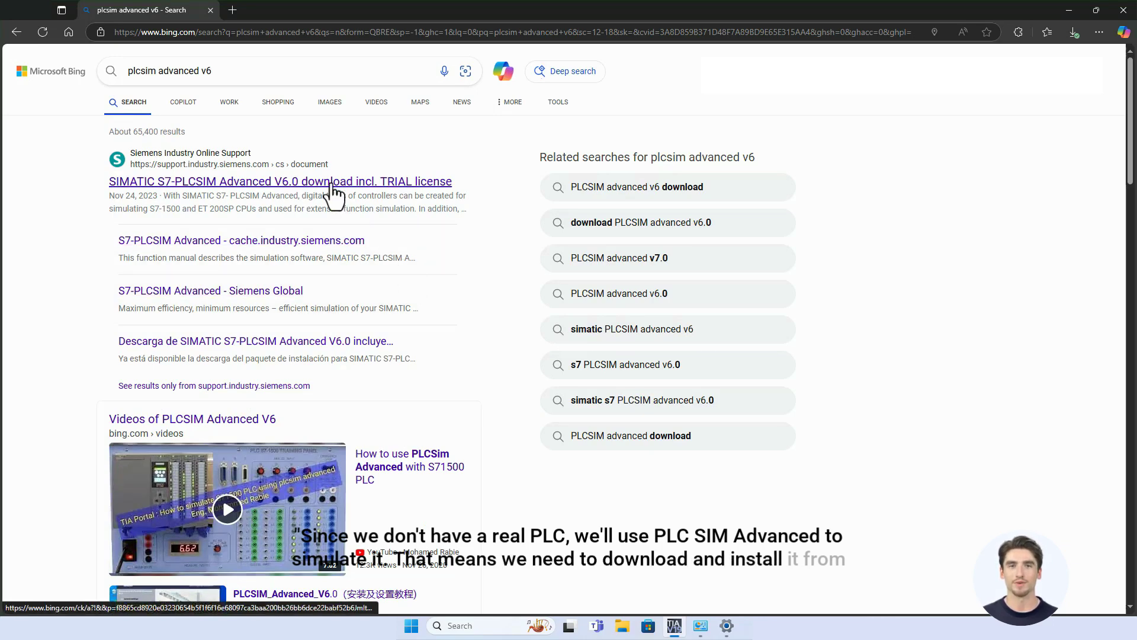
{"action": "left_click", "coordinate": [299, 189]}
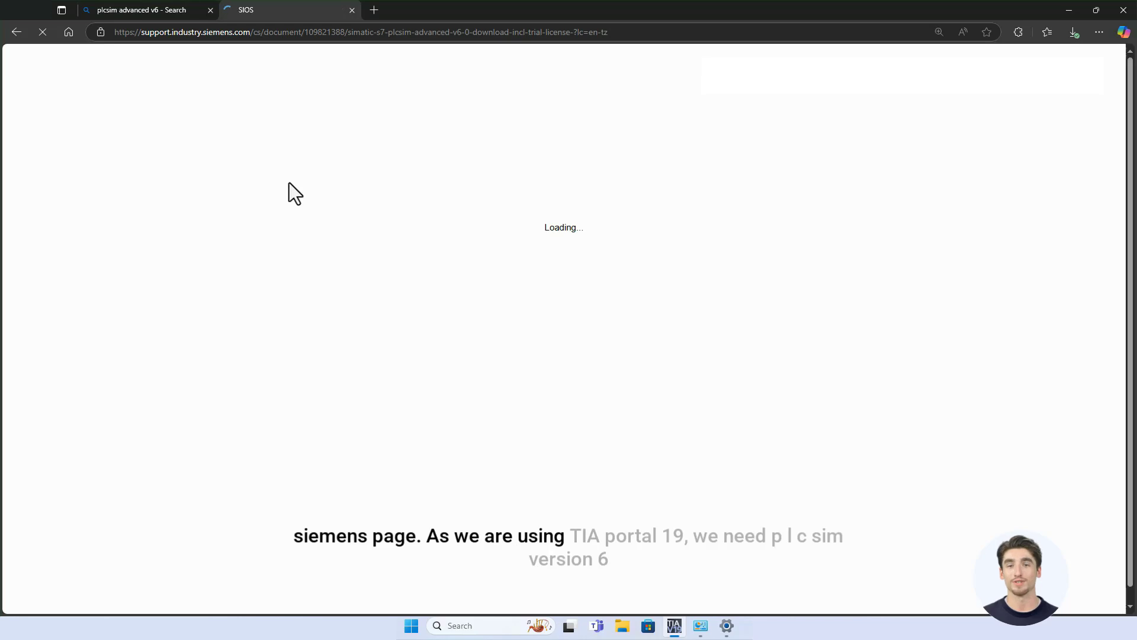
{"action": "scroll", "coordinate": [237, 249], "scroll_direction": "down", "scroll_amount": 6}
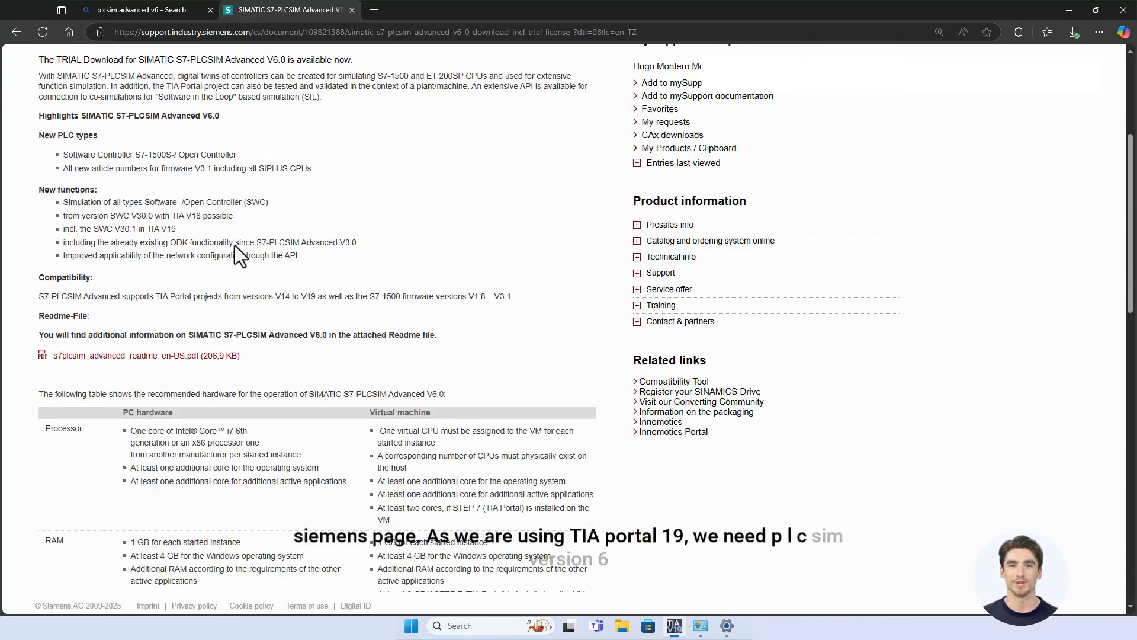
{"action": "scroll", "coordinate": [236, 246], "scroll_direction": "down", "scroll_amount": 5}
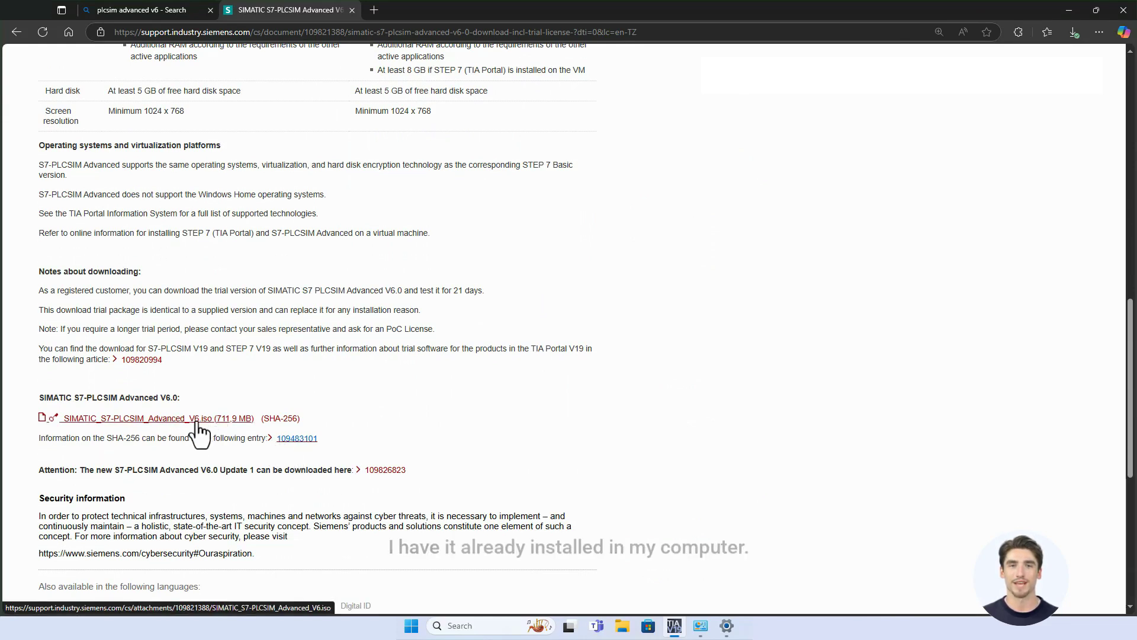
{"action": "left_click", "coordinate": [1070, 10]}
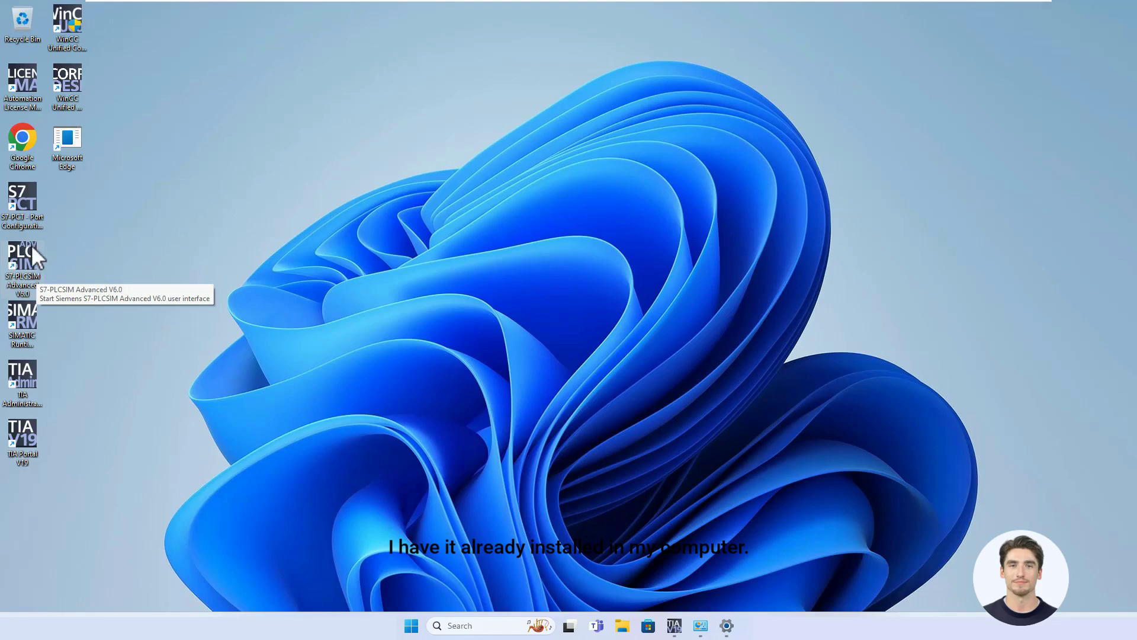
- Switch back to TIA Portal and enable support for simulation during block compilation in the HMIPLCSim project's protection properties
{"action": "left_click", "coordinate": [675, 626]}
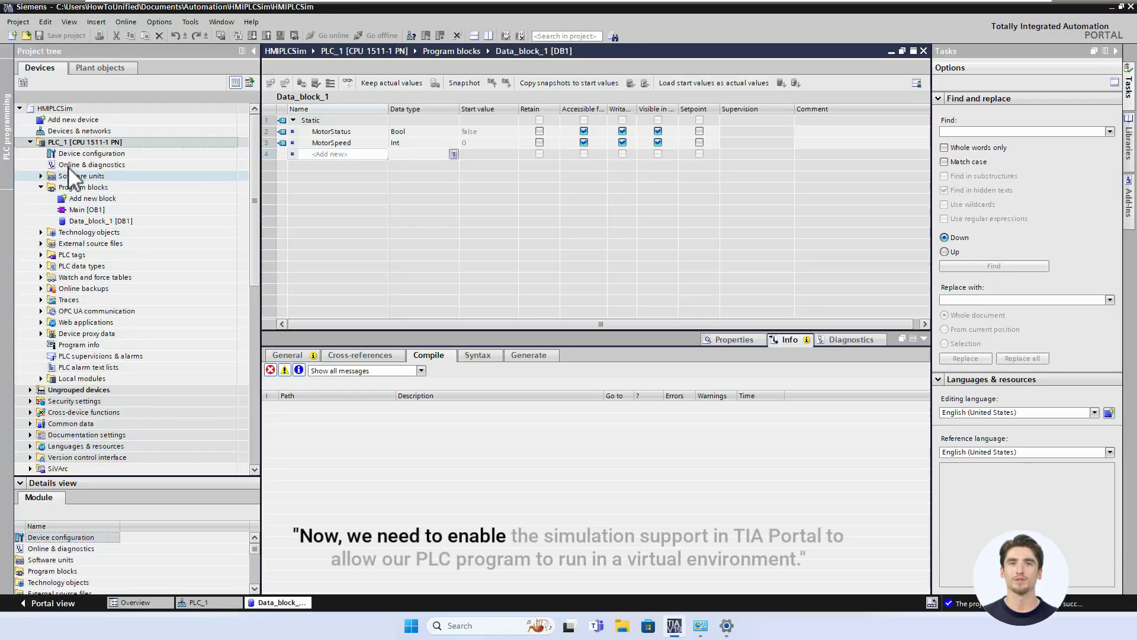
{"action": "right_click", "coordinate": [73, 143]}
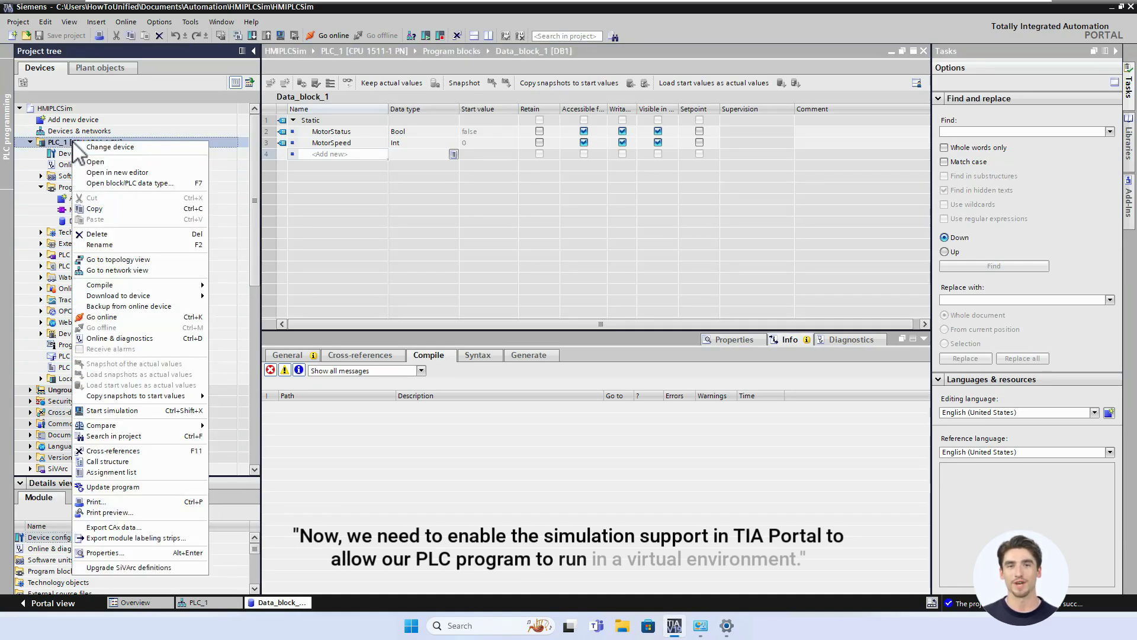
{"action": "left_click", "coordinate": [57, 111]}
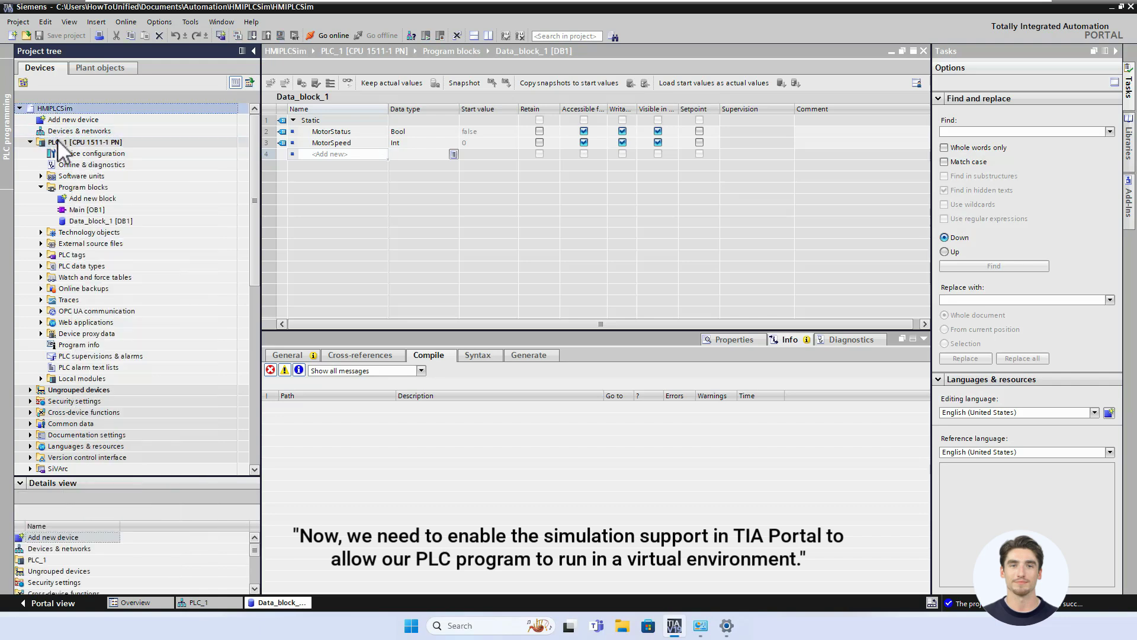
{"action": "right_click", "coordinate": [72, 113]}
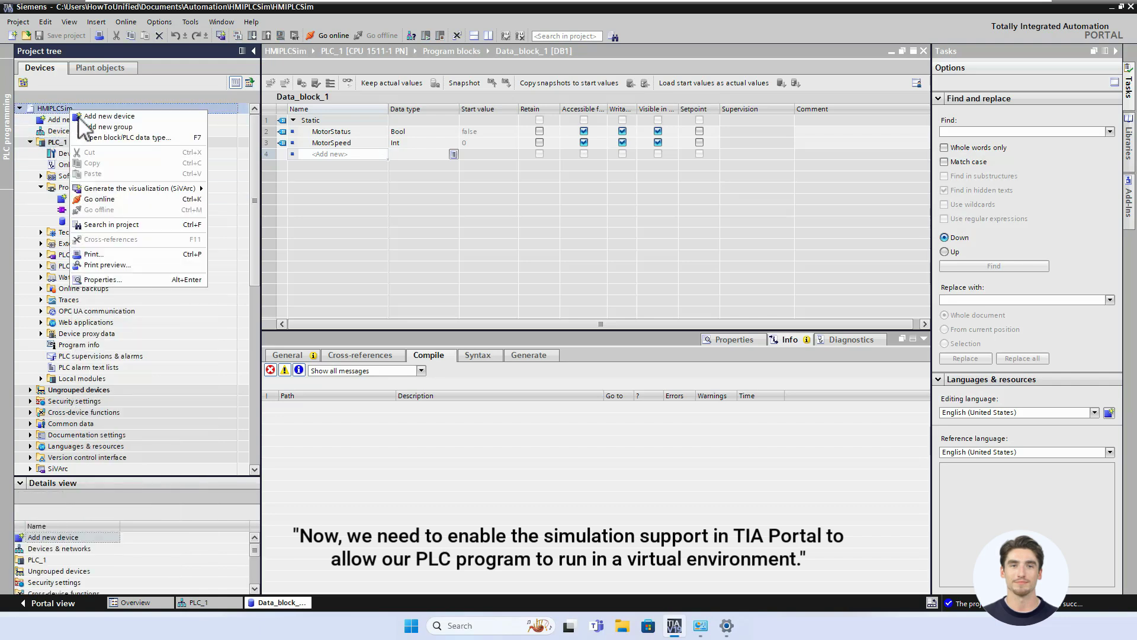
{"action": "left_click", "coordinate": [136, 280]}
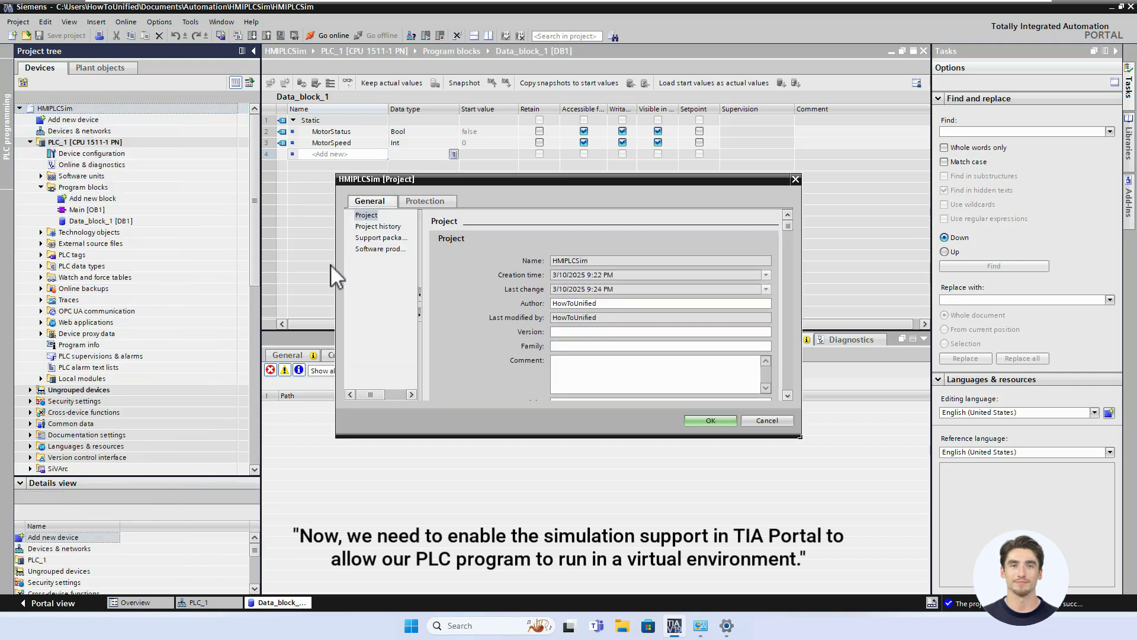
{"action": "left_click", "coordinate": [427, 202]}
{"action": "left_click", "coordinate": [489, 260]}
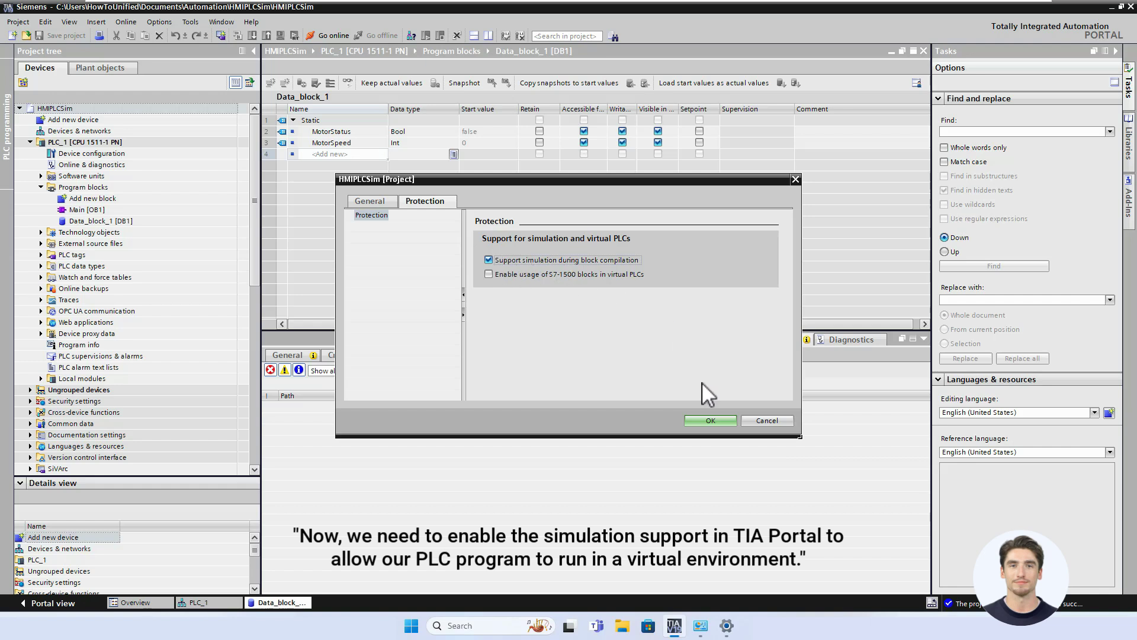
{"action": "left_click", "coordinate": [711, 420]}
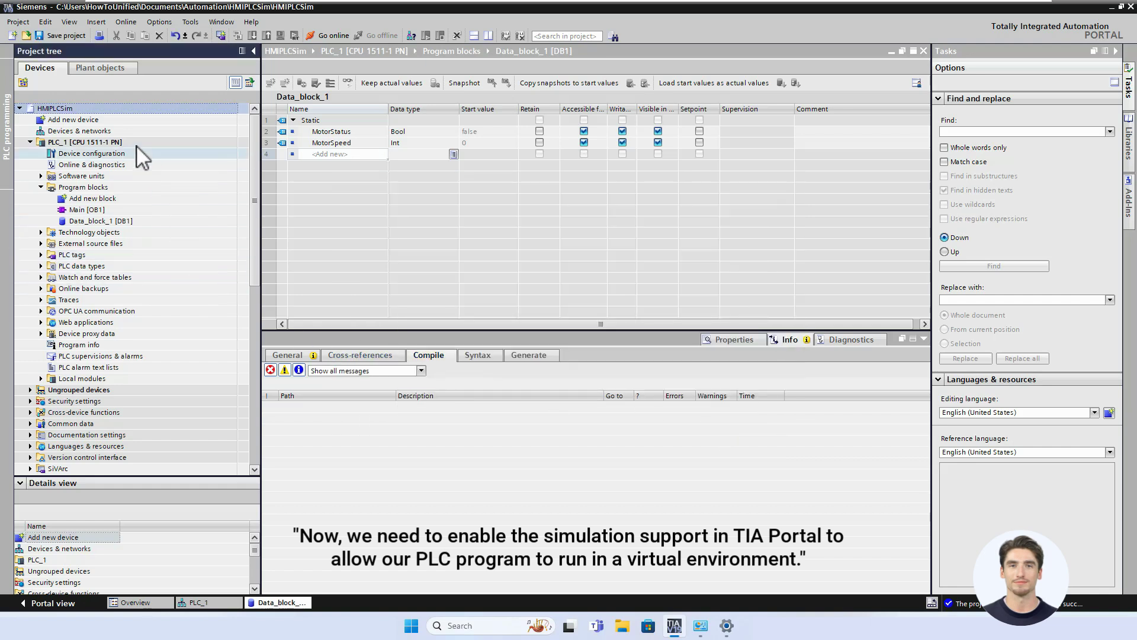
- Open the project's network view and display the Ethernet address properties of the PLC's PROFINET interface
{"action": "left_click", "coordinate": [129, 130]}
{"action": "double_click", "coordinate": [130, 130]}
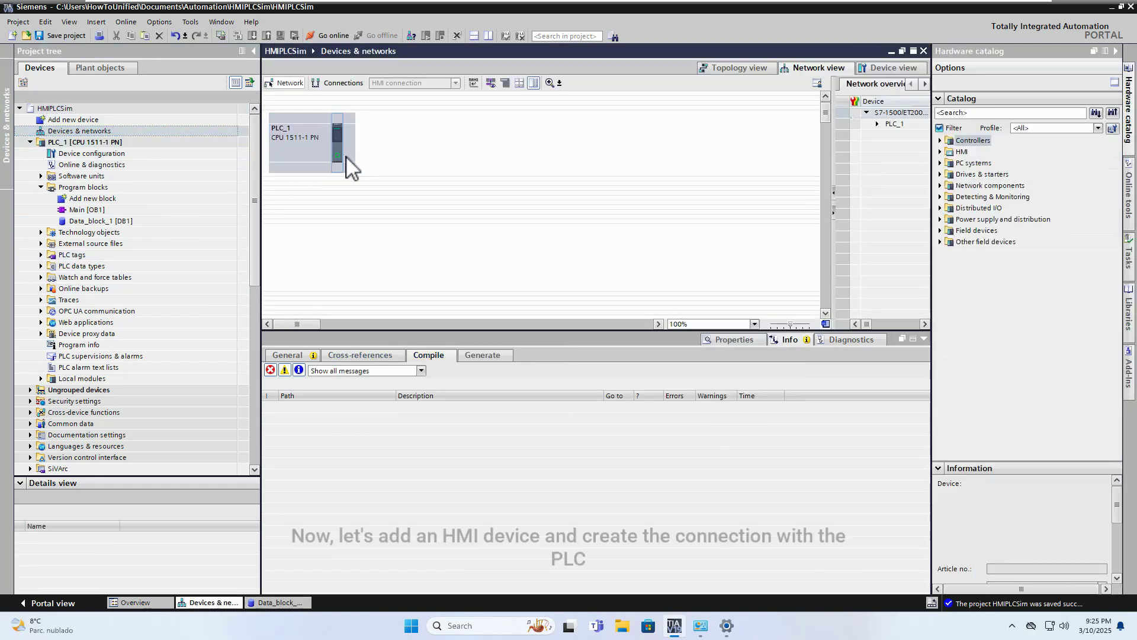
{"action": "left_click", "coordinate": [299, 355]}
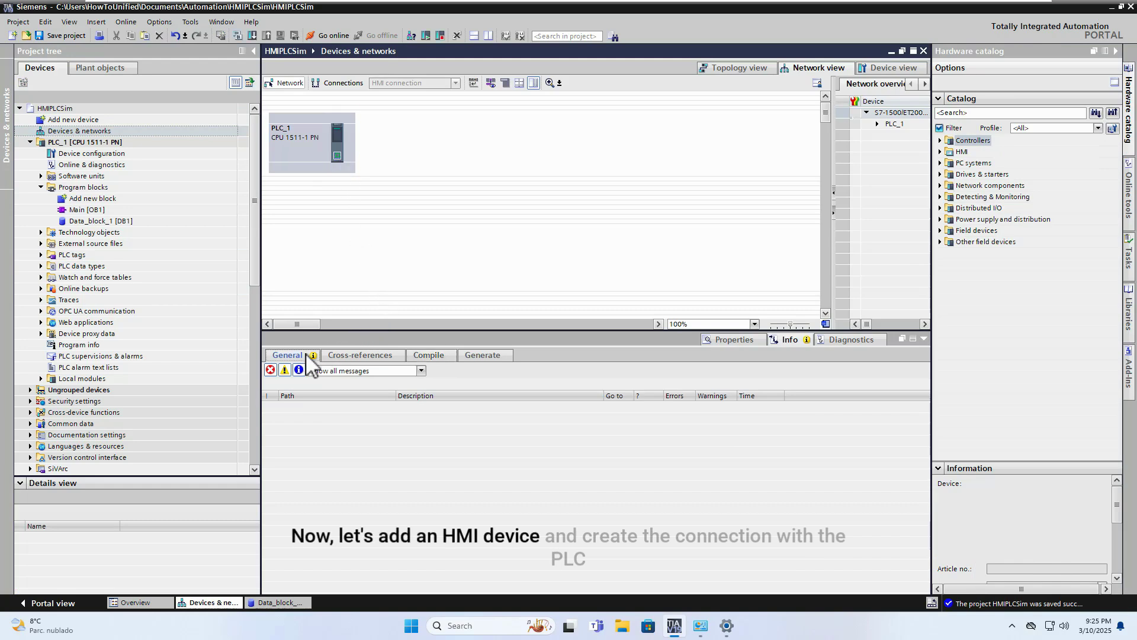
{"action": "left_click", "coordinate": [732, 339]}
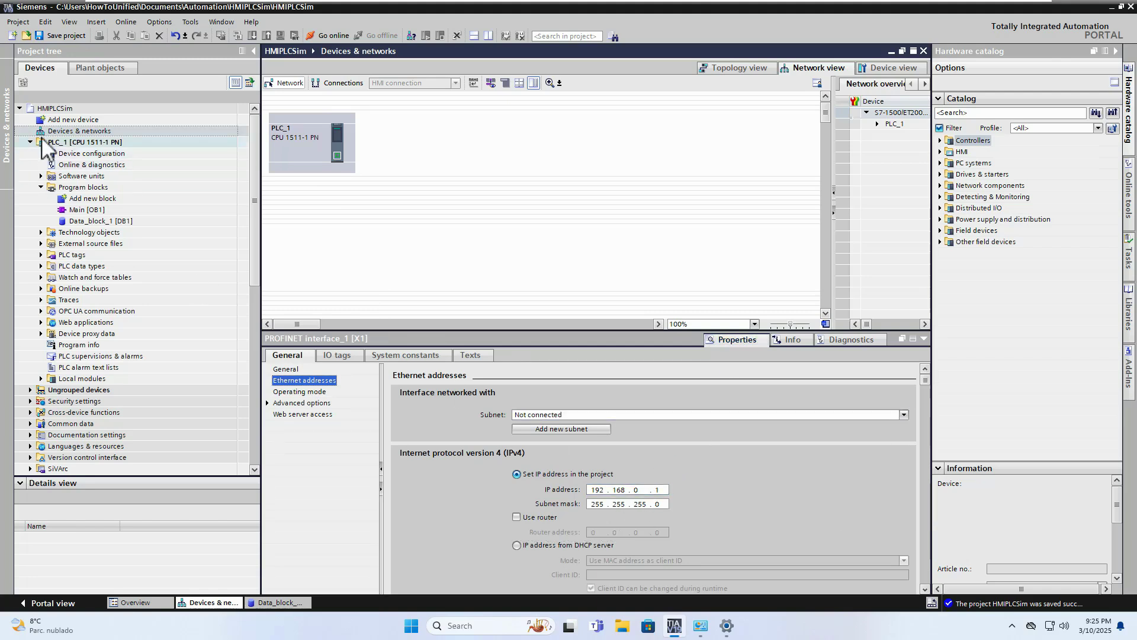
- Add a 12-inch MTP1200 Unified Comfort HMI panel, article 6AV2 128-3MB06-0AXx, to the project
{"action": "left_click", "coordinate": [74, 123]}
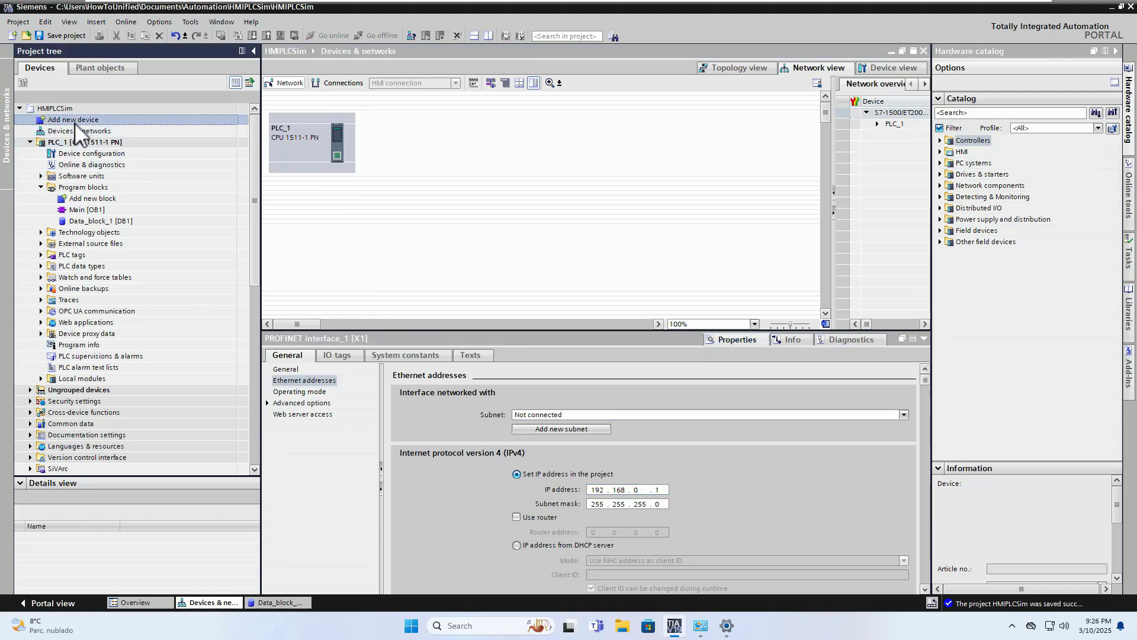
{"action": "double_click", "coordinate": [75, 123]}
{"action": "left_click", "coordinate": [396, 250]}
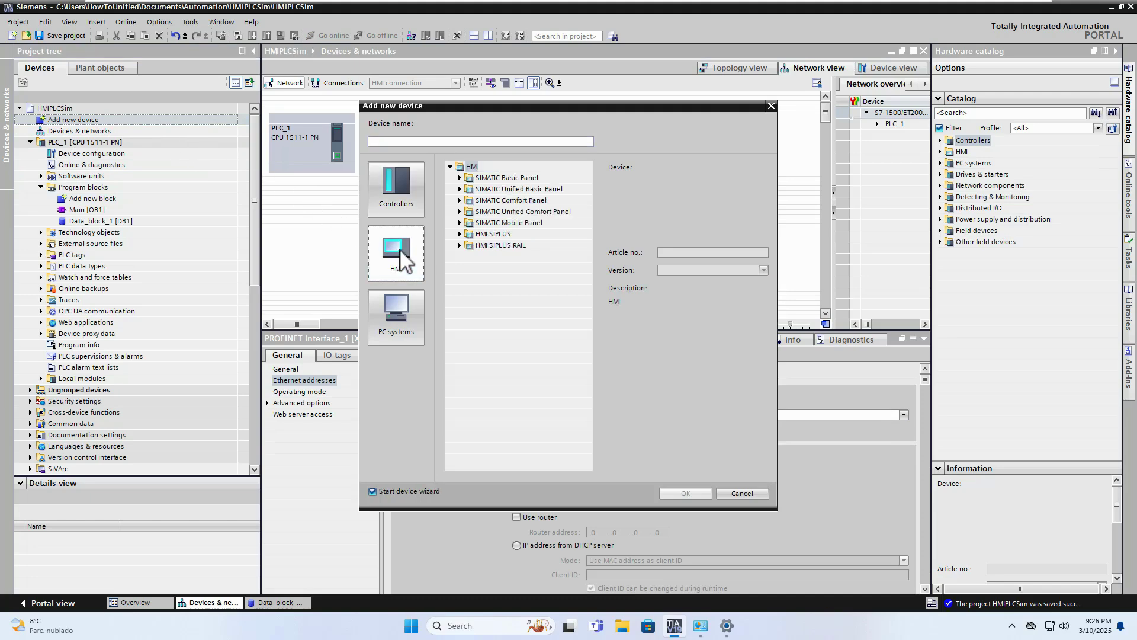
{"action": "left_click", "coordinate": [460, 212]}
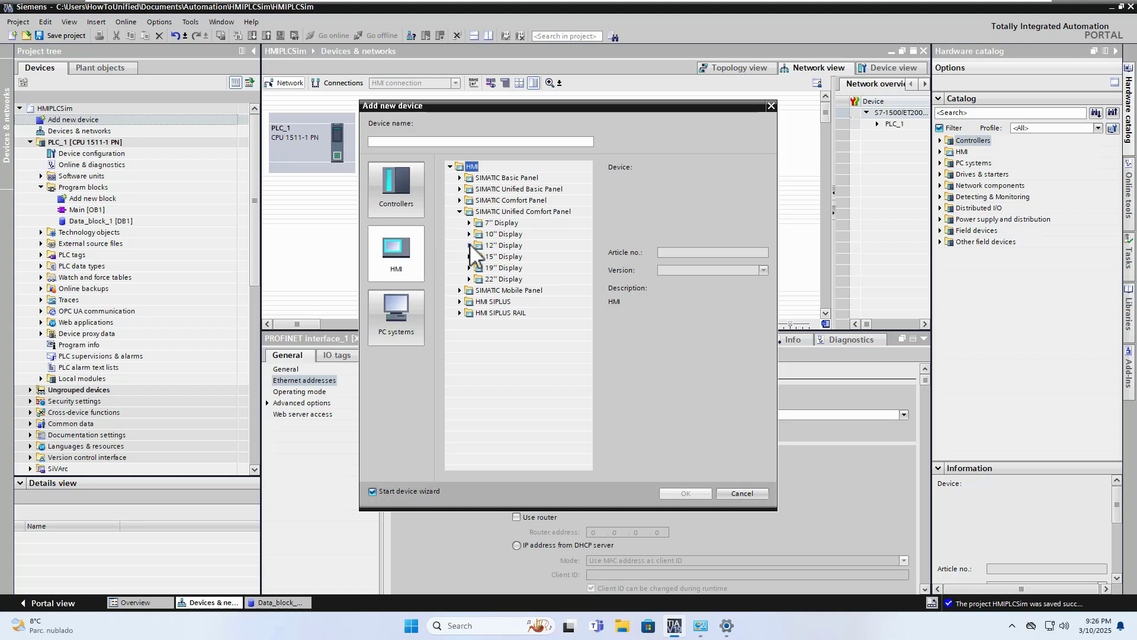
{"action": "left_click", "coordinate": [469, 245]}
{"action": "left_click", "coordinate": [479, 256]}
{"action": "left_click", "coordinate": [496, 270]}
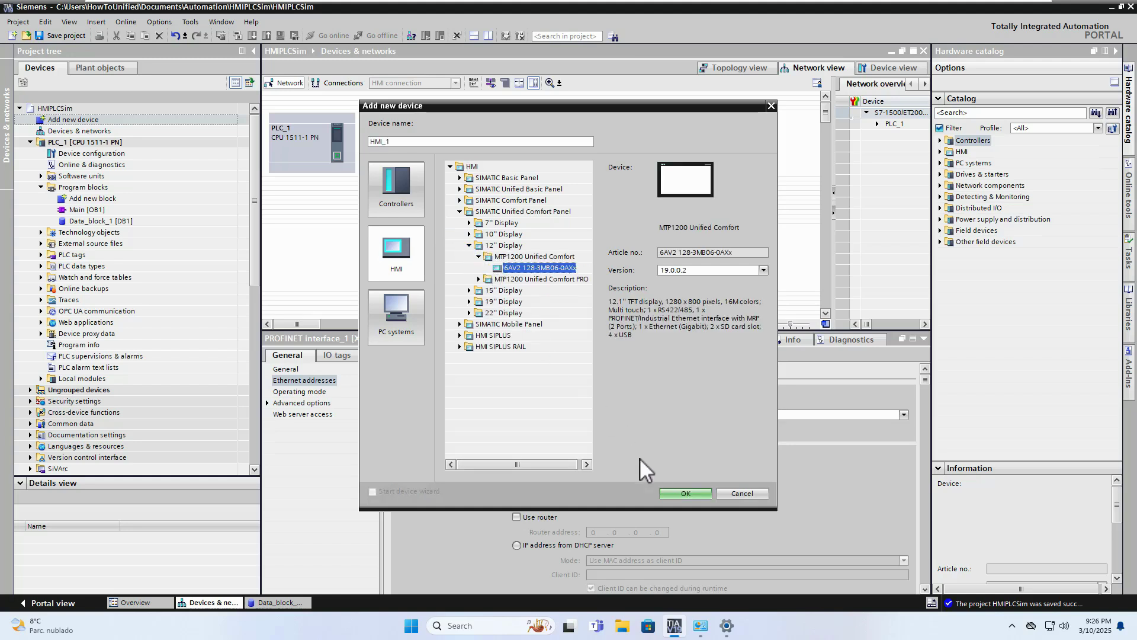
{"action": "left_click", "coordinate": [672, 495]}
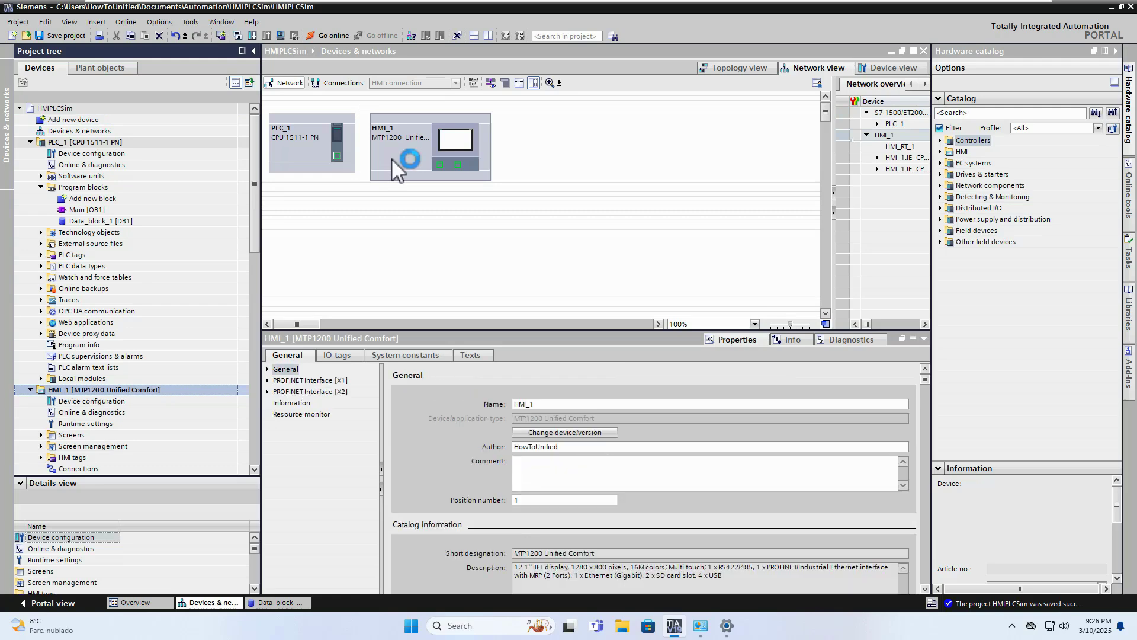
- Network the PLC's PROFINET interface with the first PROFINET interface of the HMI panel
{"action": "left_click_drag", "start_coordinate": [337, 156], "coordinate": [439, 167]}
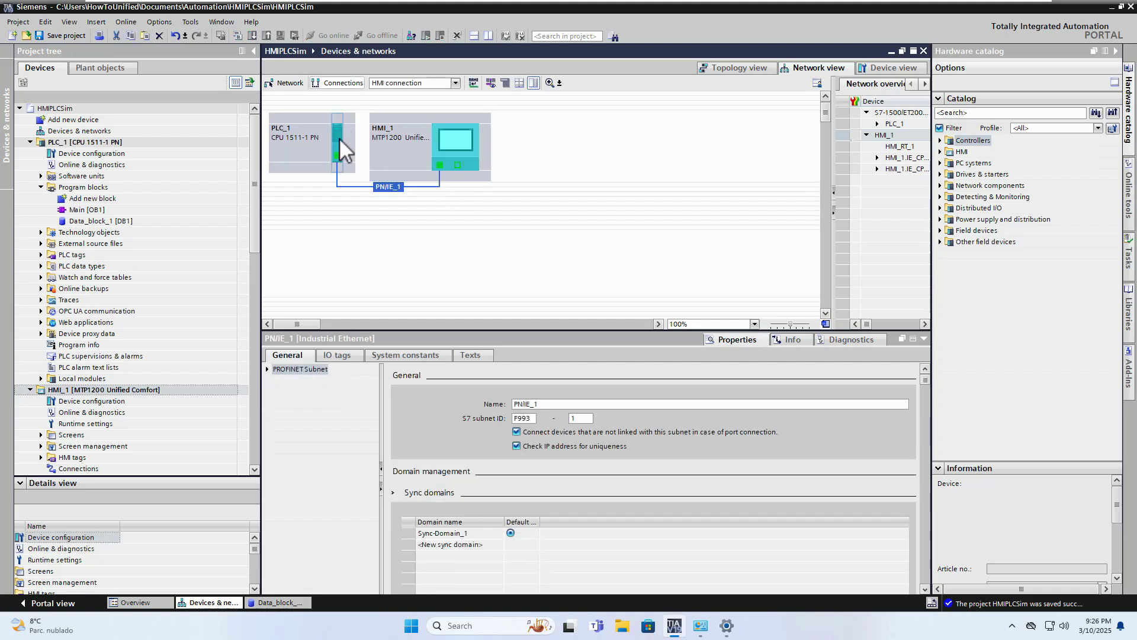
- Create an HMI connection between PLC_1 and HMI_1, and open the full HMI tag list of HMI_1
{"action": "left_click_drag", "start_coordinate": [340, 148], "coordinate": [450, 153]}
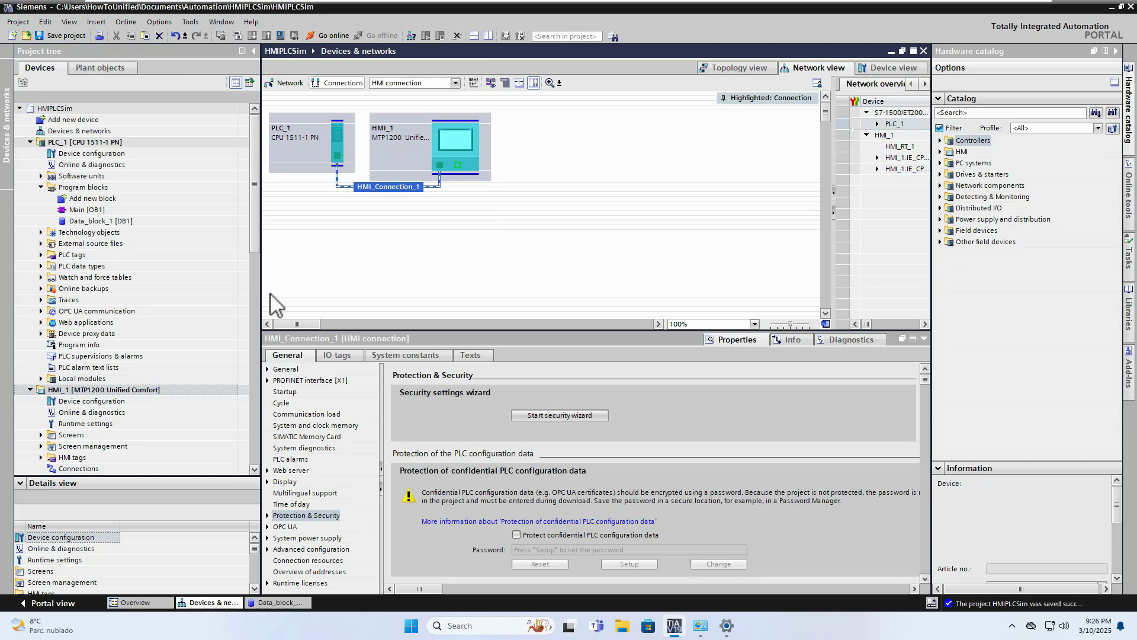
{"action": "left_click_drag", "start_coordinate": [255, 248], "coordinate": [251, 290]}
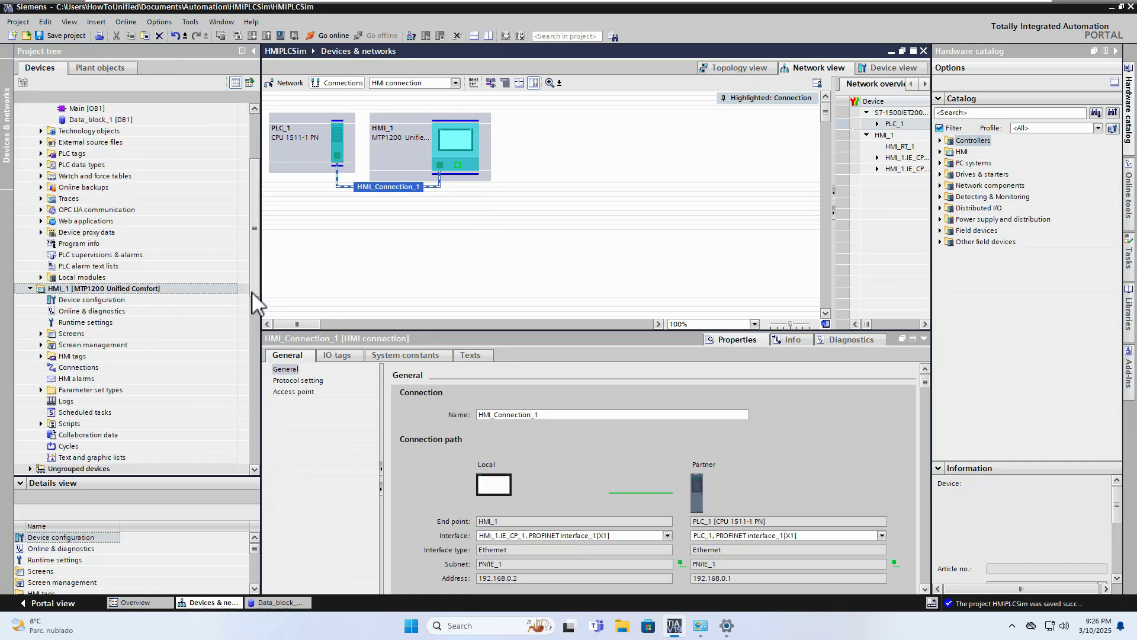
{"action": "left_click", "coordinate": [47, 355]}
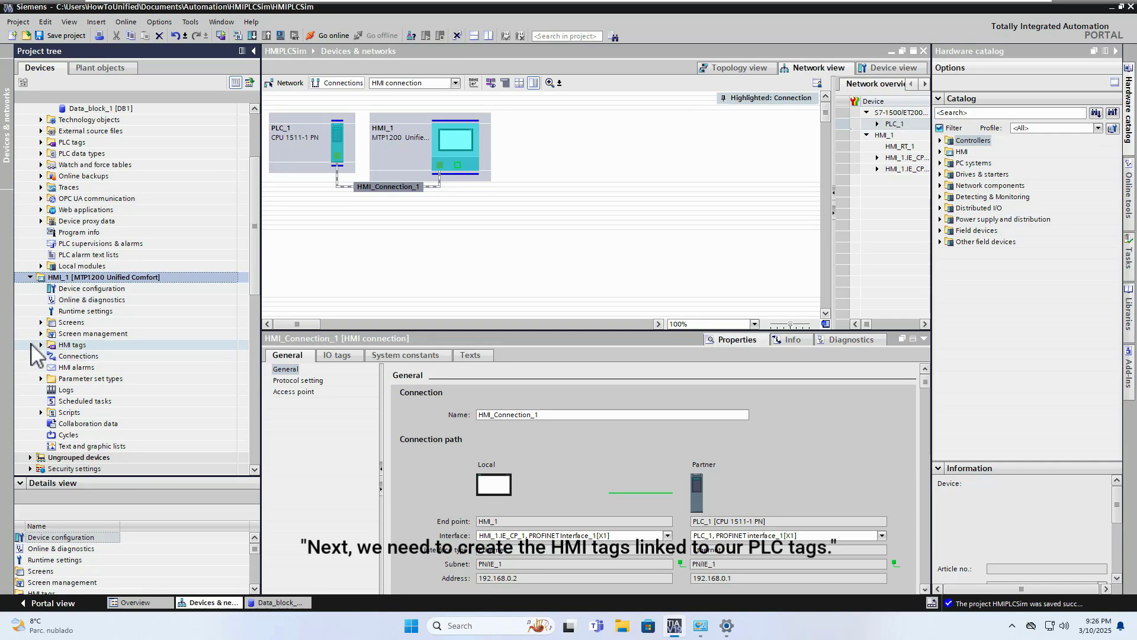
{"action": "left_click", "coordinate": [41, 346]}
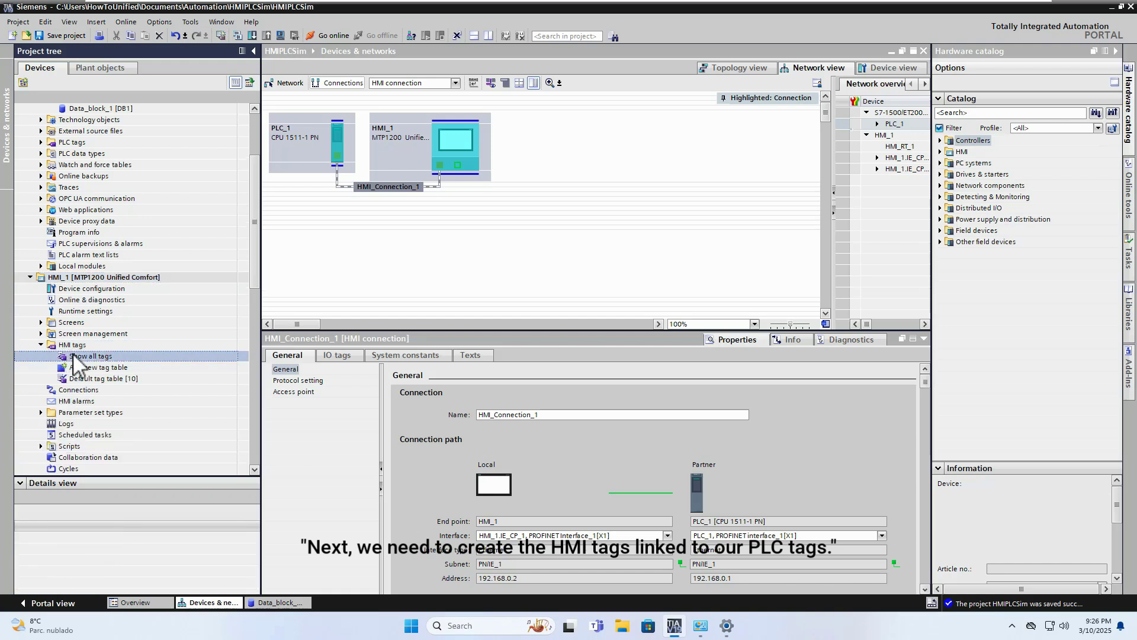
{"action": "double_click", "coordinate": [92, 356]}
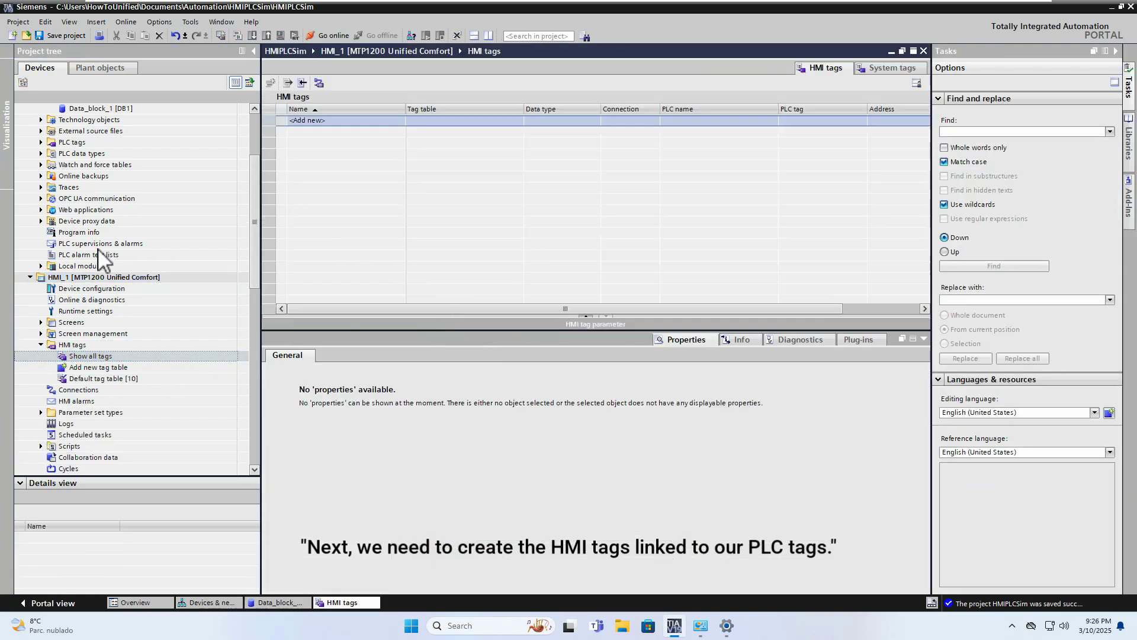
- Create HMI tags linked to the MotorStatus and MotorSpeed tags of the PLC's Data_block_1
{"action": "left_click", "coordinate": [89, 108]}
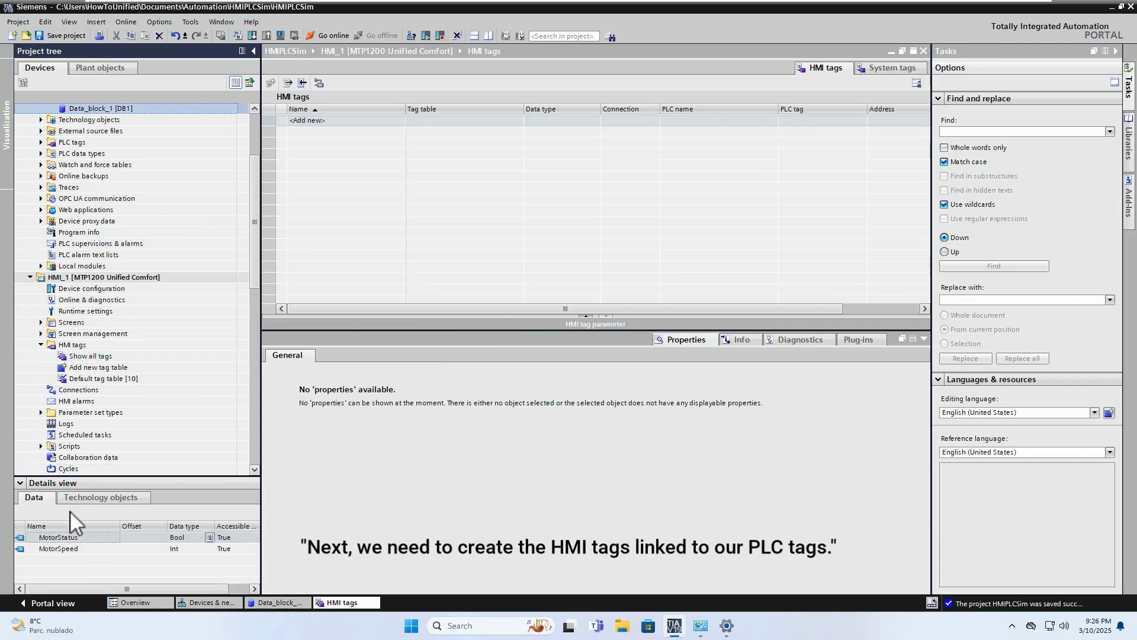
{"action": "left_click_drag", "start_coordinate": [67, 537], "coordinate": [324, 122]}
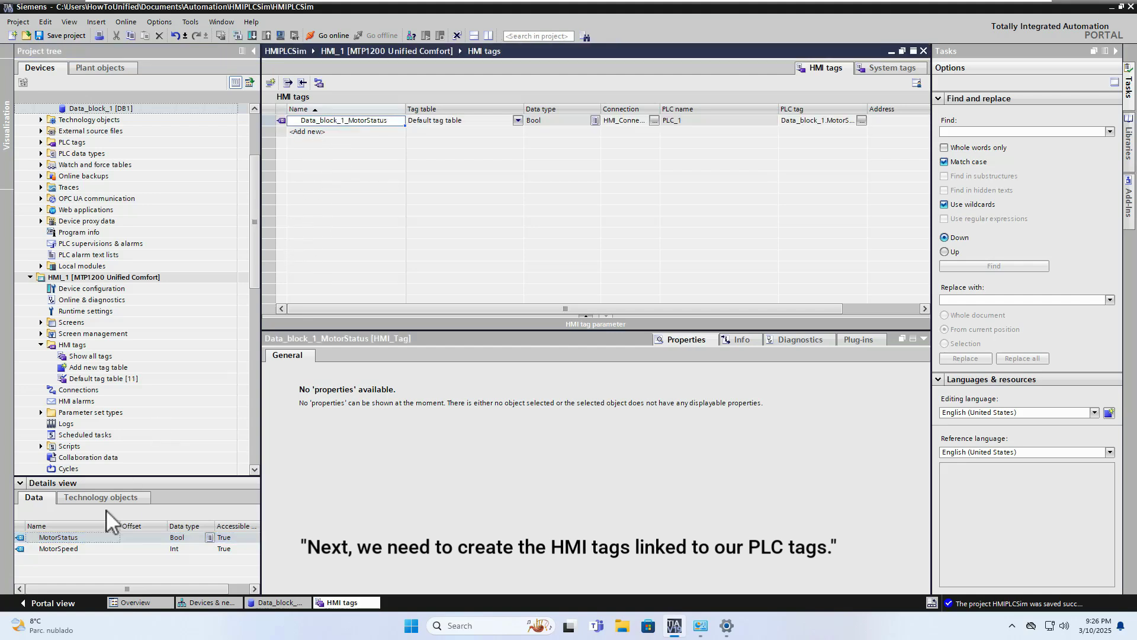
{"action": "left_click_drag", "start_coordinate": [75, 550], "coordinate": [311, 131]}
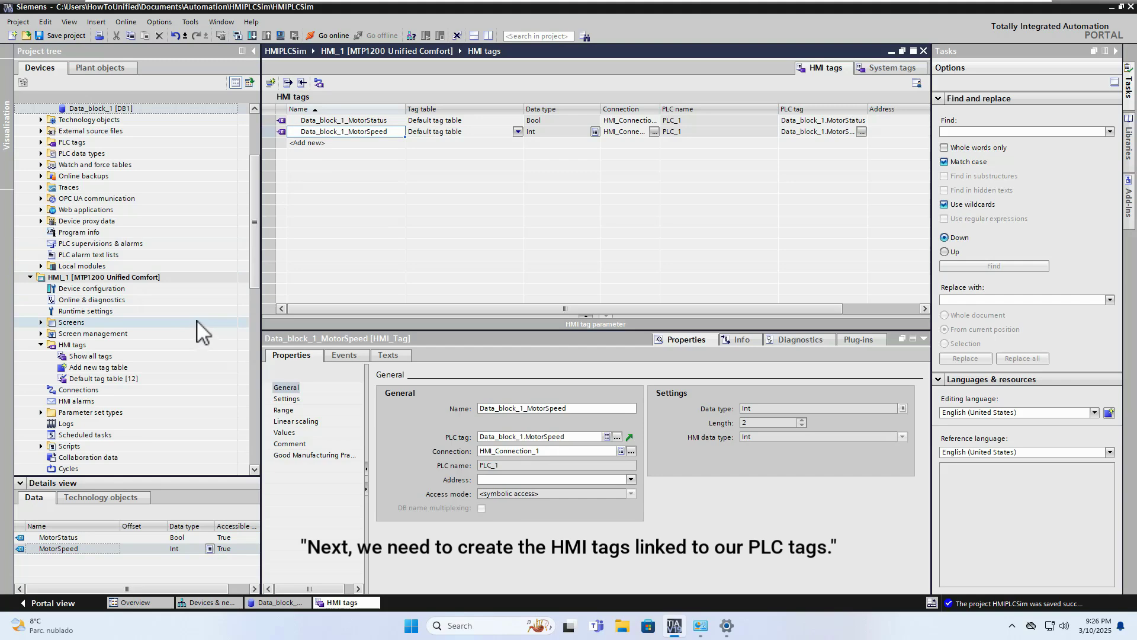
- Add a new screen to the HMI_1 panel
{"action": "mouse_move", "coordinate": [253, 257]}
{"action": "left_mouse_down"}
{"action": "mouse_move", "coordinate": [258, 211]}
{"action": "mouse_move", "coordinate": [258, 249]}
{"action": "left_mouse_up"}
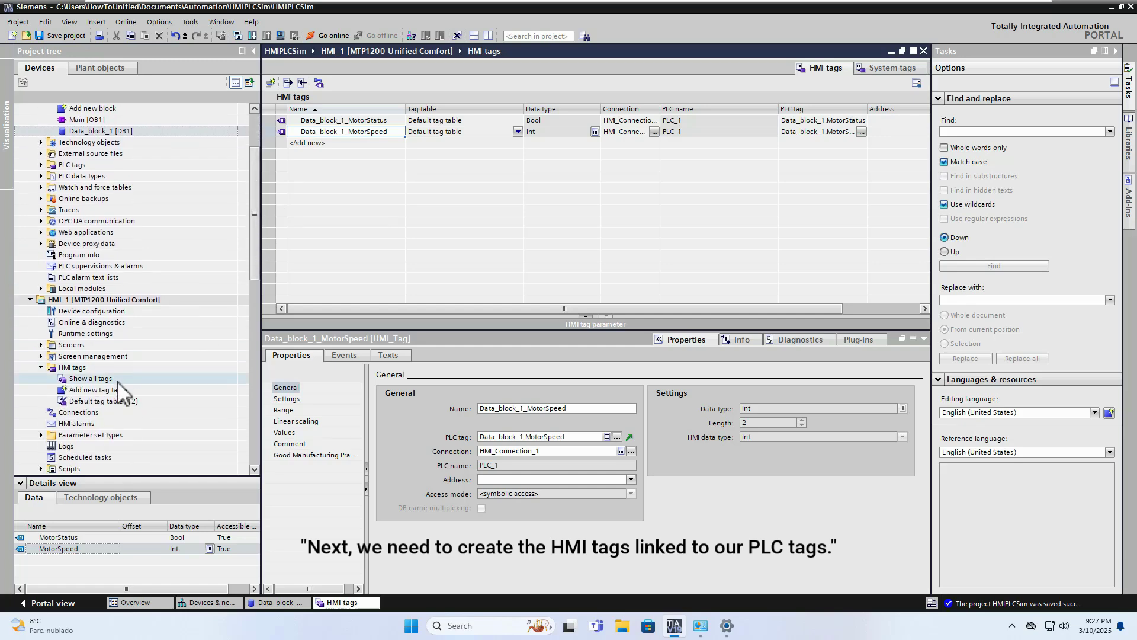
{"action": "left_click", "coordinate": [47, 348]}
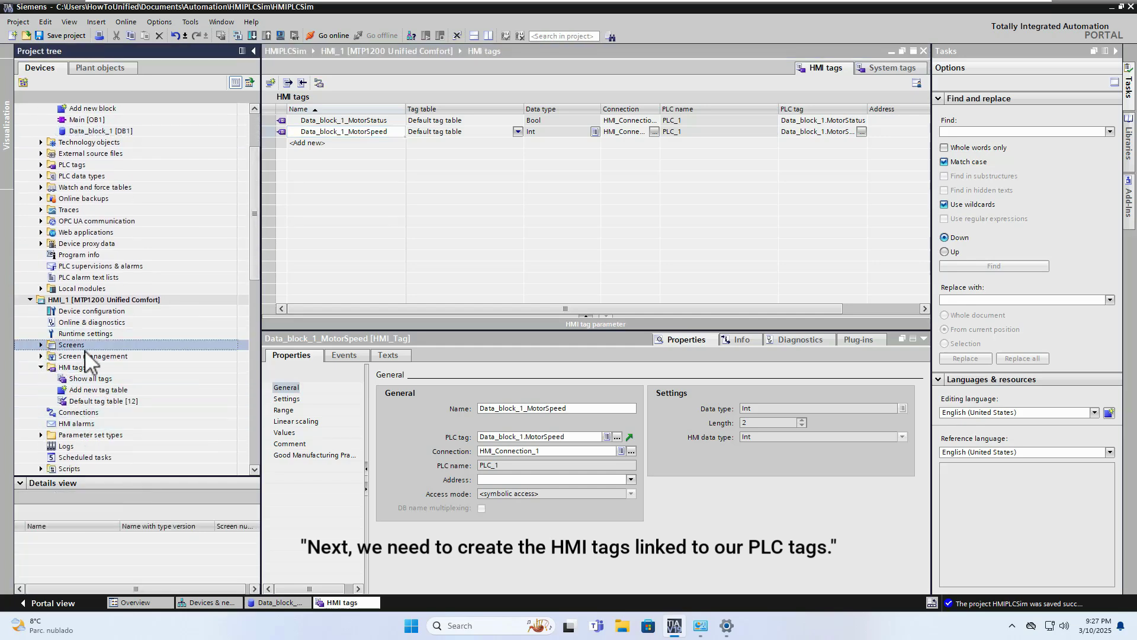
{"action": "left_click", "coordinate": [41, 344]}
{"action": "left_click", "coordinate": [80, 356]}
{"action": "double_click", "coordinate": [81, 356]}
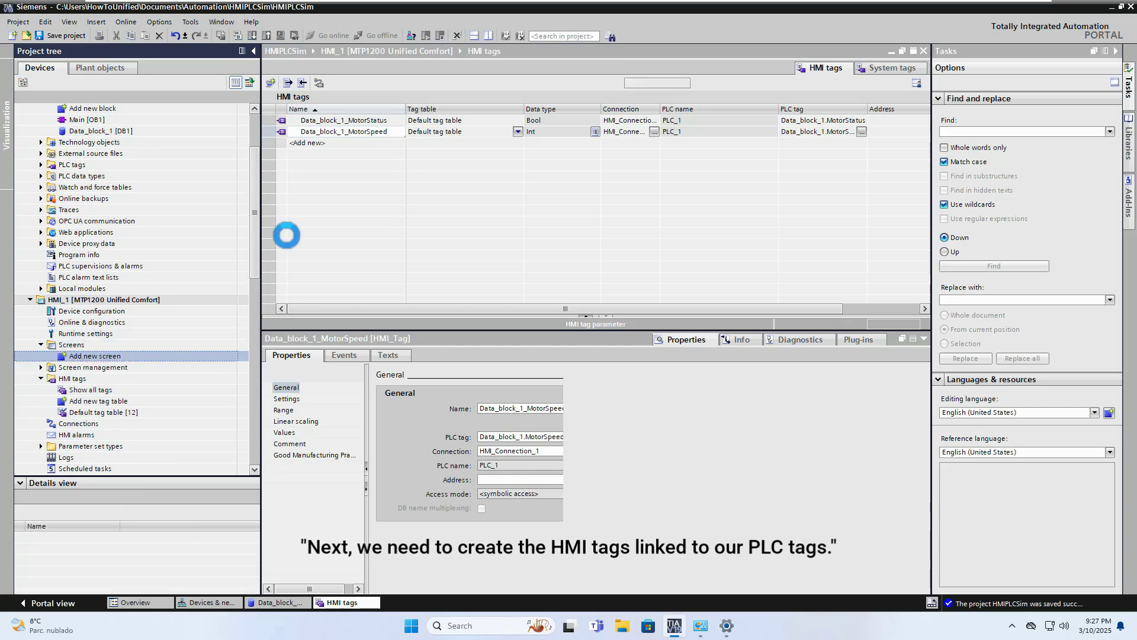
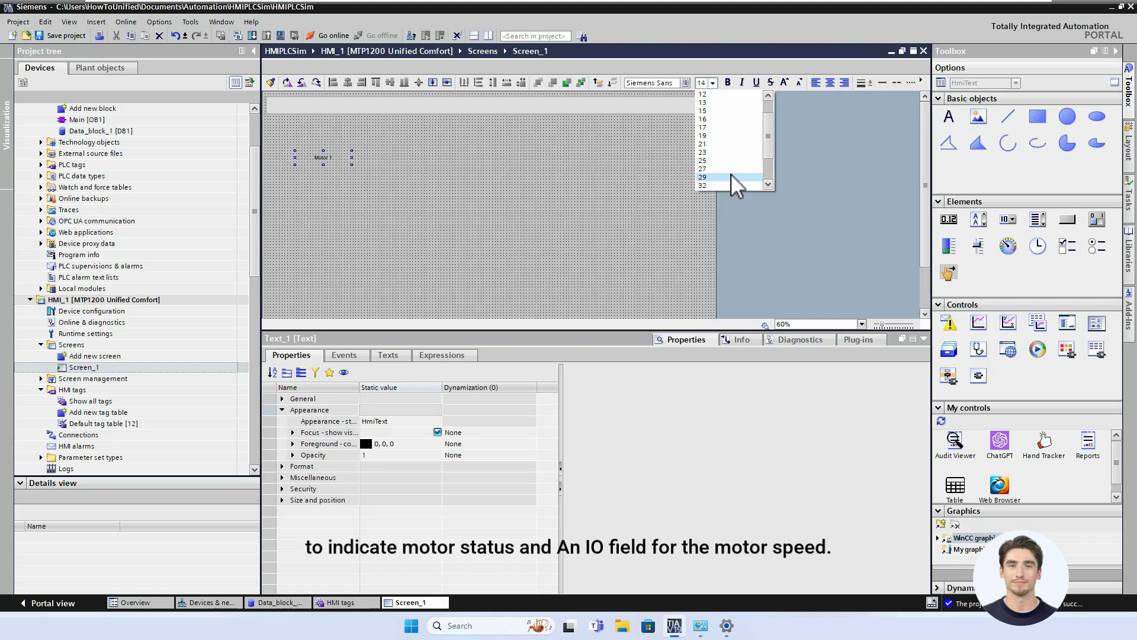
- Set the "Motor 1" text to font size 29 and position it at the start of the header bar across the screen
{"action": "left_click", "coordinate": [731, 177]}
{"action": "left_click_drag", "start_coordinate": [313, 157], "coordinate": [286, 102]}
{"action": "key", "text": "Right"}
{"action": "key", "text": "Right"}
{"action": "key", "text": "Right"}
{"action": "key", "text": "Right"}
{"action": "key", "text": "Right"}
{"action": "key", "text": "Right"}
{"action": "key", "text": "Right"}
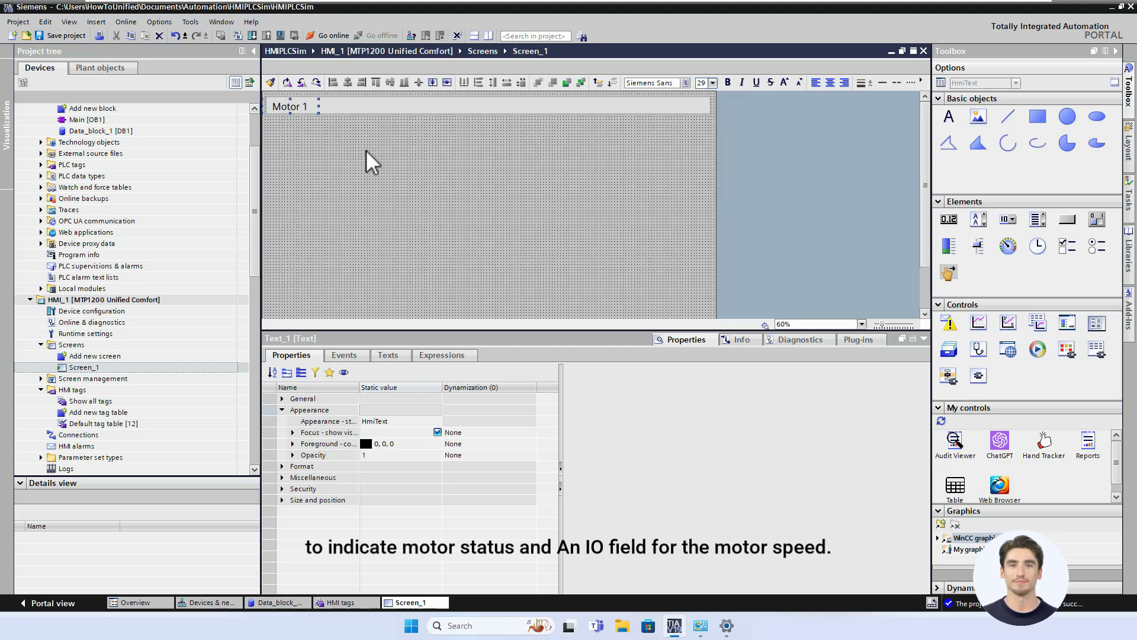
{"action": "key", "text": "Right"}
{"action": "key", "text": "Up"}
{"action": "key", "text": "Up"}
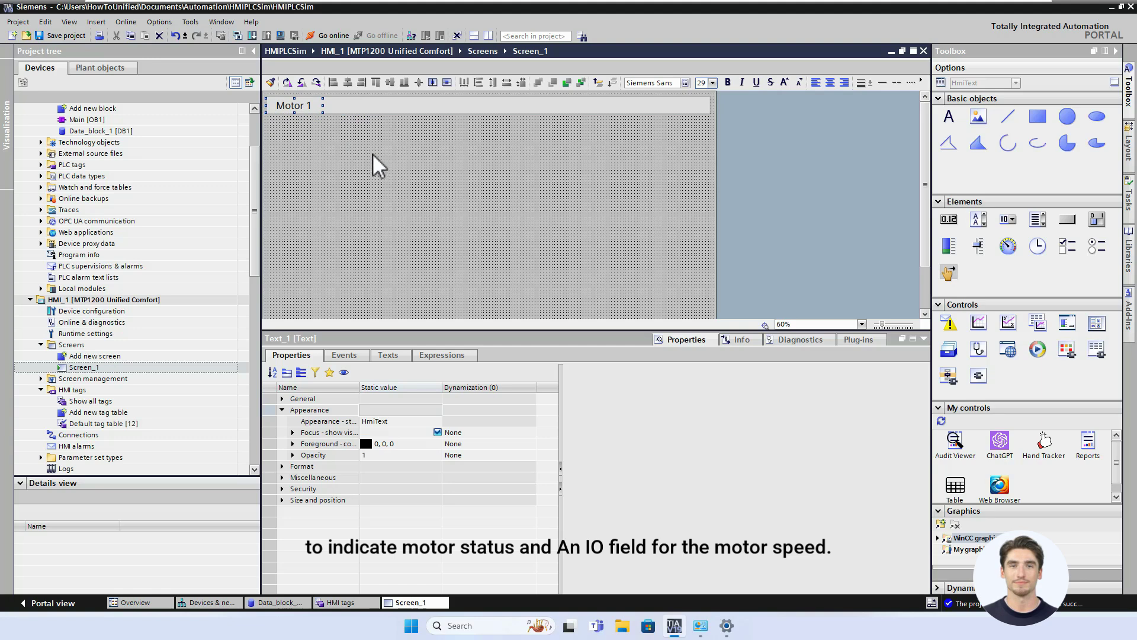
{"action": "left_click", "coordinate": [376, 157]}
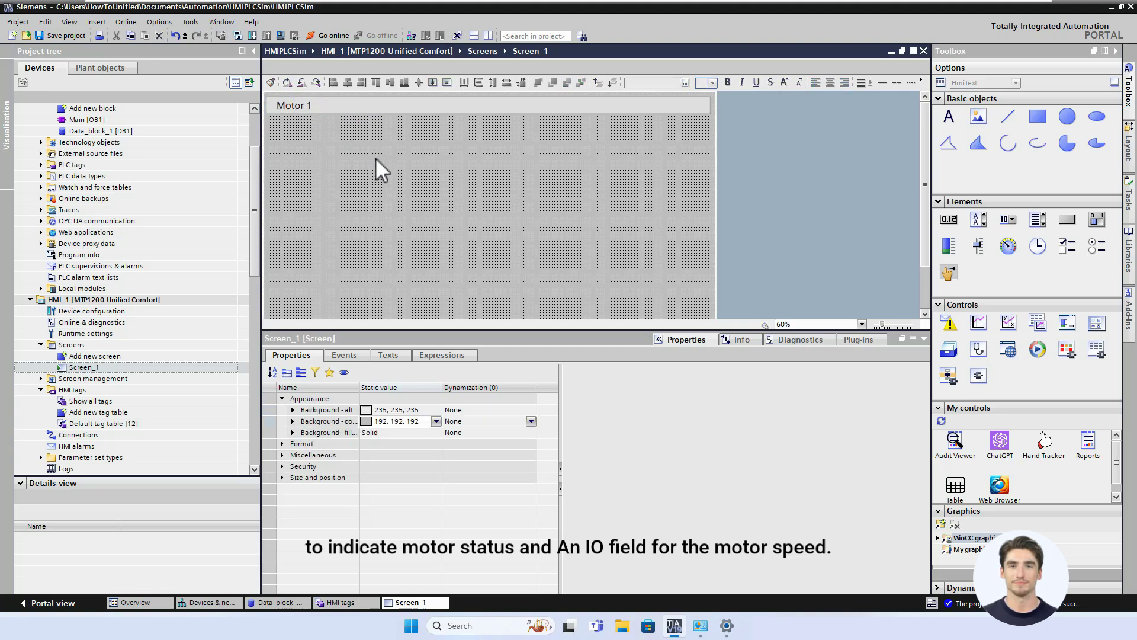
- Add a text reading "Status" below the "Motor 1" header and set its font size to 25
{"action": "left_click", "coordinate": [104, 424]}
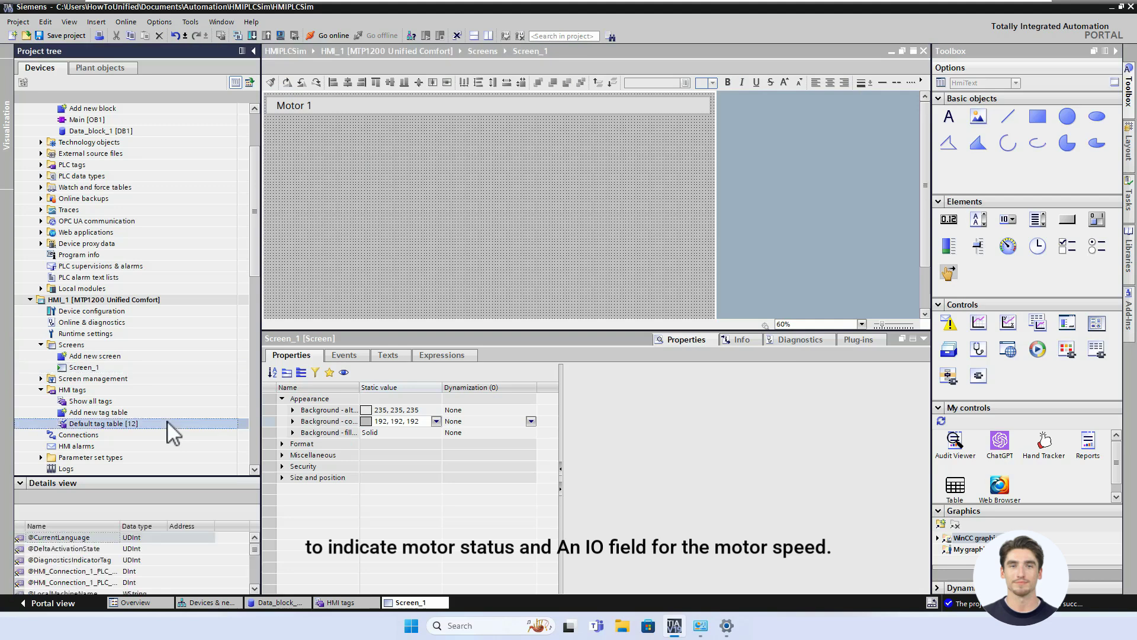
{"action": "left_click", "coordinate": [837, 193]}
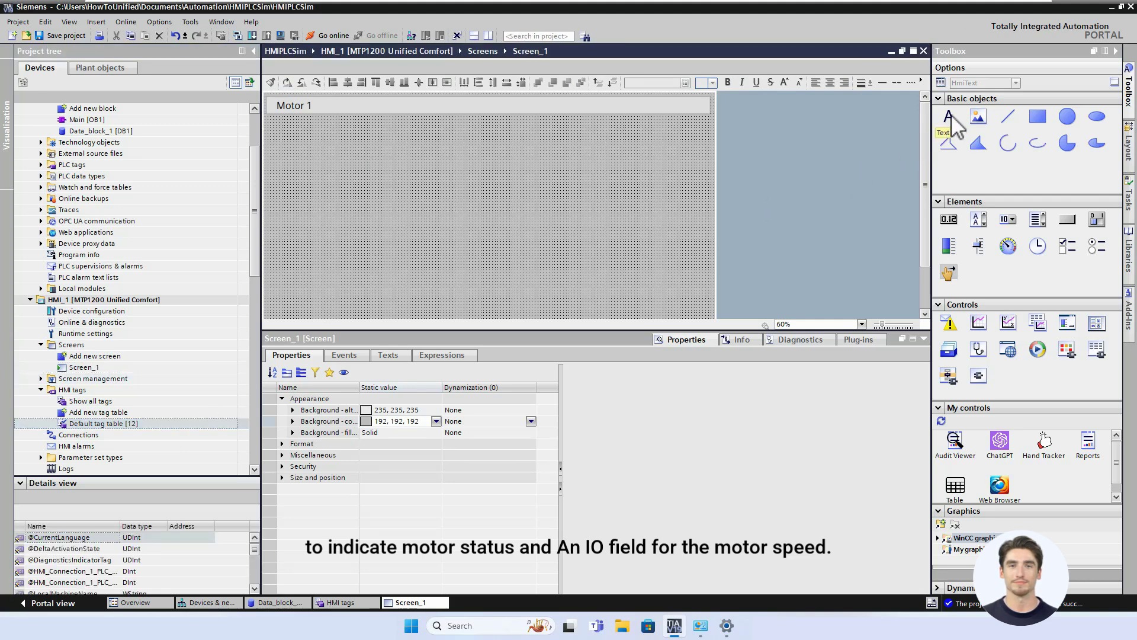
{"action": "left_click_drag", "start_coordinate": [952, 116], "coordinate": [274, 134]}
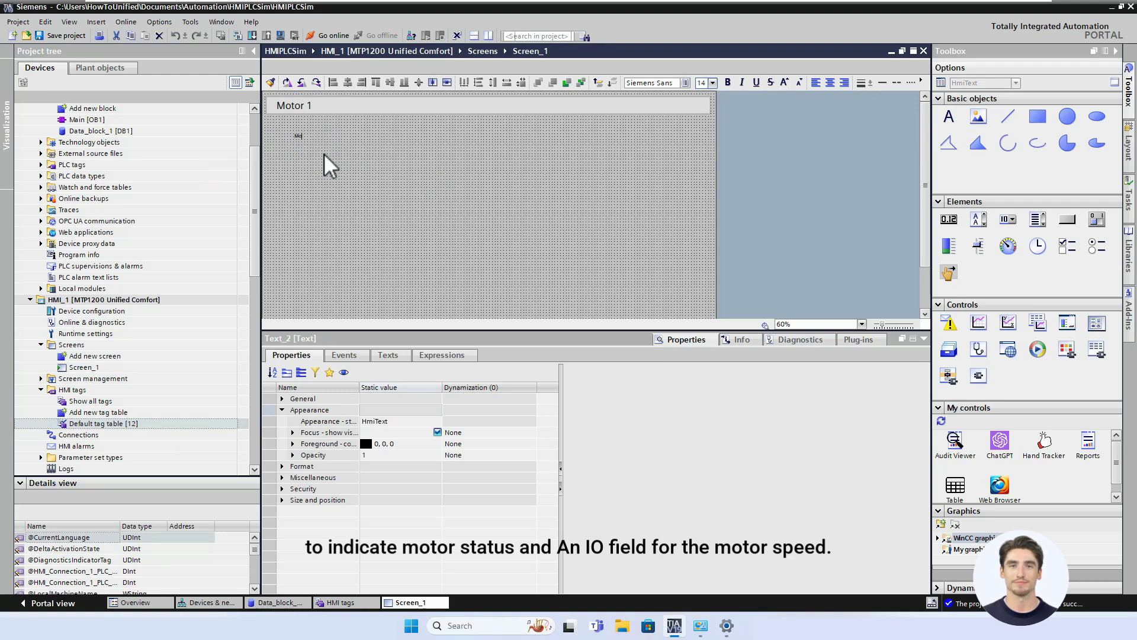
{"action": "key", "text": "BackSpace"}
{"action": "left_click", "coordinate": [323, 154]}
{"action": "left_click", "coordinate": [308, 141]}
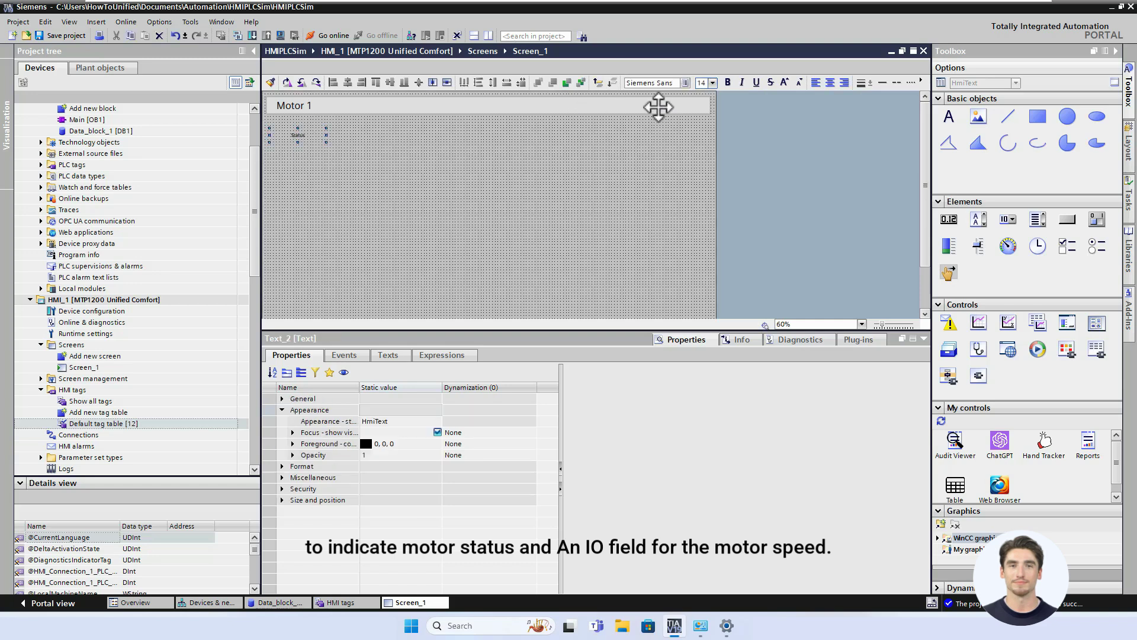
{"action": "left_click", "coordinate": [713, 83]}
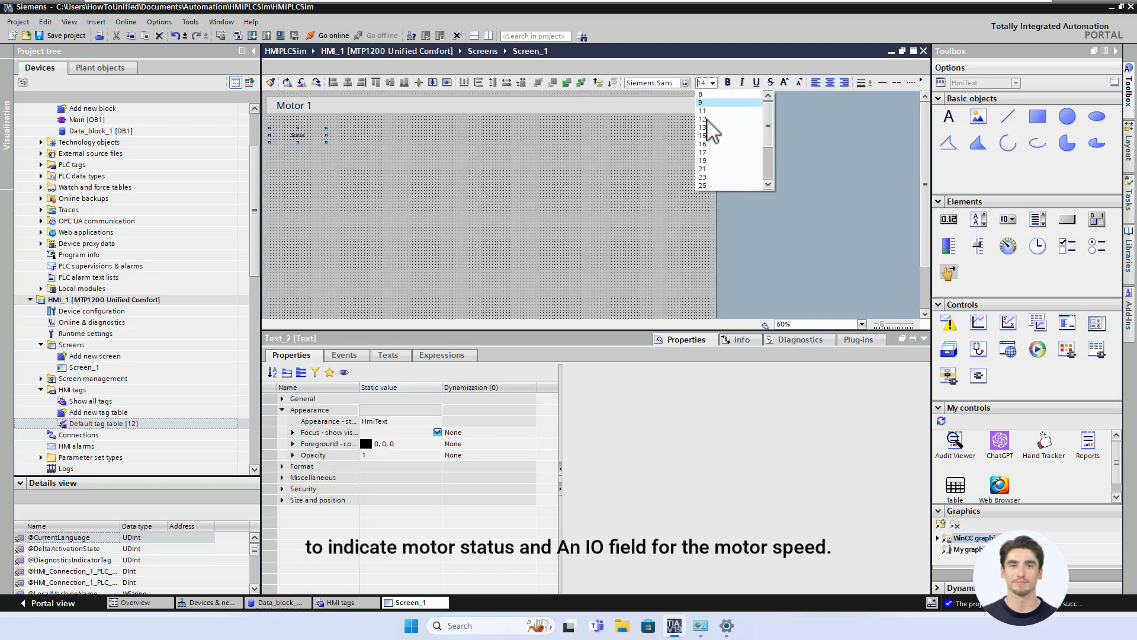
{"action": "left_click", "coordinate": [729, 185]}
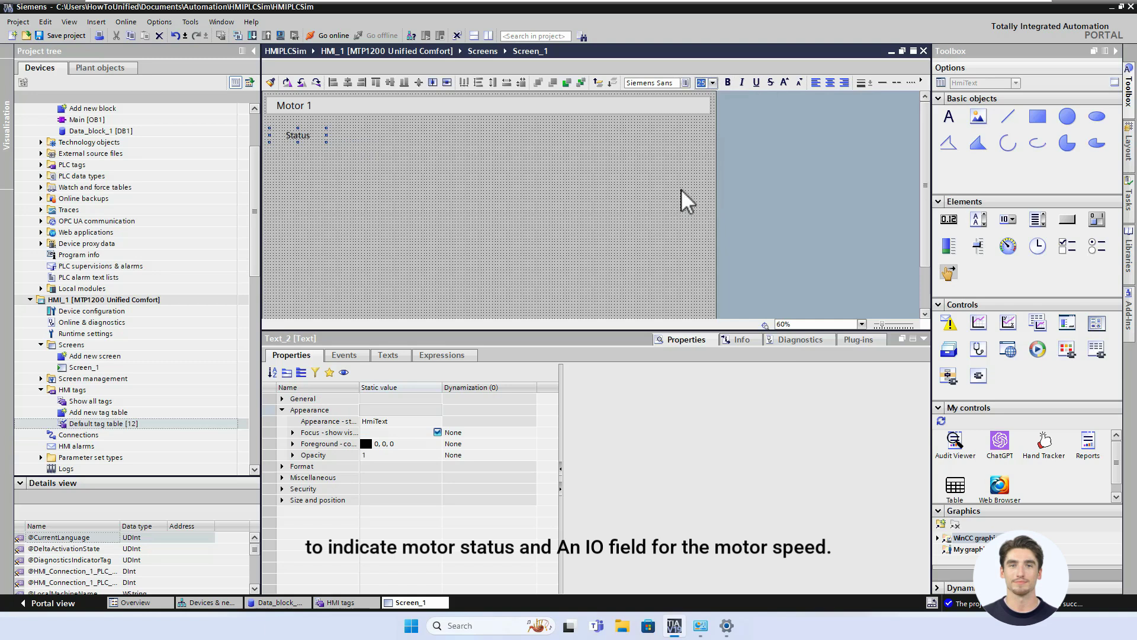
{"action": "left_click", "coordinate": [571, 181]}
- Duplicate the "Status" text directly beneath itself and change the copy to read "Speed"
{"action": "left_click", "coordinate": [302, 137]}
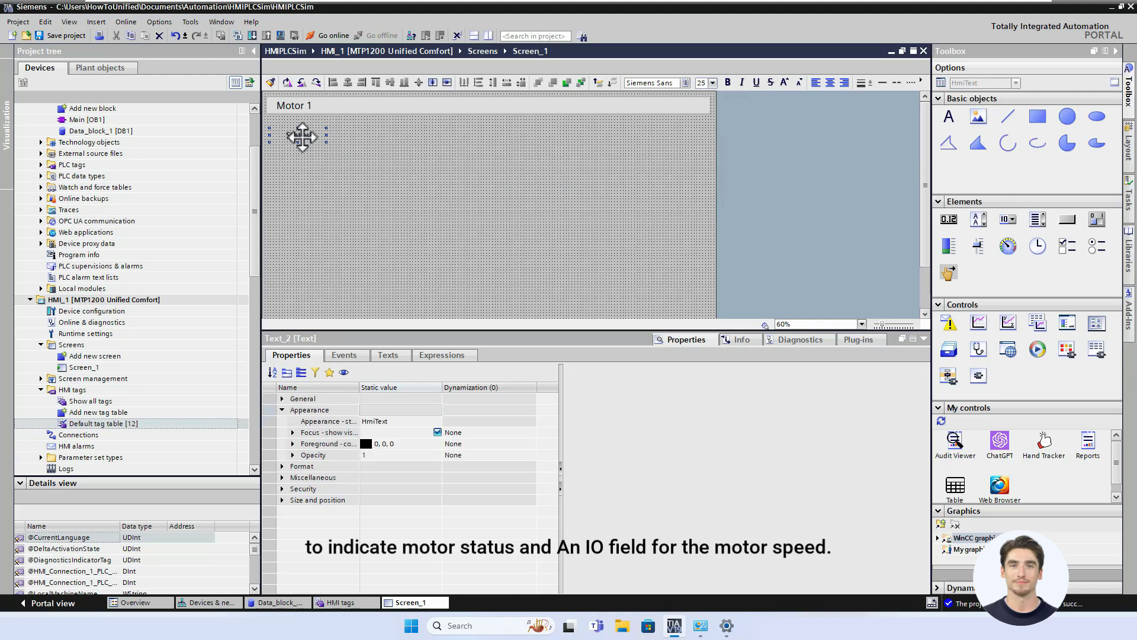
{"action": "left_click_drag", "start_coordinate": [302, 138], "coordinate": [305, 161]}
{"action": "double_click", "coordinate": [320, 157]}
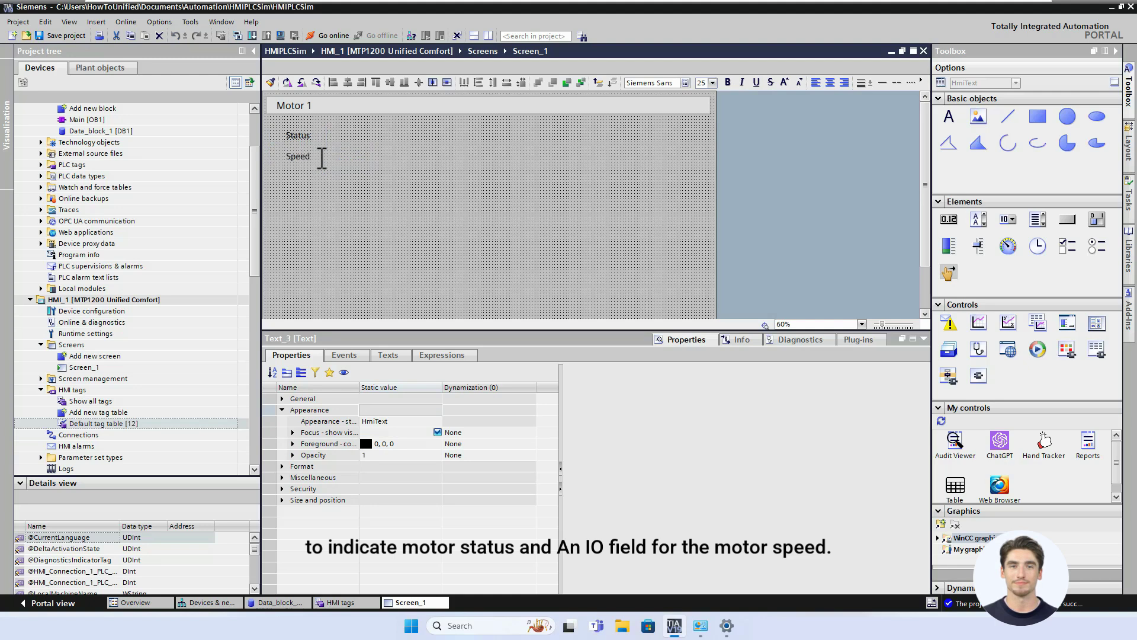
{"action": "type", "text": "Speed"}
{"action": "left_click", "coordinate": [336, 179]}
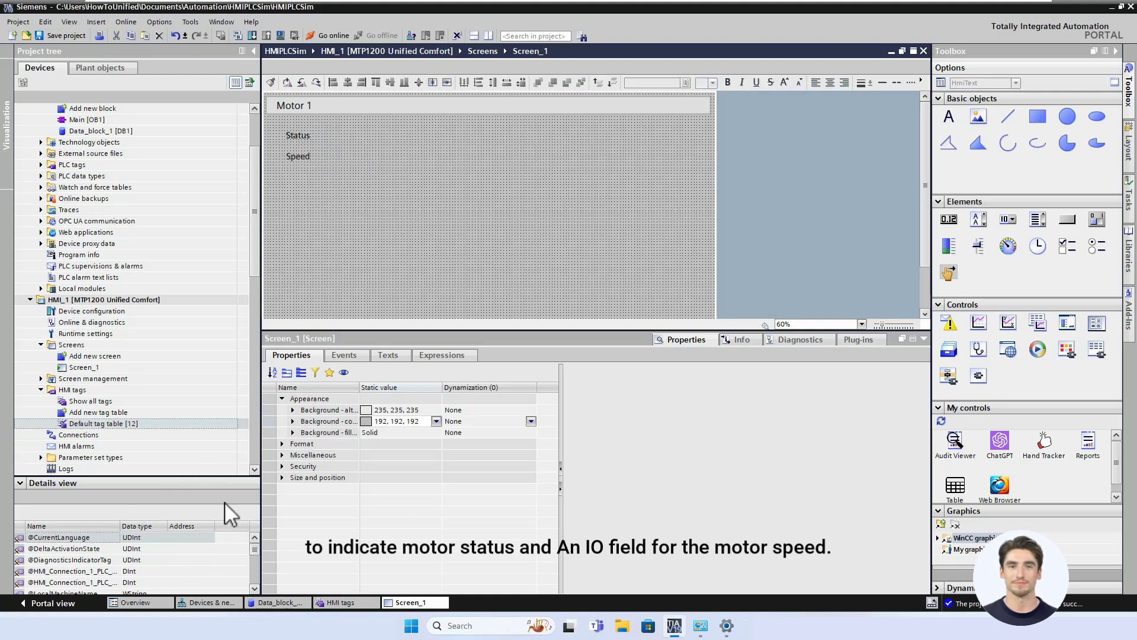
- Place an IO field for the Data_block_1_MotorSpeed tag from the default tag table beside the "Speed" label
{"action": "left_click", "coordinate": [129, 424]}
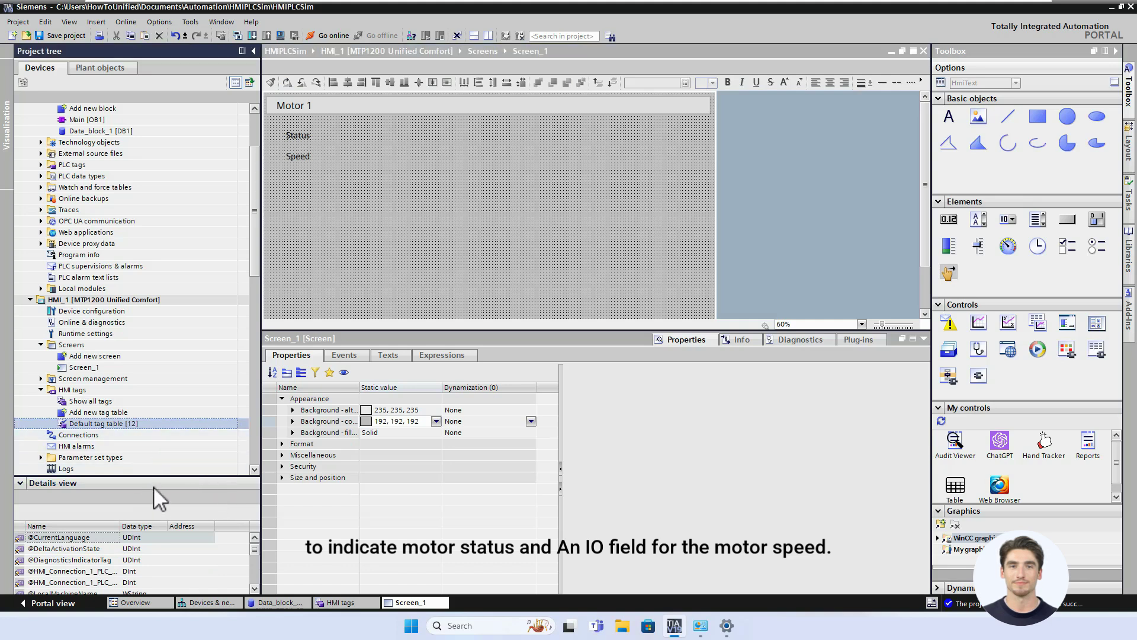
{"action": "left_click_drag", "start_coordinate": [151, 477], "coordinate": [153, 441]}
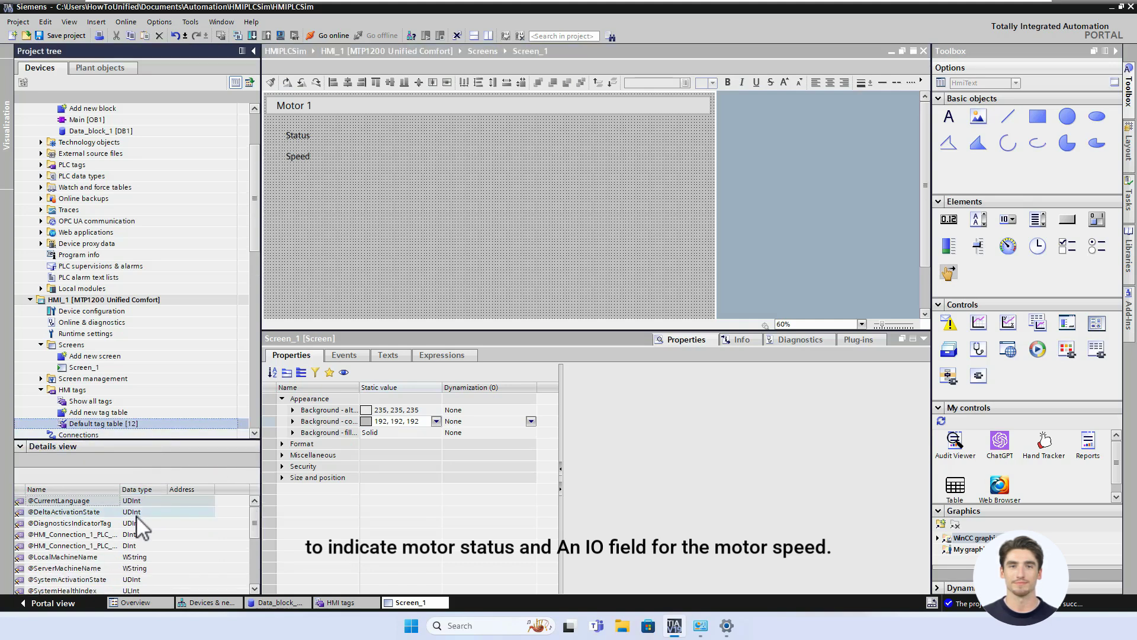
{"action": "left_click_drag", "start_coordinate": [256, 527], "coordinate": [258, 557]}
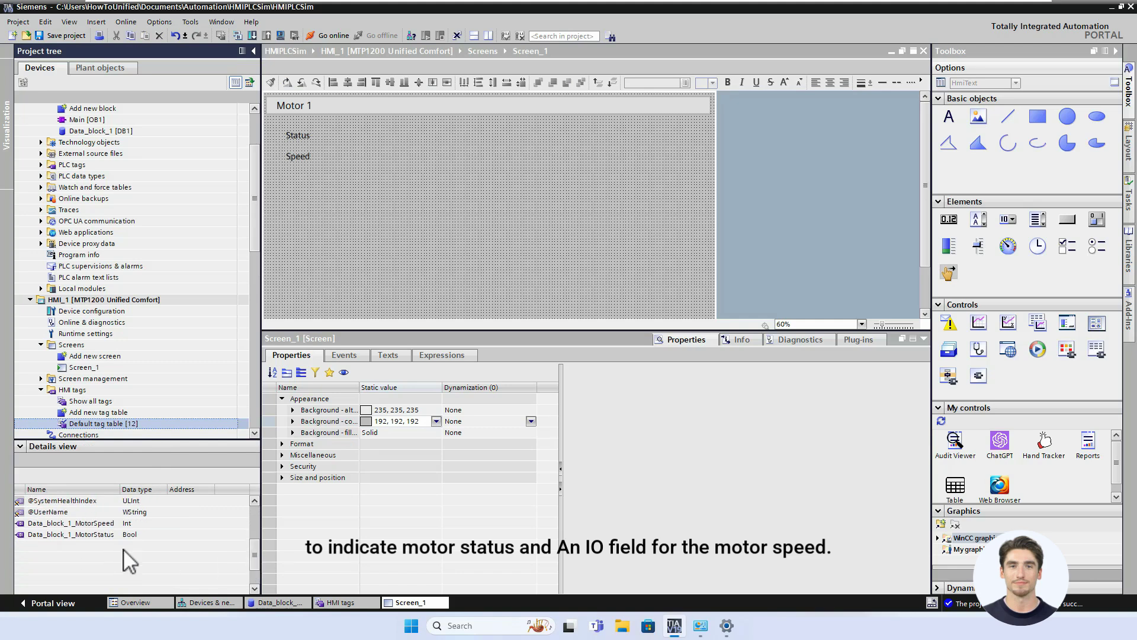
{"action": "left_click_drag", "start_coordinate": [71, 523], "coordinate": [346, 161]}
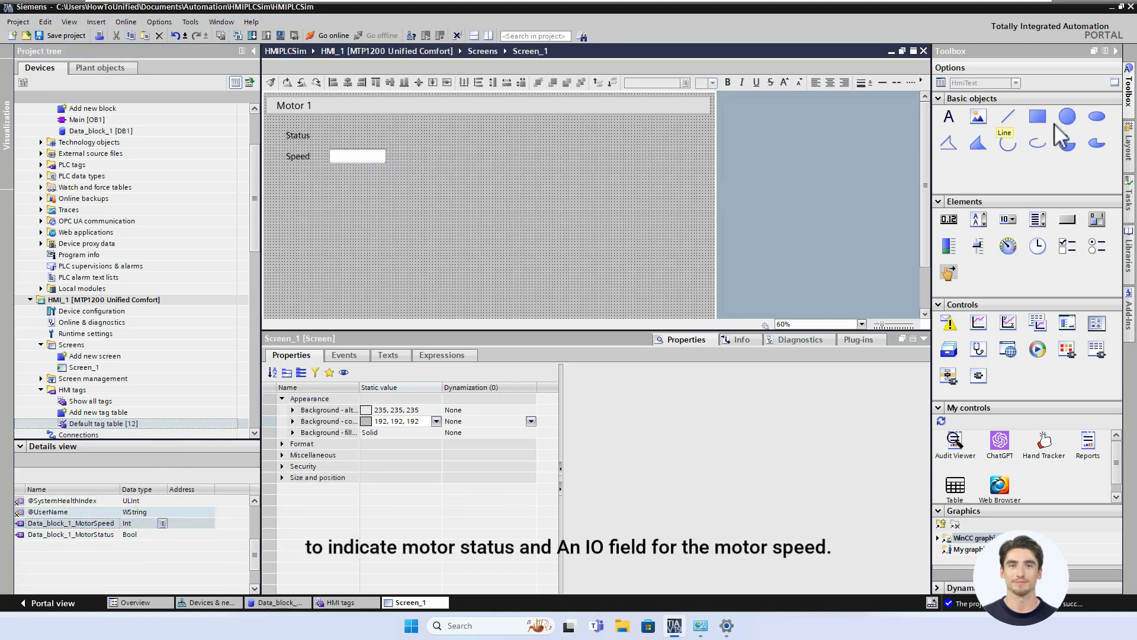
- Add a small circle beside the "Status" label and set its background color to be dynamized by a tag
{"action": "left_click_drag", "start_coordinate": [1068, 118], "coordinate": [340, 134]}
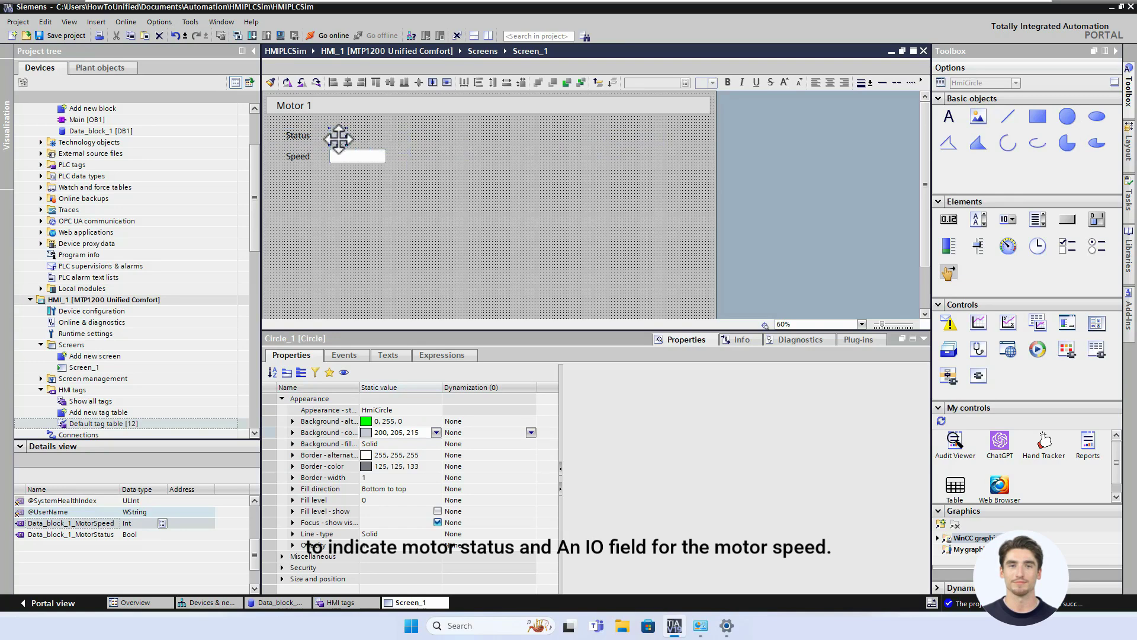
{"action": "left_click", "coordinate": [521, 433]}
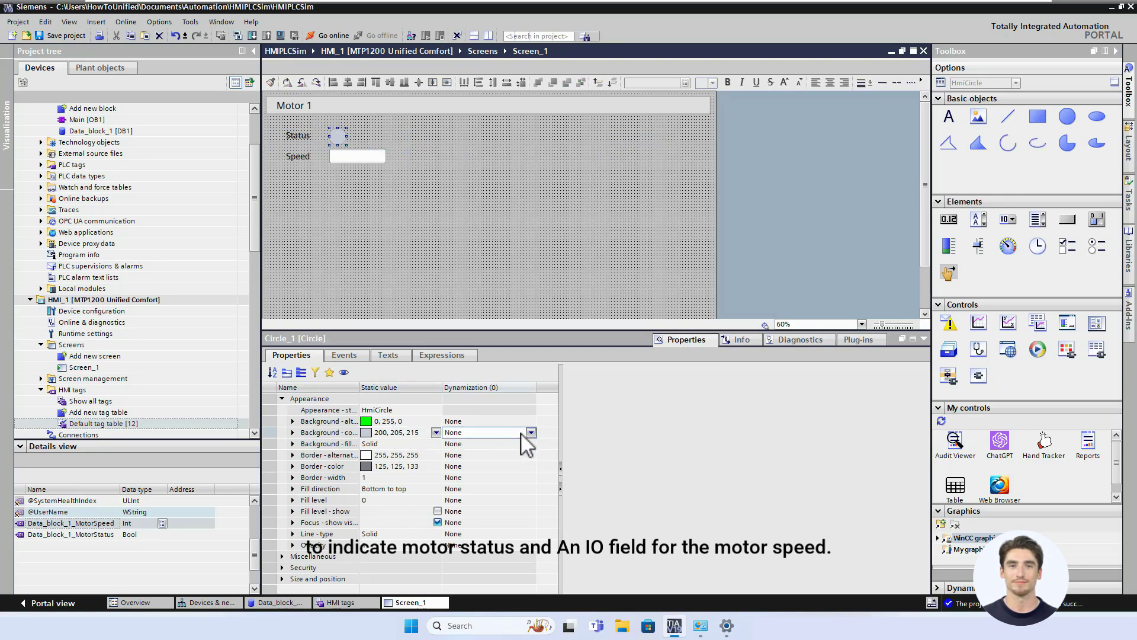
{"action": "left_click", "coordinate": [530, 433]}
{"action": "left_click", "coordinate": [514, 454]}
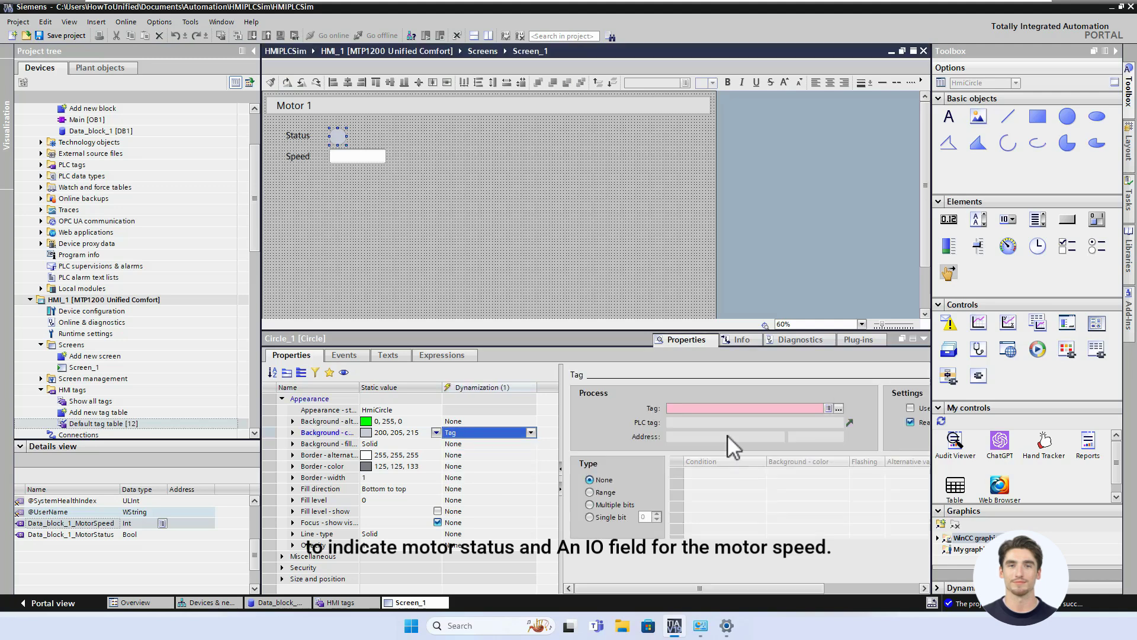
- Assign the Data_block_1_MotorSpeed tag to the circle's background color
{"action": "left_click", "coordinate": [839, 407]}
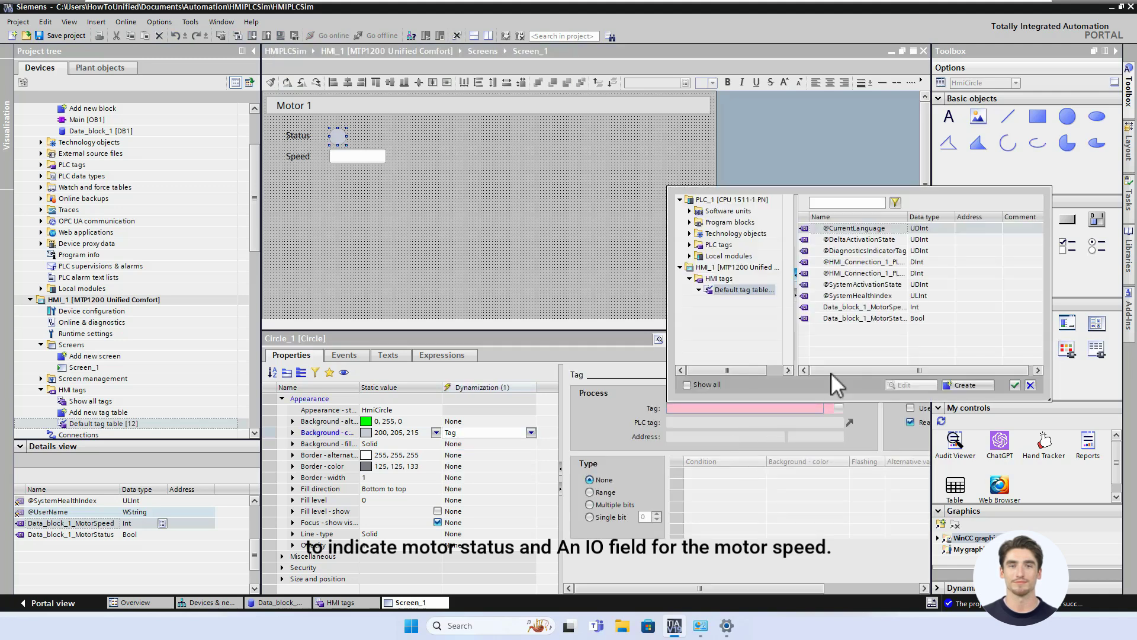
{"action": "left_click", "coordinate": [847, 309]}
{"action": "left_click", "coordinate": [1015, 385]}
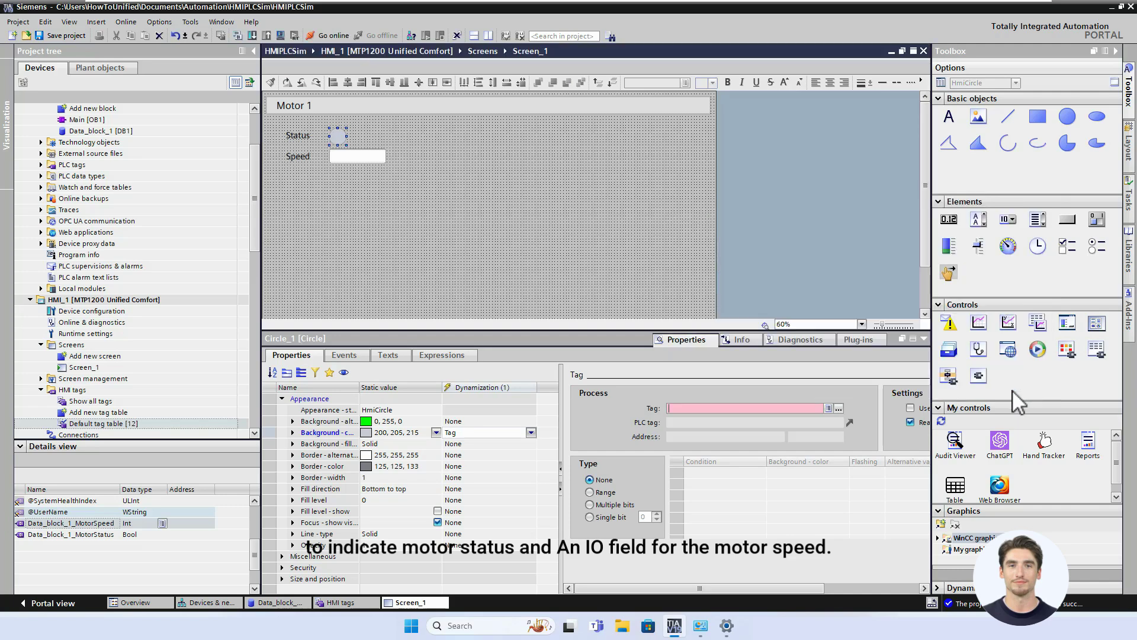
- Assign the Data_block_1_MotorStatus tag to the circle's background color dynamization
{"action": "left_click", "coordinate": [839, 407]}
{"action": "left_click", "coordinate": [863, 320]}
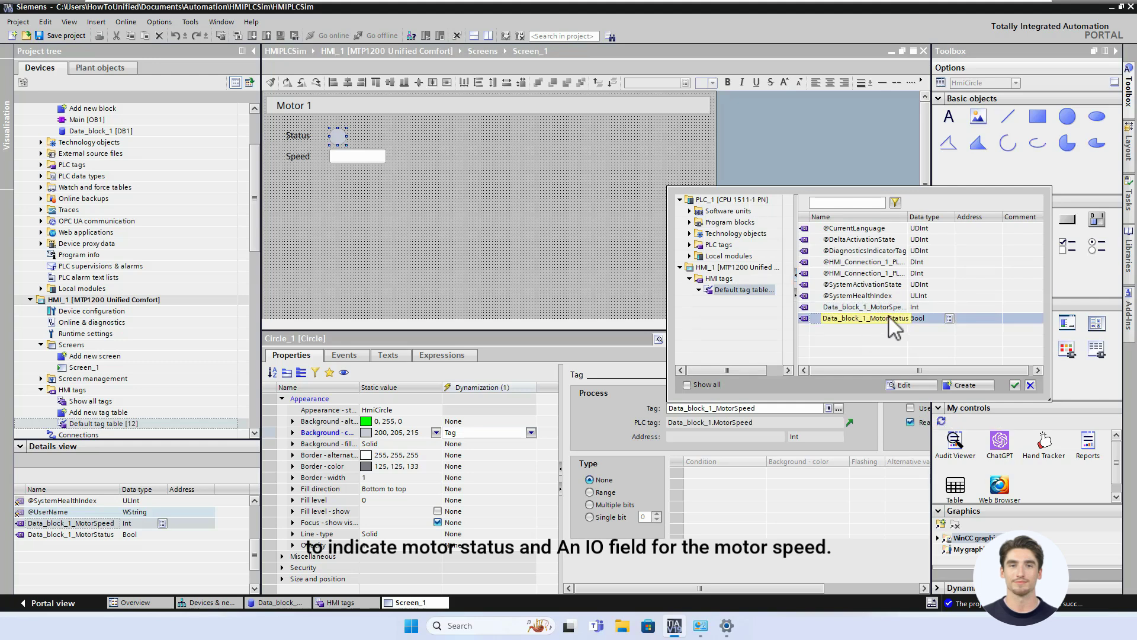
{"action": "left_click", "coordinate": [1014, 385]}
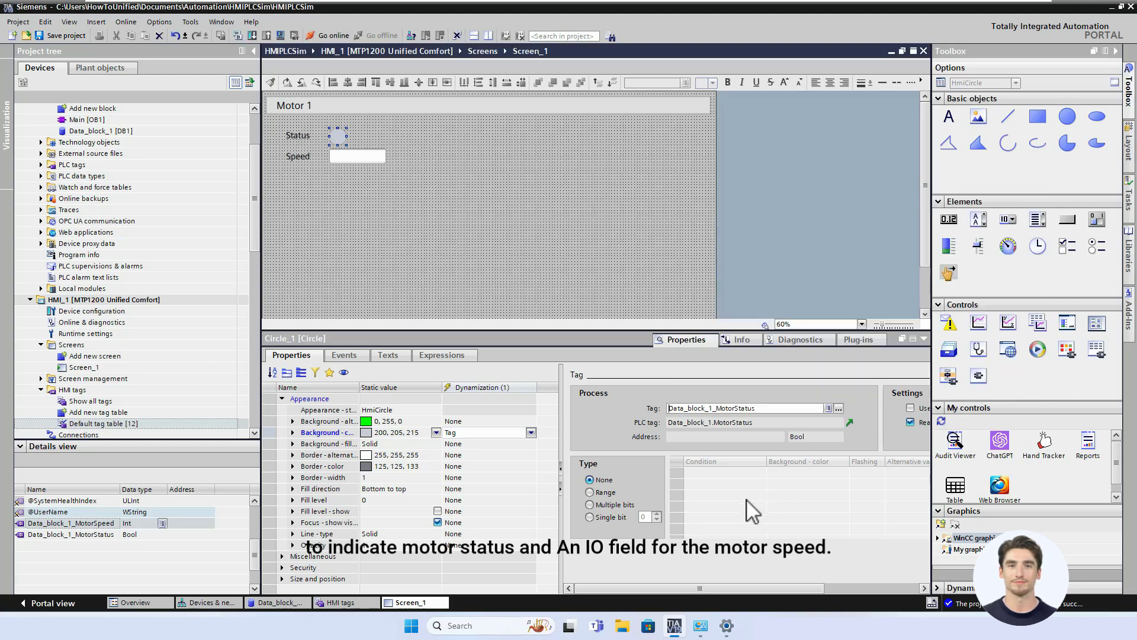
- Set the circle's background color dynamization to the Range type with one condition for 0 and one for 1
{"action": "left_click", "coordinate": [591, 492]}
{"action": "left_click", "coordinate": [729, 474]}
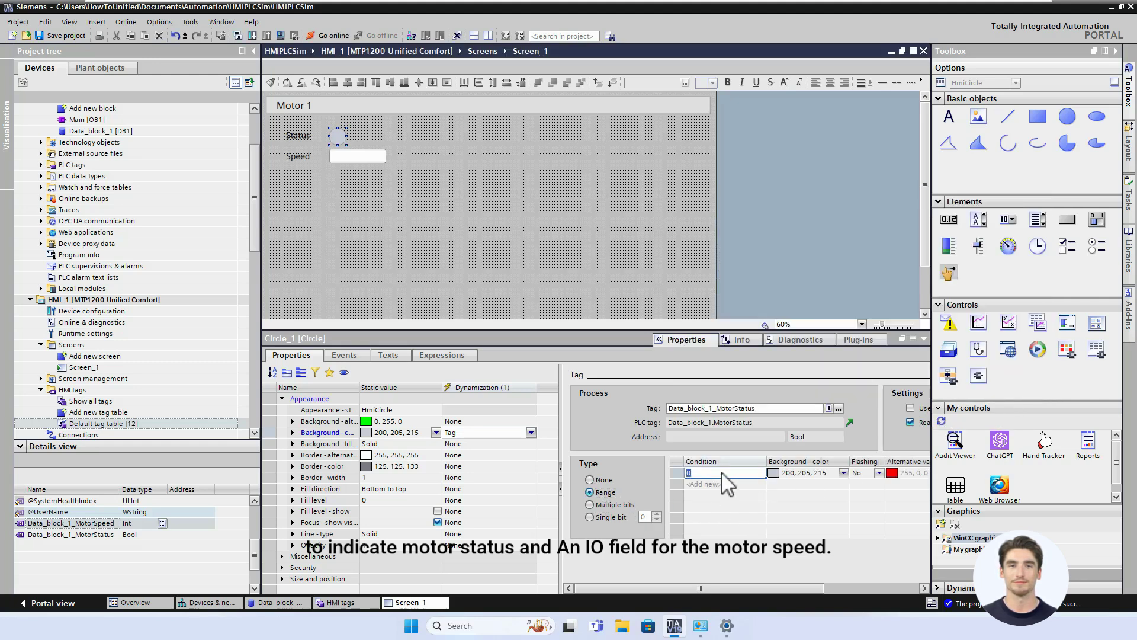
{"action": "left_click", "coordinate": [728, 485]}
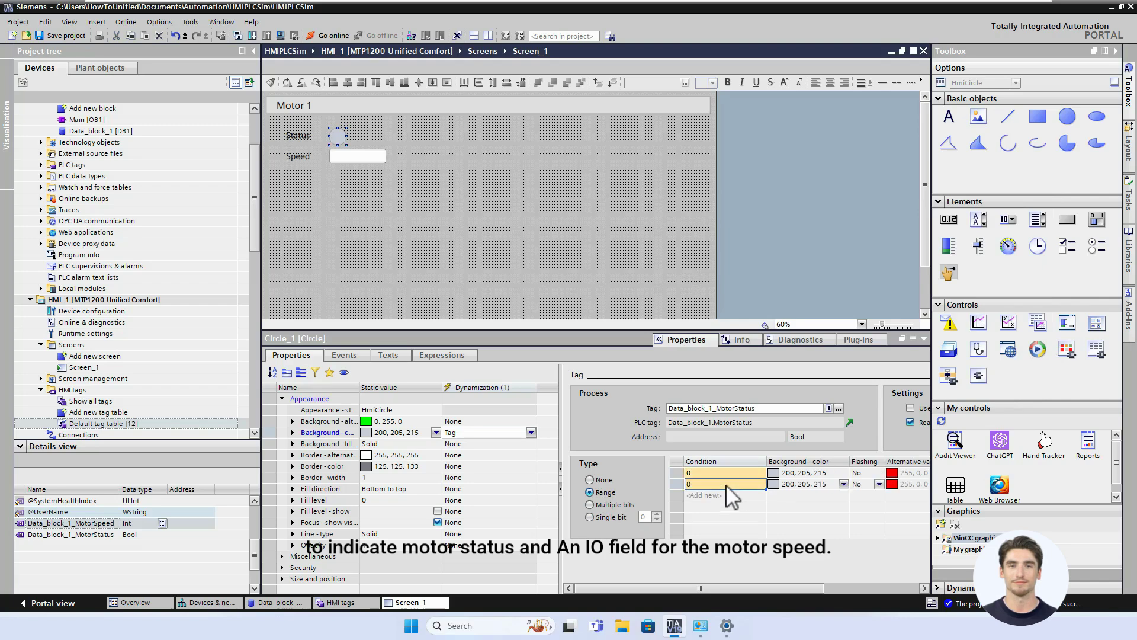
{"action": "left_click", "coordinate": [726, 486]}
{"action": "type", "text": "1"}
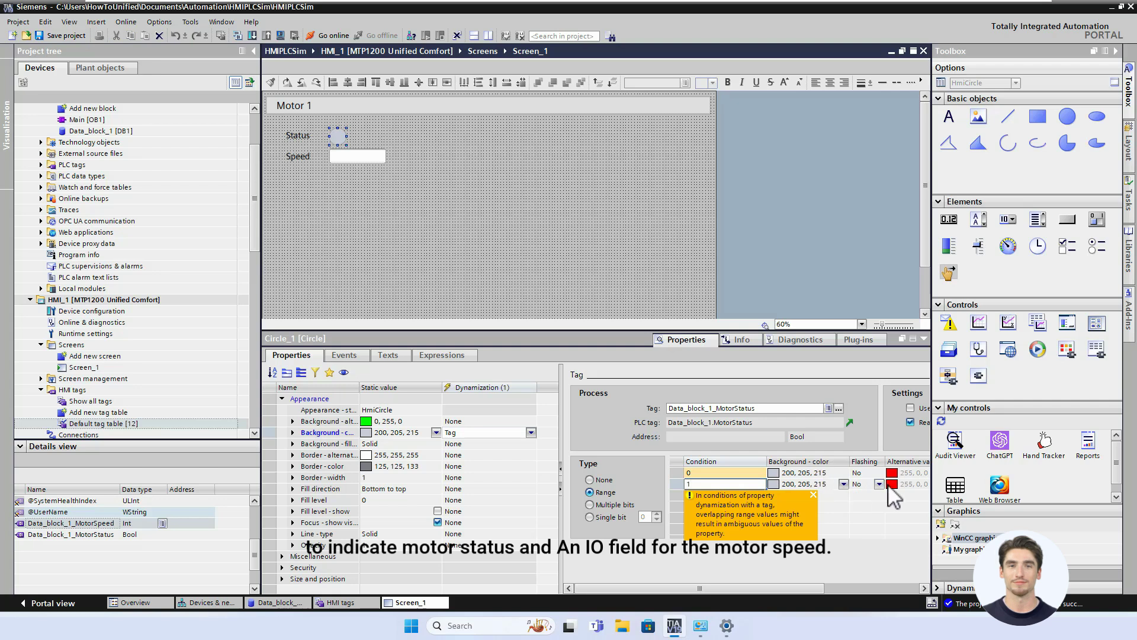
- Set the background color to red (255, 0, 0) for condition 0 and green (0, 255, 0) for condition 1
{"action": "left_click", "coordinate": [842, 473]}
{"action": "left_click", "coordinate": [842, 472]}
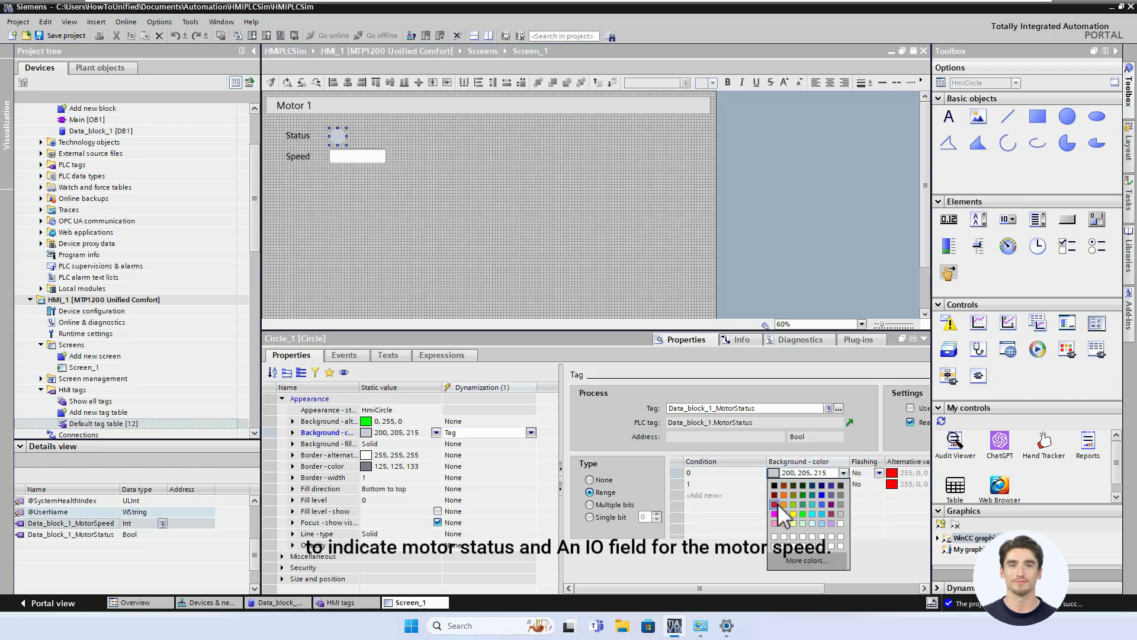
{"action": "left_click", "coordinate": [775, 504]}
{"action": "left_click", "coordinate": [842, 484]}
{"action": "left_click", "coordinate": [842, 484]}
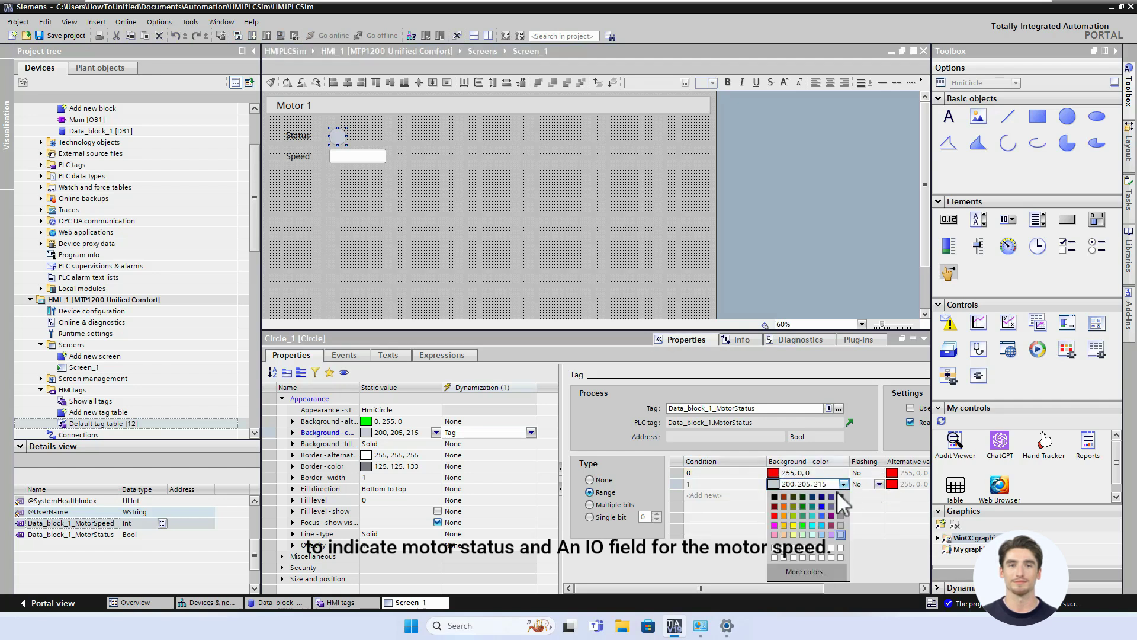
{"action": "left_click", "coordinate": [803, 526]}
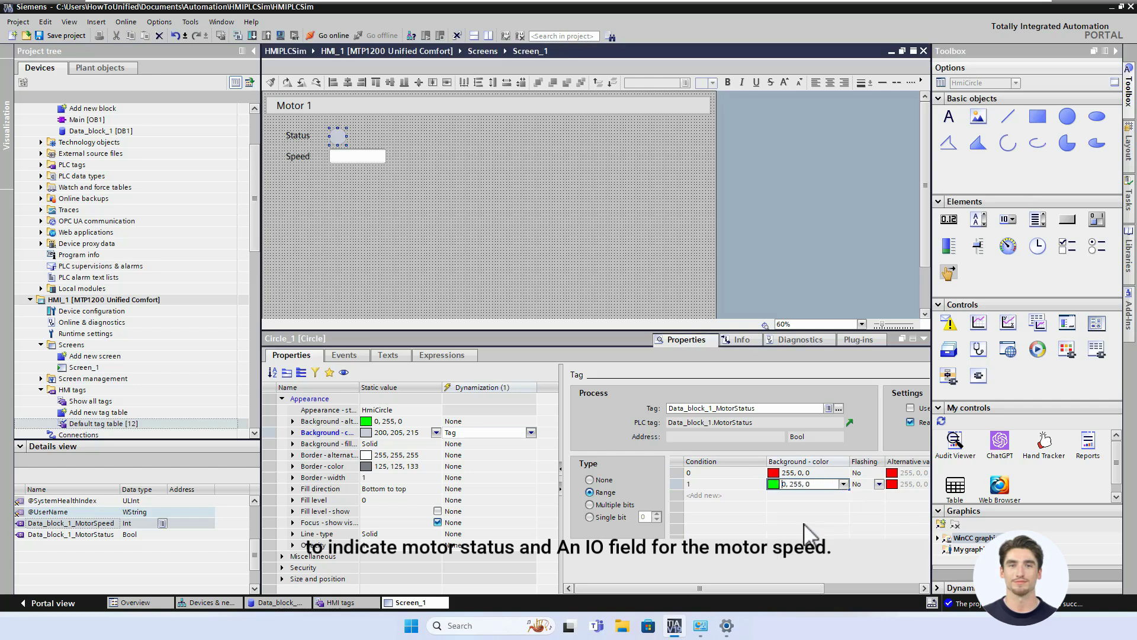
- Deselect the status circle and save the project
{"action": "left_click", "coordinate": [531, 236]}
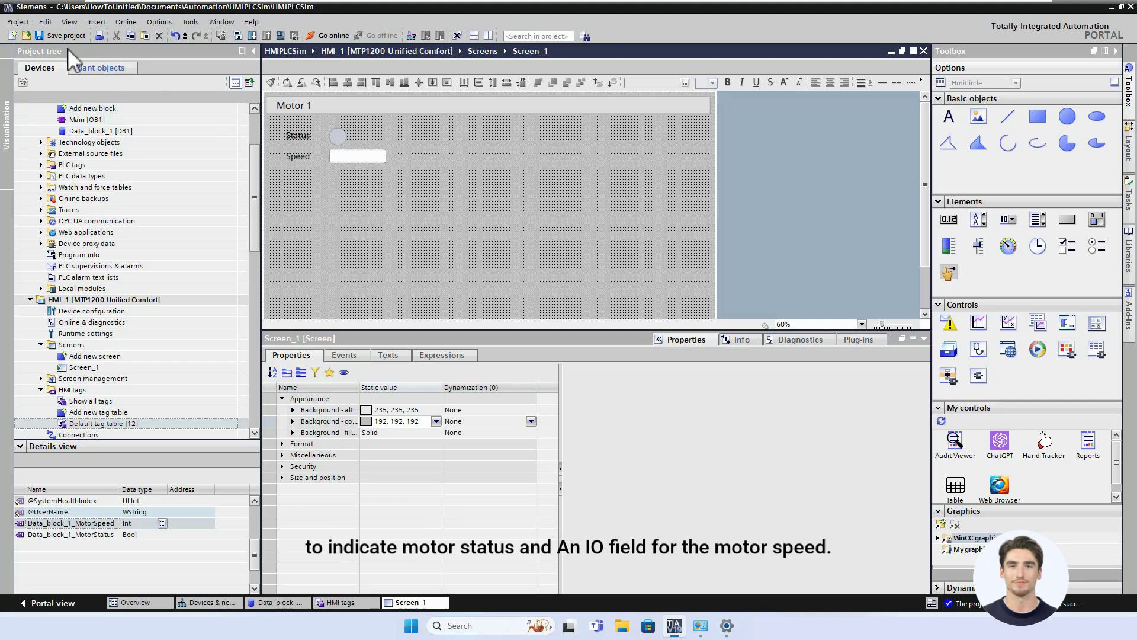
{"action": "left_click", "coordinate": [37, 34]}
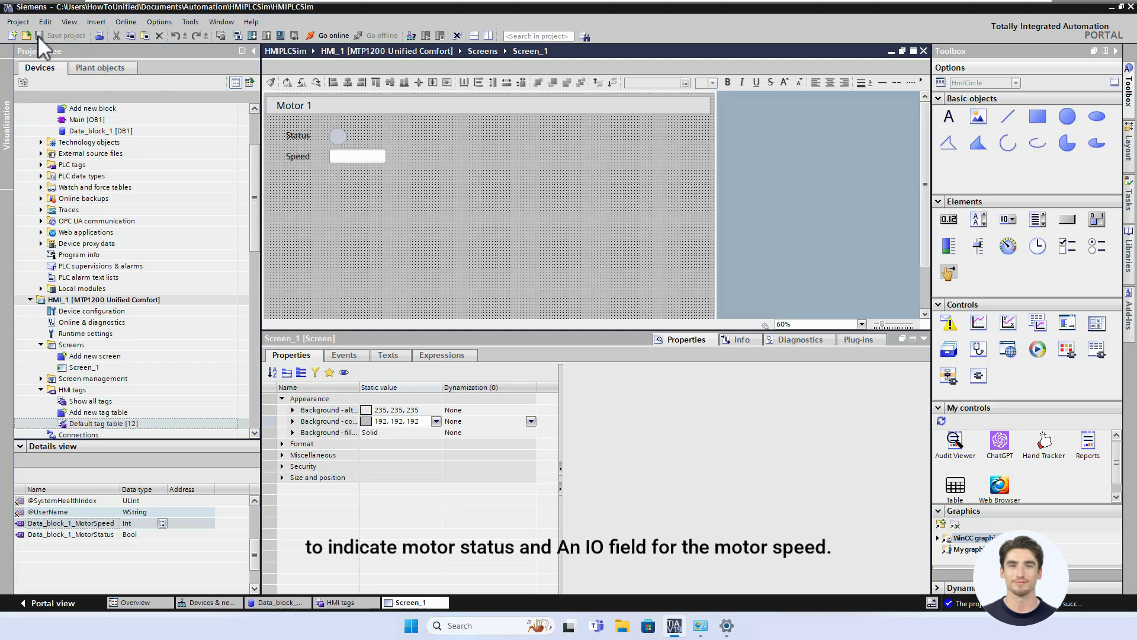
{"action": "left_click_drag", "start_coordinate": [258, 233], "coordinate": [245, 201]}
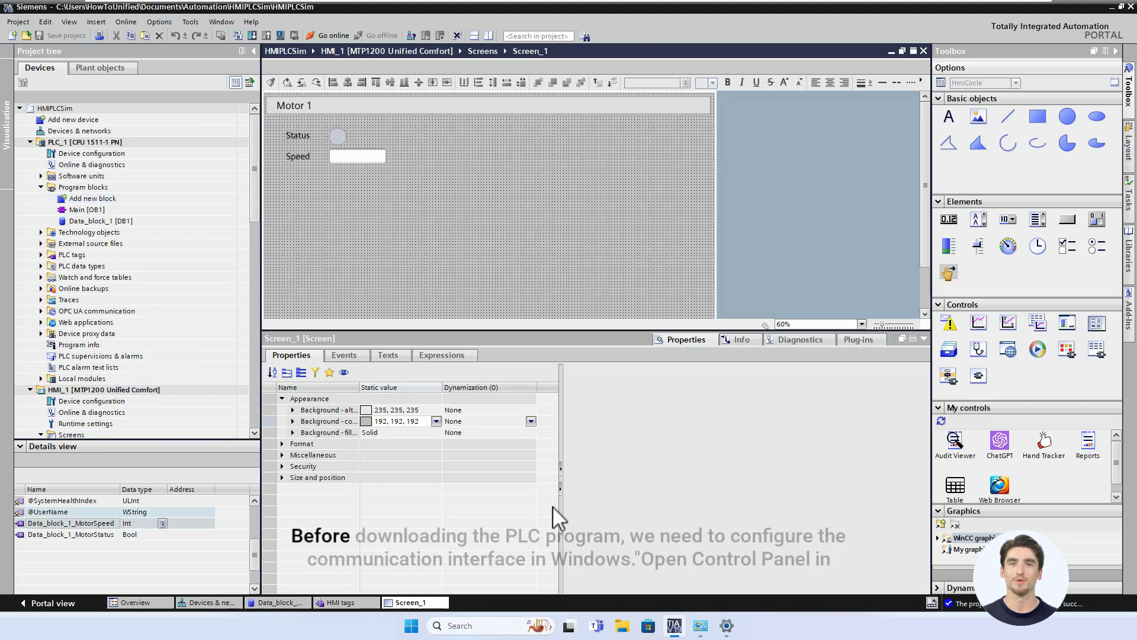
- Open the Set PG/PC Interface (32-bit) settings from the Windows Control Panel and minimize the Control Panel window
{"action": "left_click", "coordinate": [729, 629]}
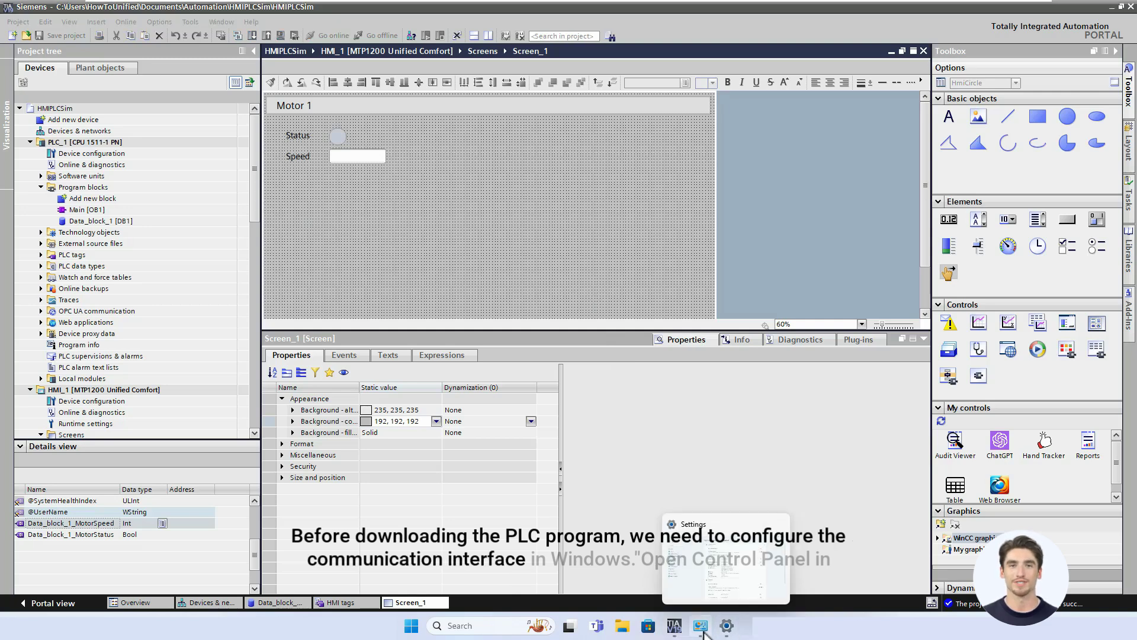
{"action": "mouse_move", "coordinate": [704, 633]}
{"action": "left_click", "coordinate": [481, 626]}
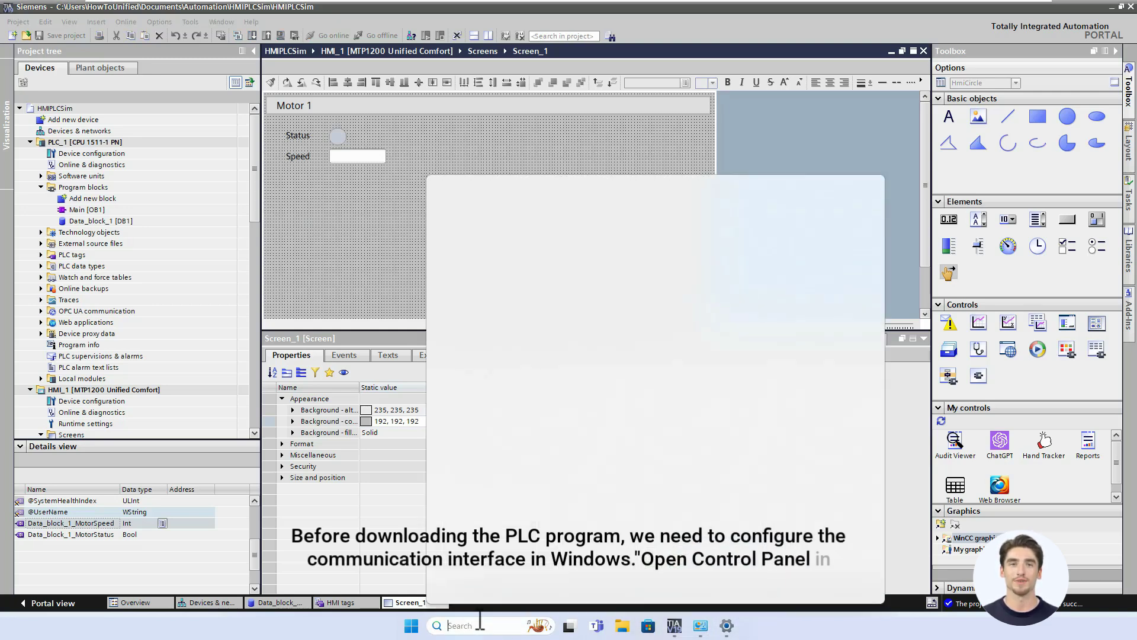
{"action": "type", "text": "control Panel"}
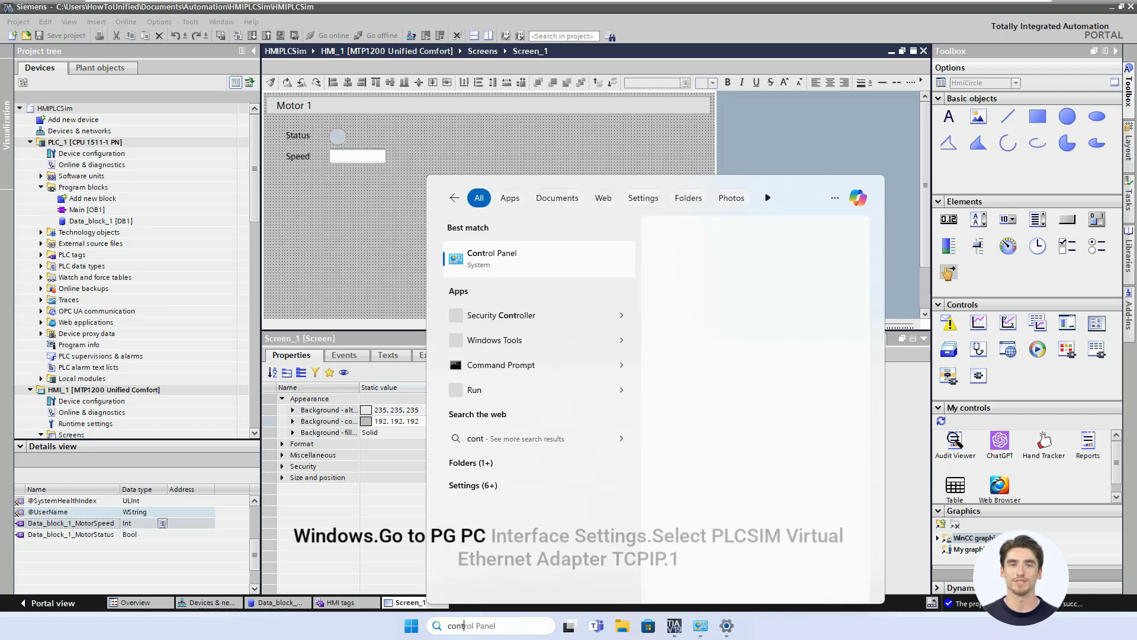
{"action": "left_click", "coordinate": [487, 266]}
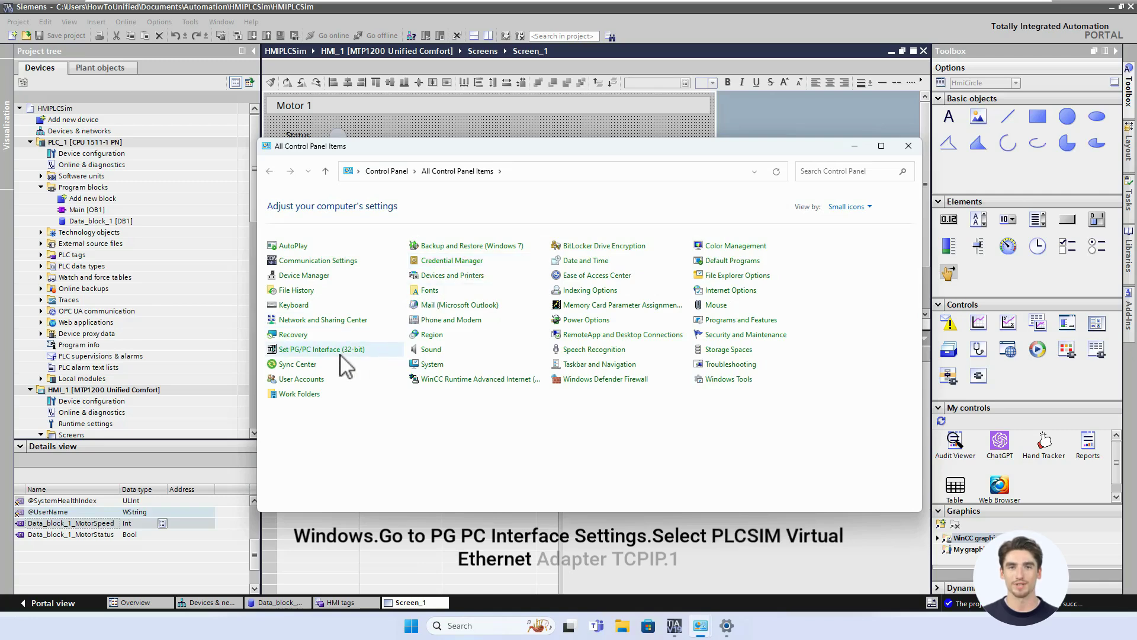
{"action": "left_click", "coordinate": [341, 351]}
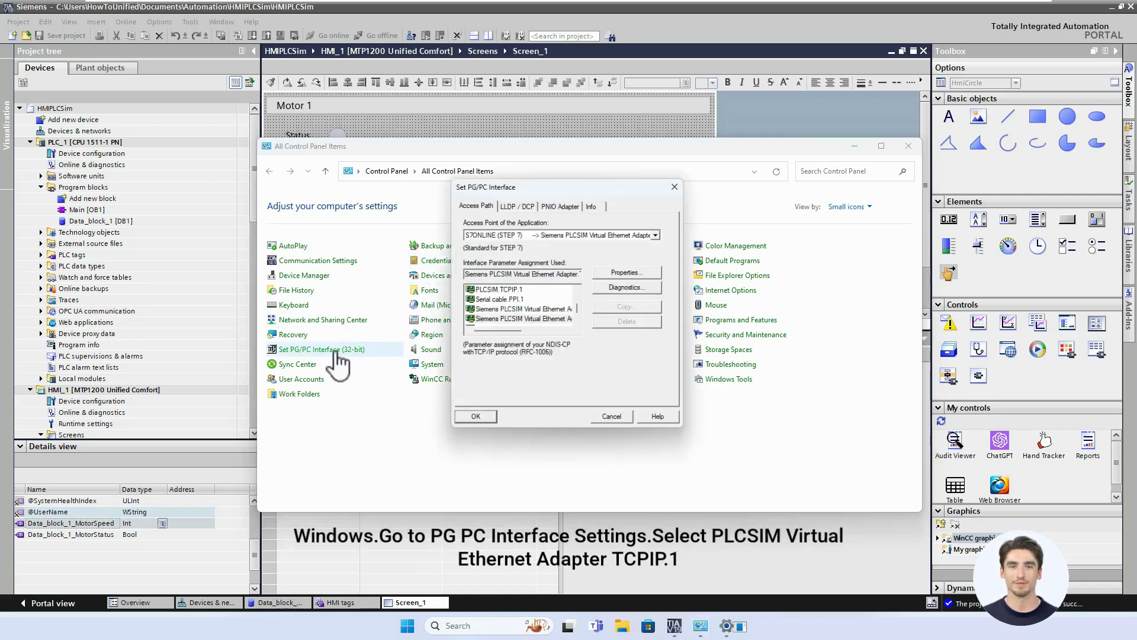
{"action": "left_click", "coordinate": [855, 147]}
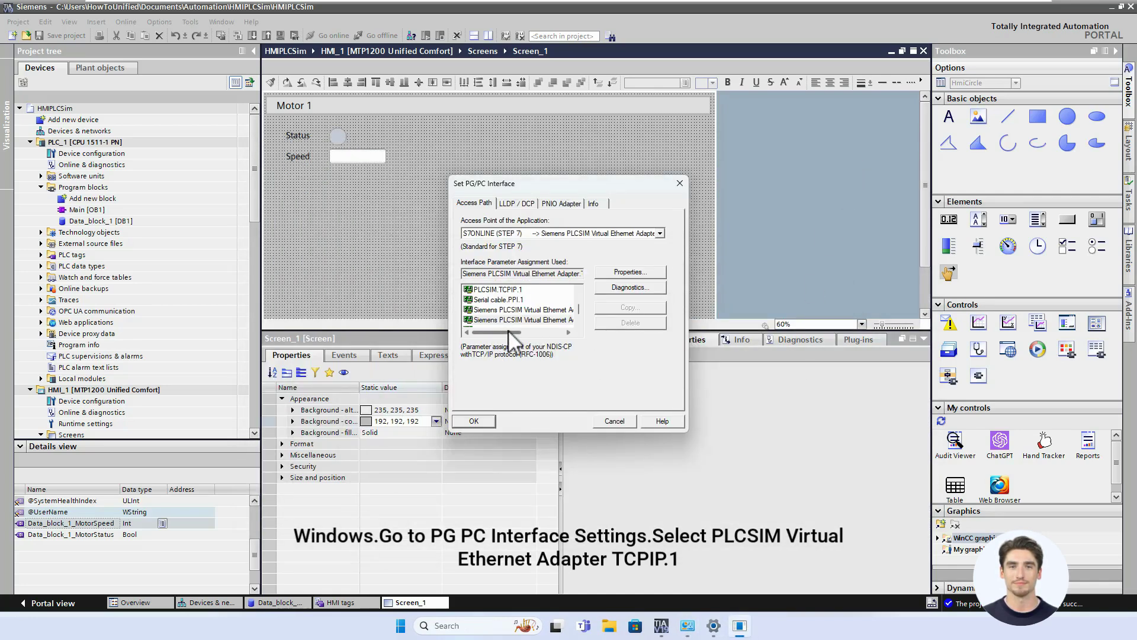
- Select Siemens PLCSIM Virtual Ethernet Adapter.TCPIP.1 as the interface for the S7ONLINE (STEP 7) access point and confirm
{"action": "left_click_drag", "start_coordinate": [506, 332], "coordinate": [540, 338]}
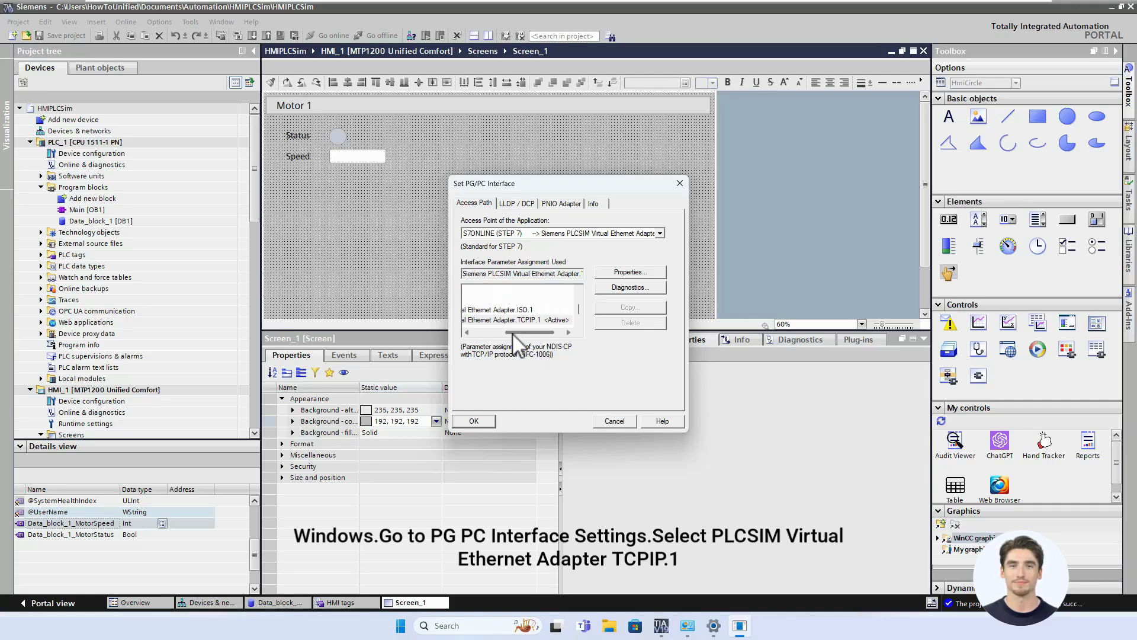
{"action": "left_click_drag", "start_coordinate": [514, 333], "coordinate": [487, 334]}
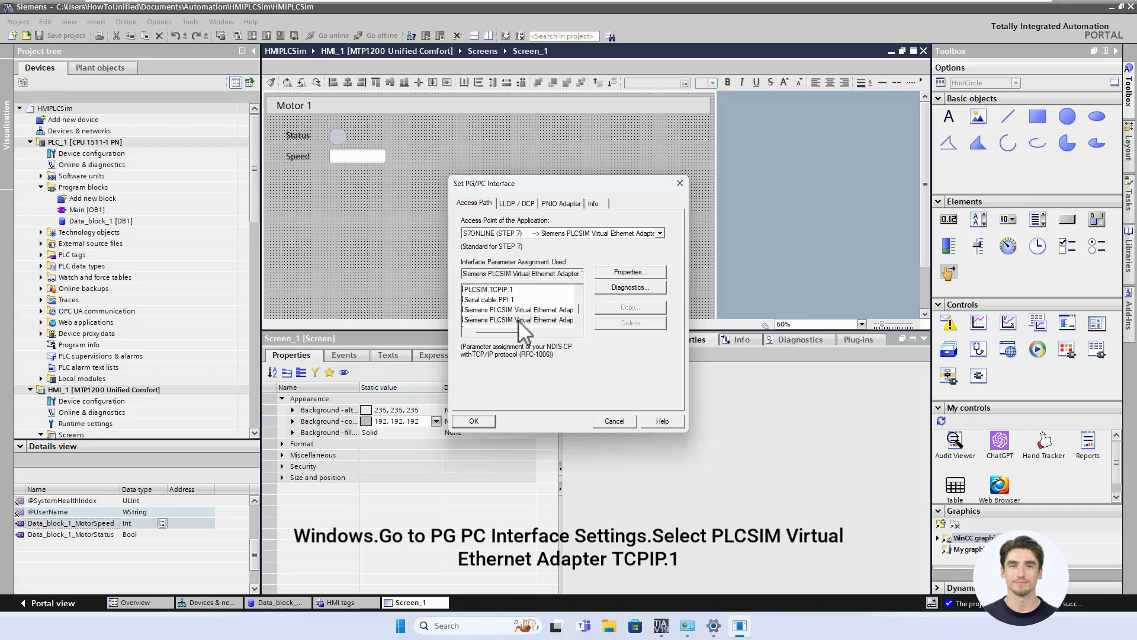
{"action": "double_click", "coordinate": [520, 321]}
{"action": "left_click", "coordinate": [673, 159]}
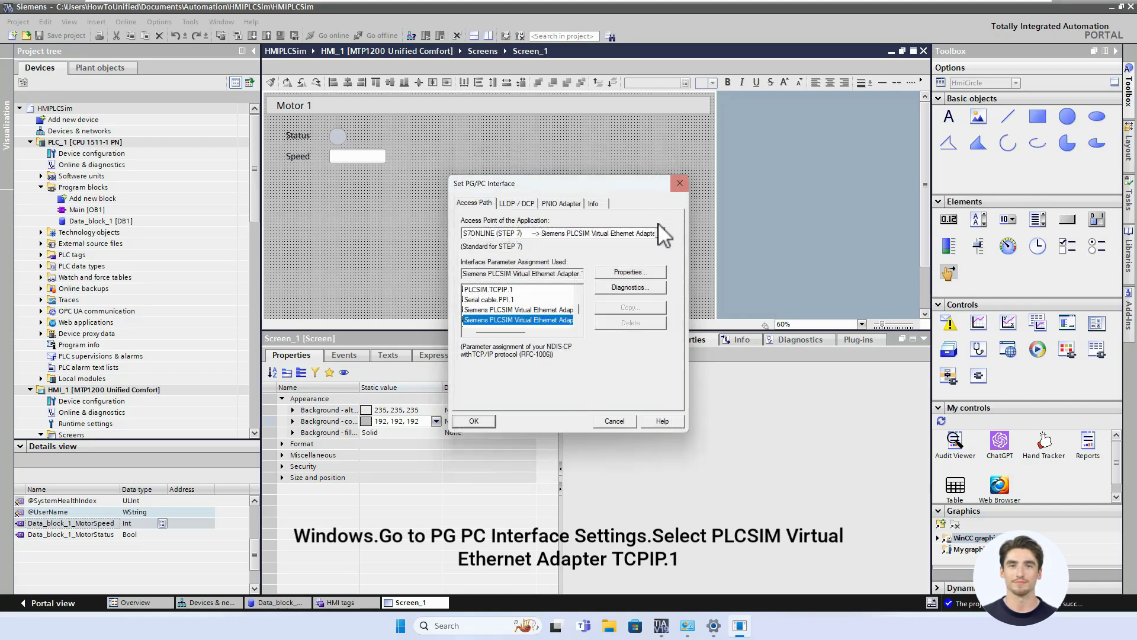
{"action": "left_click", "coordinate": [659, 233]}
{"action": "left_click", "coordinate": [544, 275]}
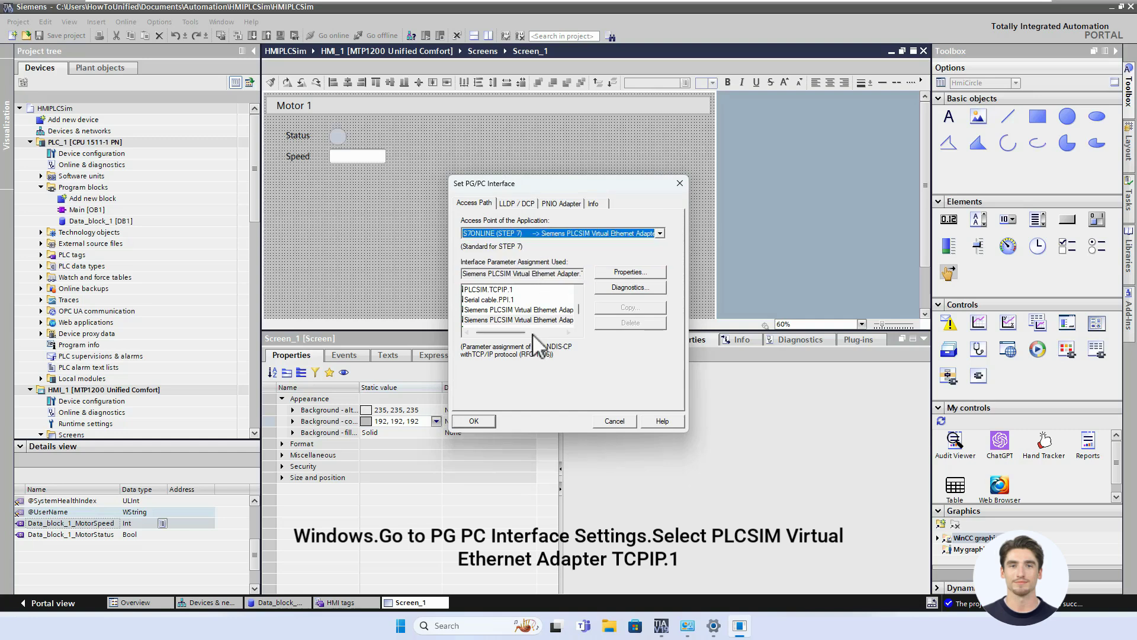
{"action": "left_click", "coordinate": [541, 332]}
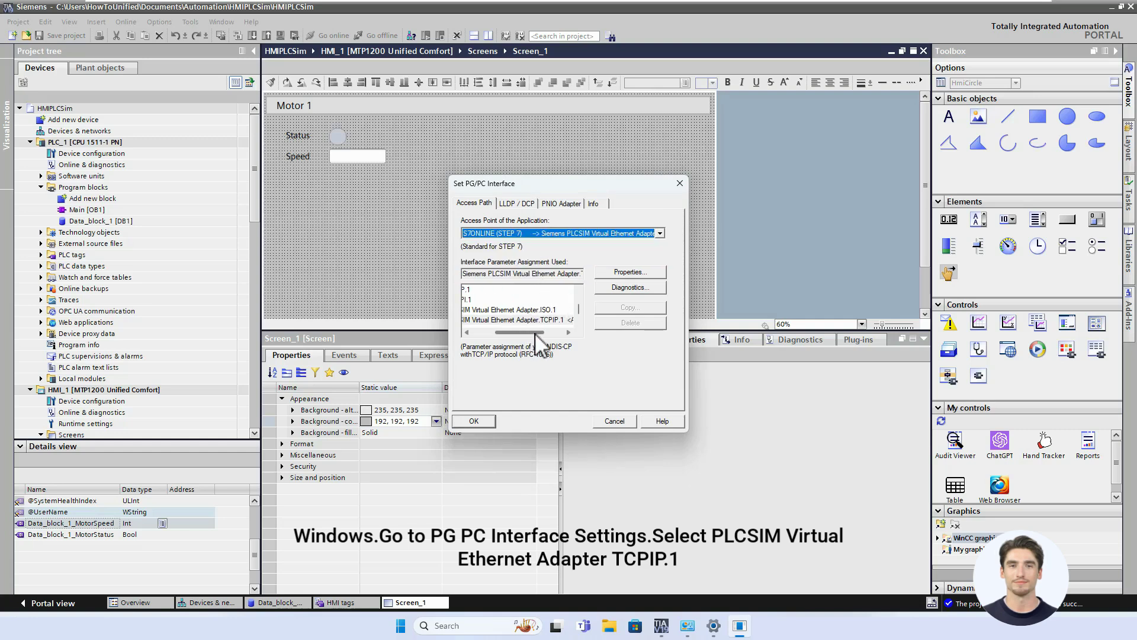
{"action": "left_click", "coordinate": [482, 424]}
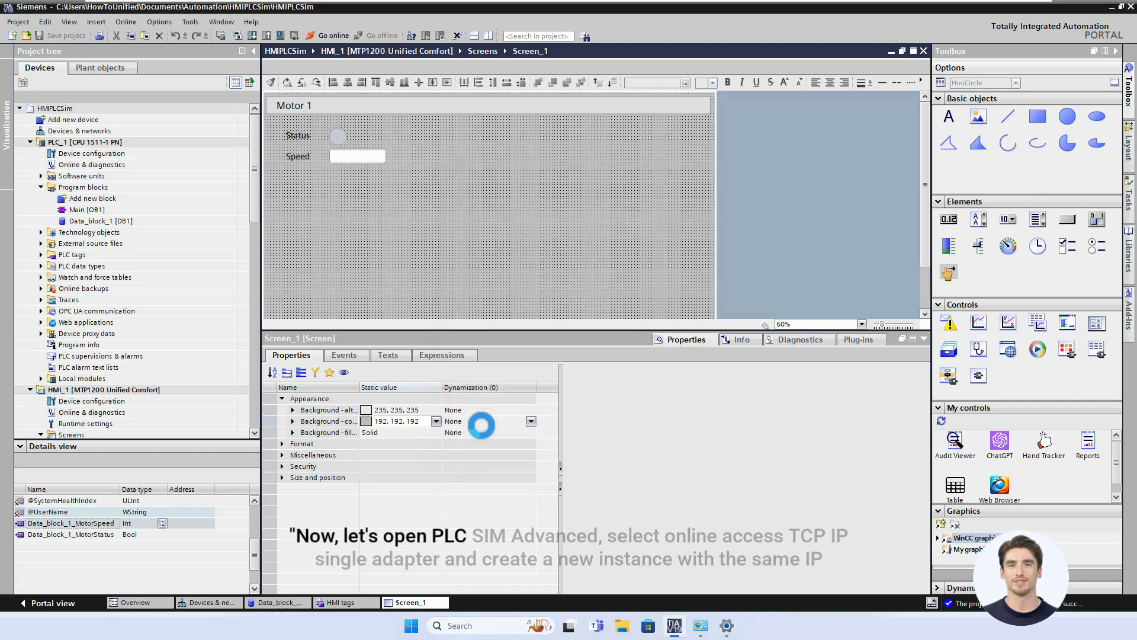
- Open S7-PLCSIM Advanced V6.0 and set its online access to TCP/IP Single Adapter
{"action": "left_click", "coordinate": [485, 629]}
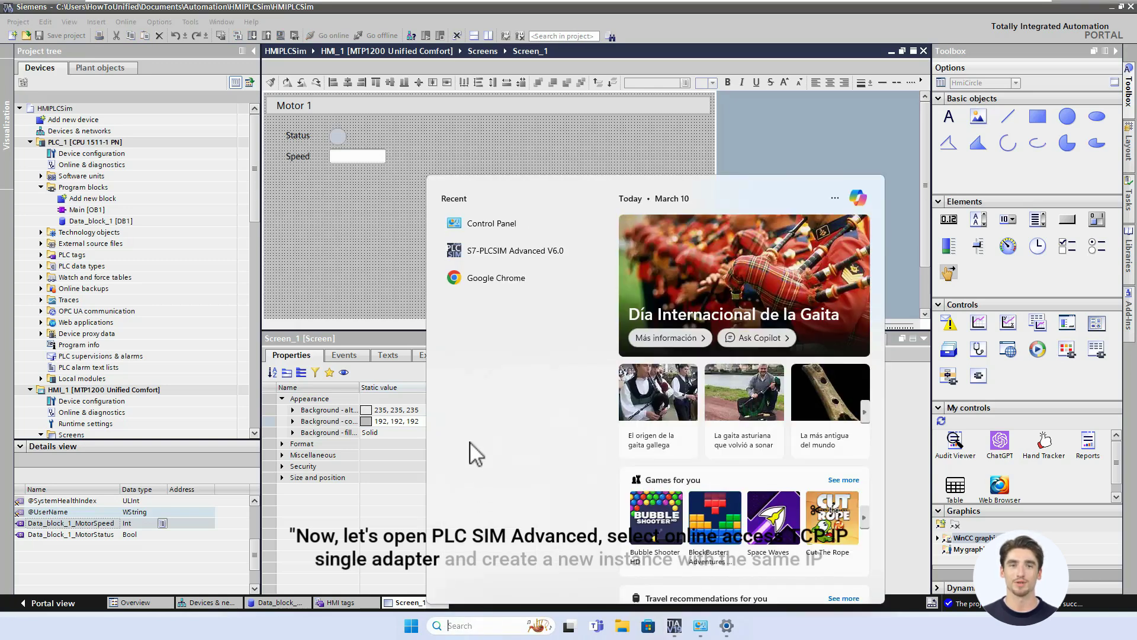
{"action": "type", "text": "plc"}
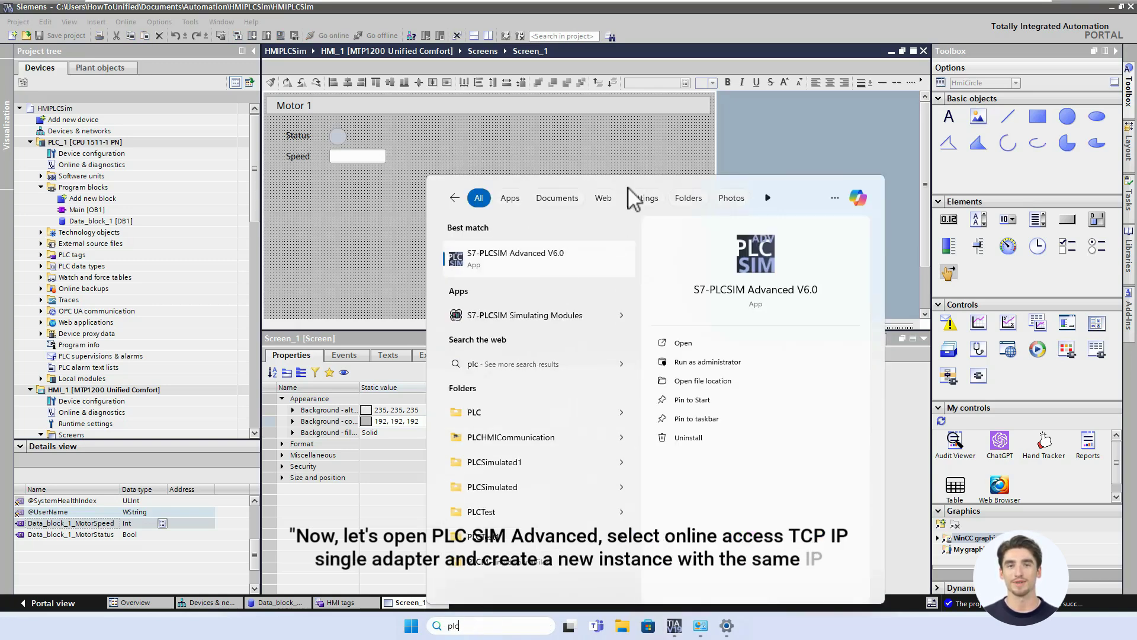
{"action": "left_click", "coordinate": [542, 264]}
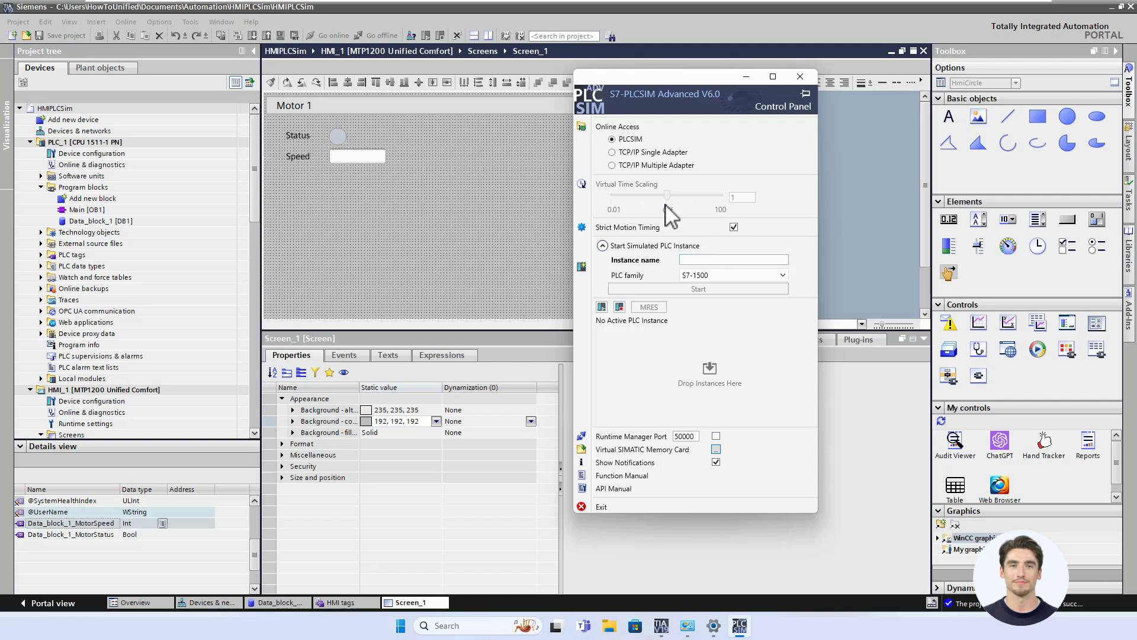
{"action": "left_click", "coordinate": [613, 154]}
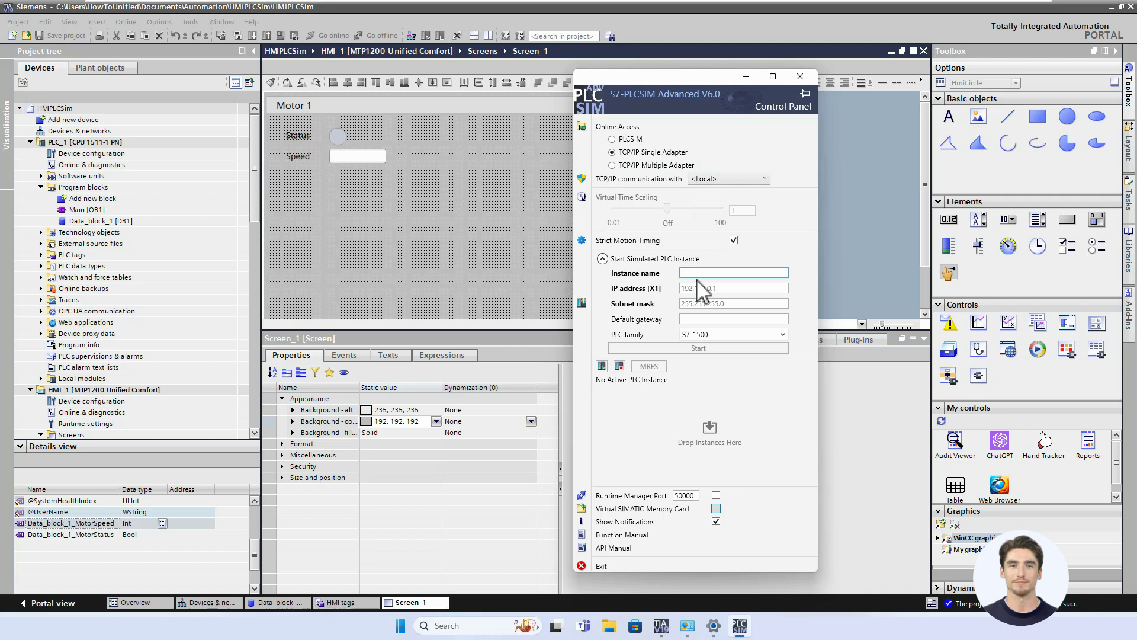
- Name the simulated PLC instance PLCSim and set its X1 IP address to 192.168.0.1
{"action": "type", "text": "PLCSim"}
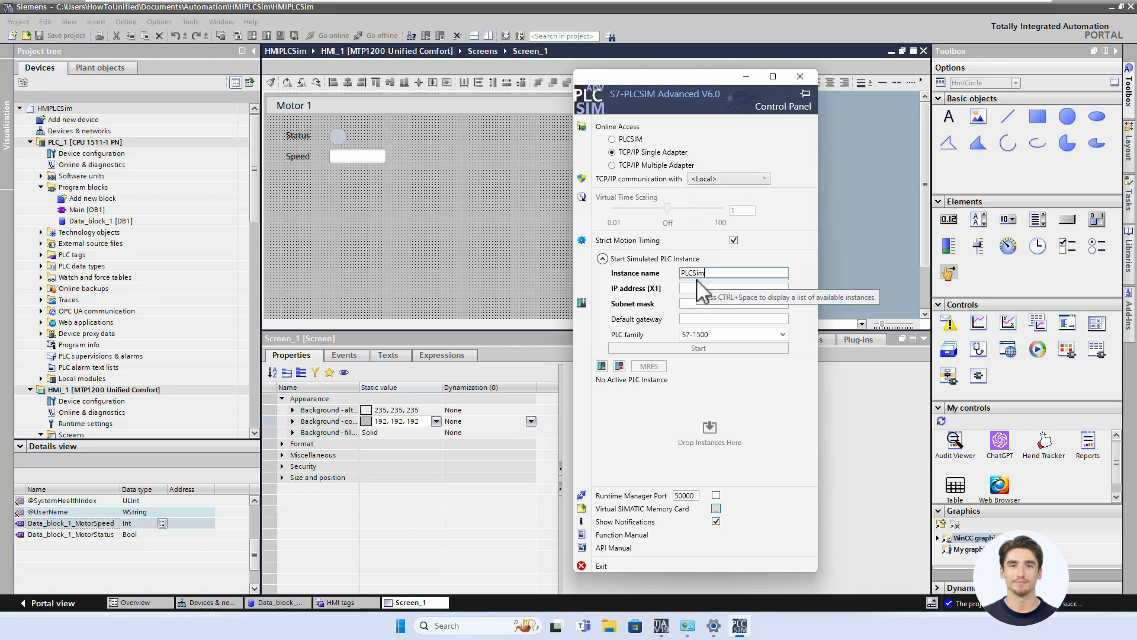
{"action": "key", "text": "Return"}
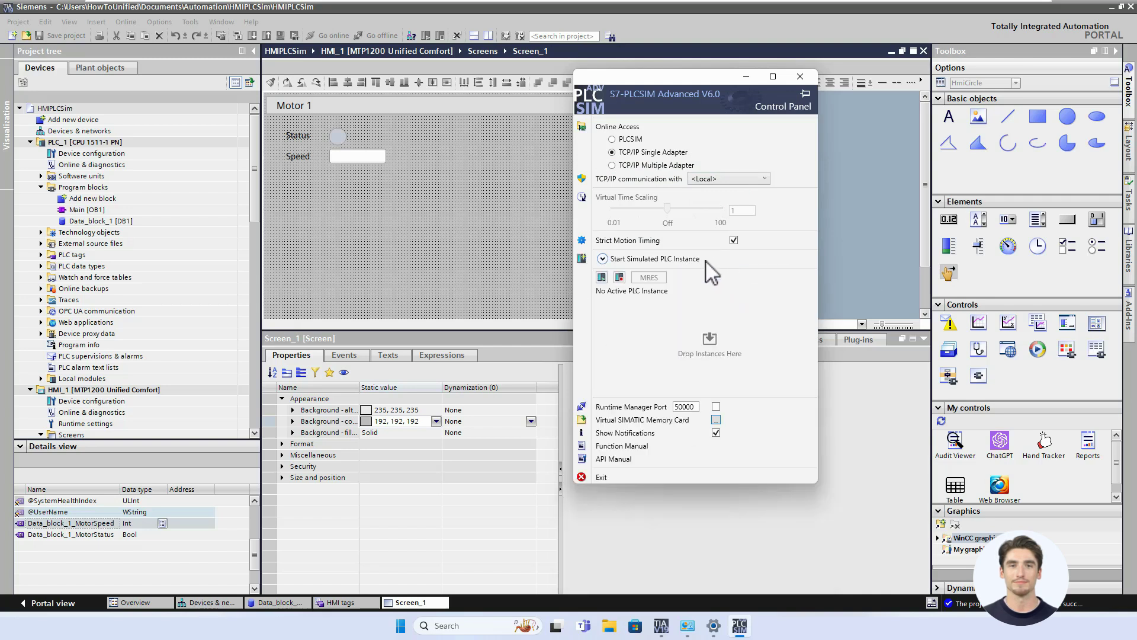
{"action": "left_click", "coordinate": [705, 261]}
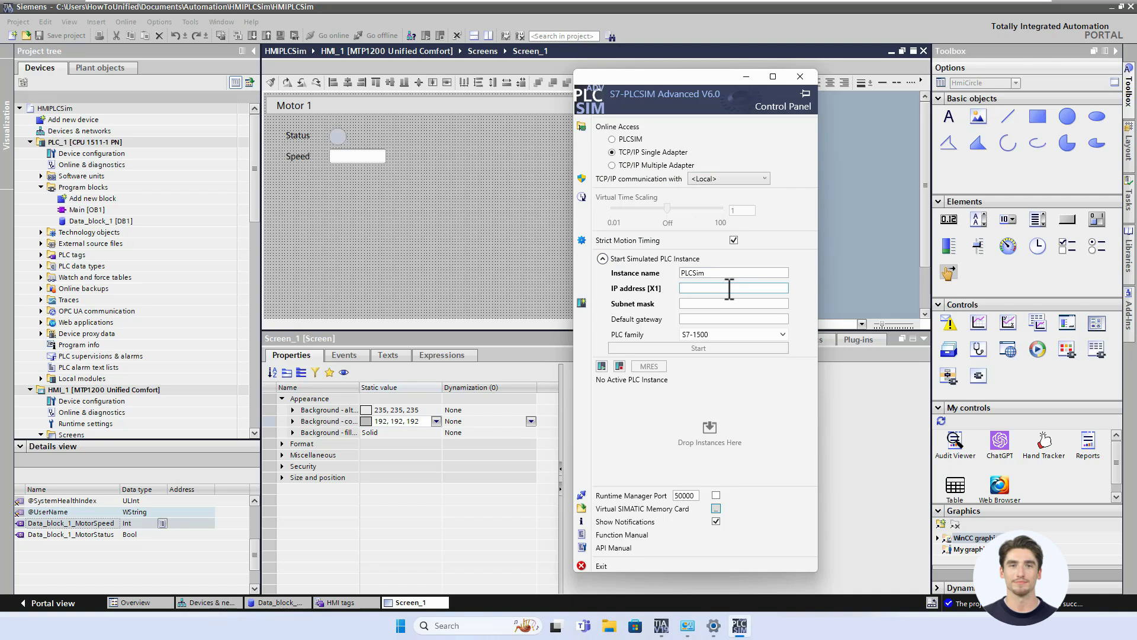
{"action": "type", "text": "192.168"}
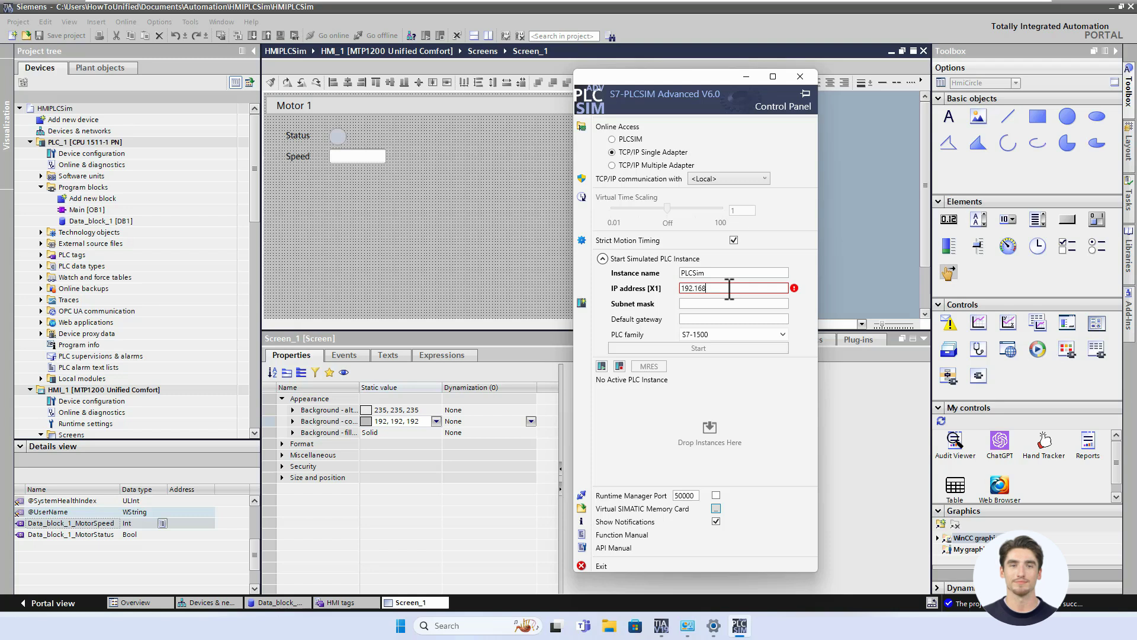
{"action": "type", "text": ".0.1"}
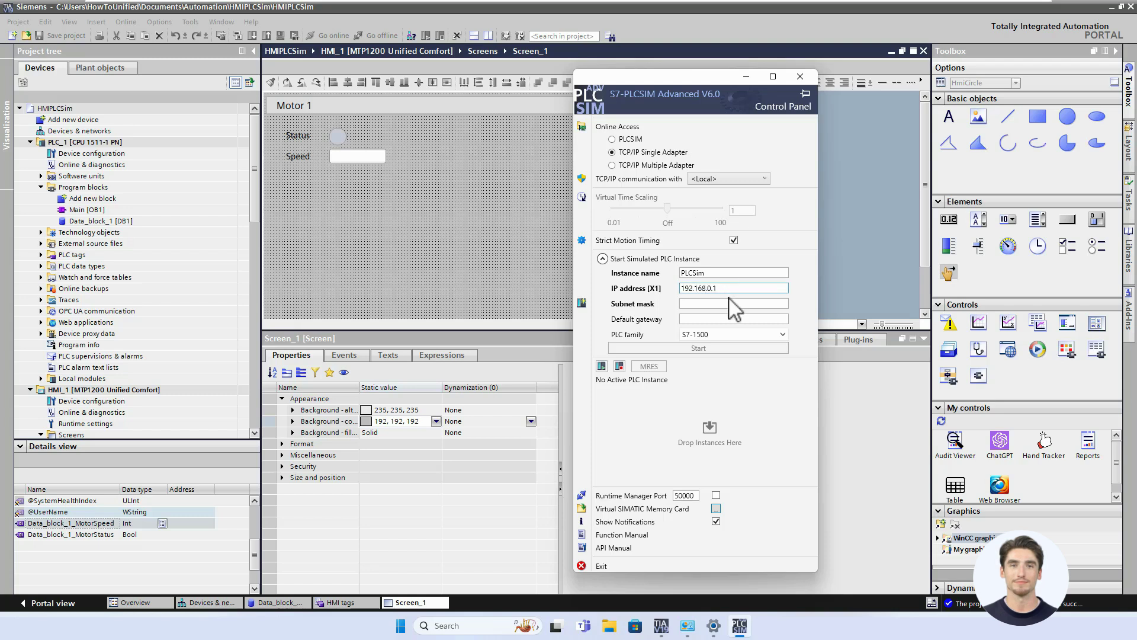
- Set the subnet mask of the simulated PLC instance to 255.255.255.0
{"action": "left_click", "coordinate": [734, 300]}
{"action": "type", "text": "255"}
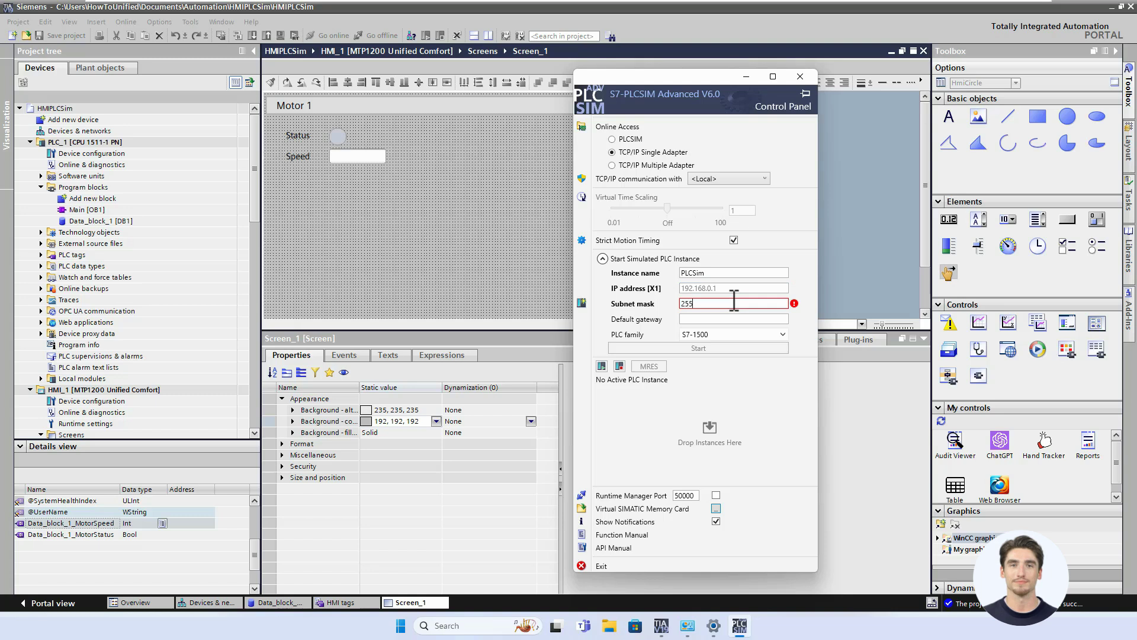
{"action": "type", "text": ".255.255.0"}
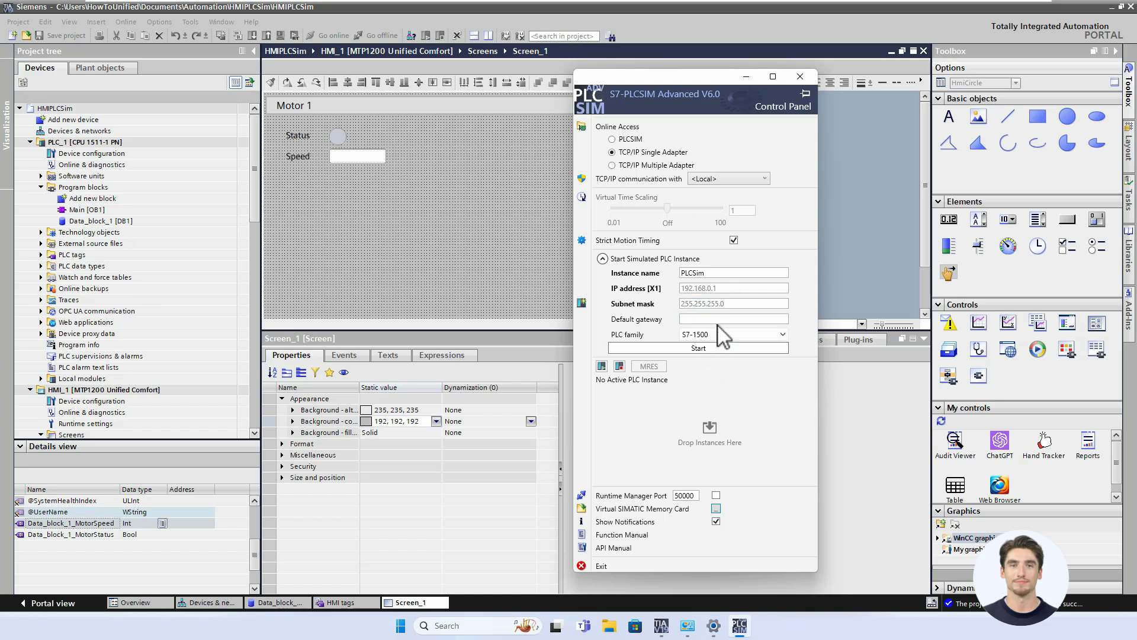
- Set the default gateway of the simulated PLC instance to 192.168.0.1 and start the instance
{"action": "left_click", "coordinate": [719, 323]}
{"action": "type", "text": "192"}
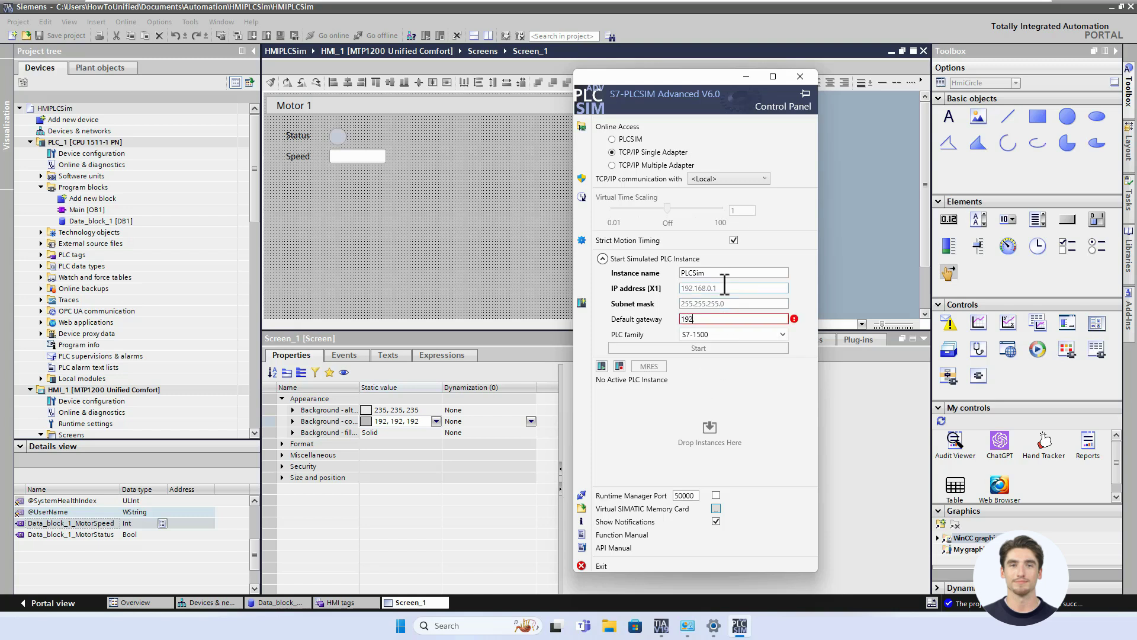
{"action": "type", "text": ".168.0.0"}
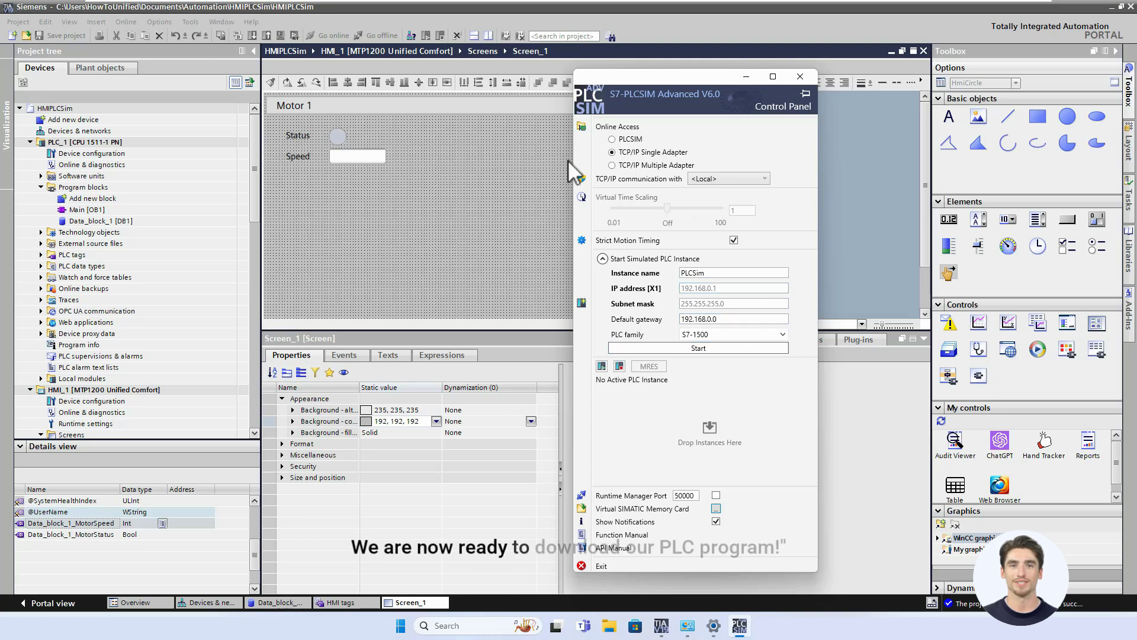
{"action": "key", "text": "BackSpace"}
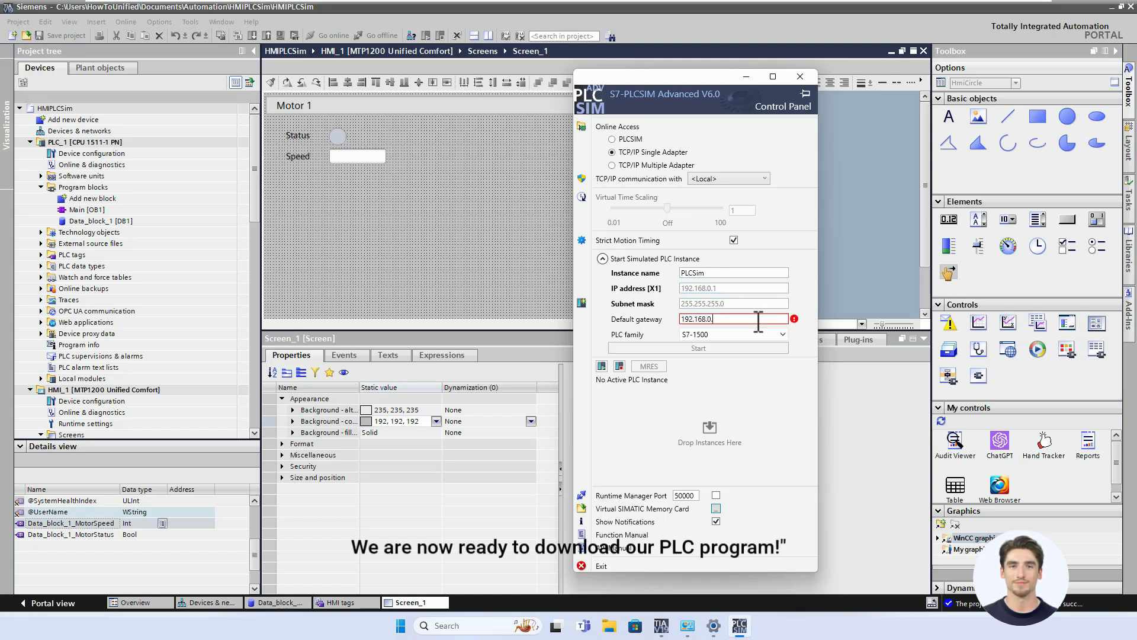
{"action": "type", "text": "1"}
{"action": "left_click", "coordinate": [733, 351]}
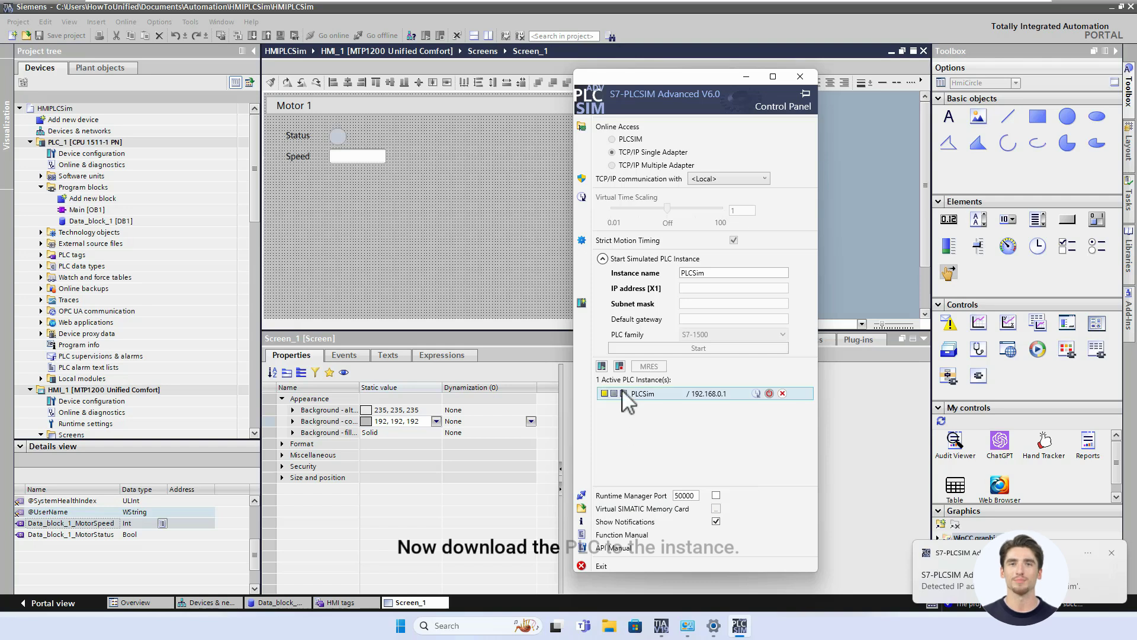
- Start a download of PLC_1 in TIA Portal through the Siemens PLCSIM Virtual Ethernet Adapter, connected directly at slot '1 X1'
{"action": "left_click", "coordinate": [80, 144]}
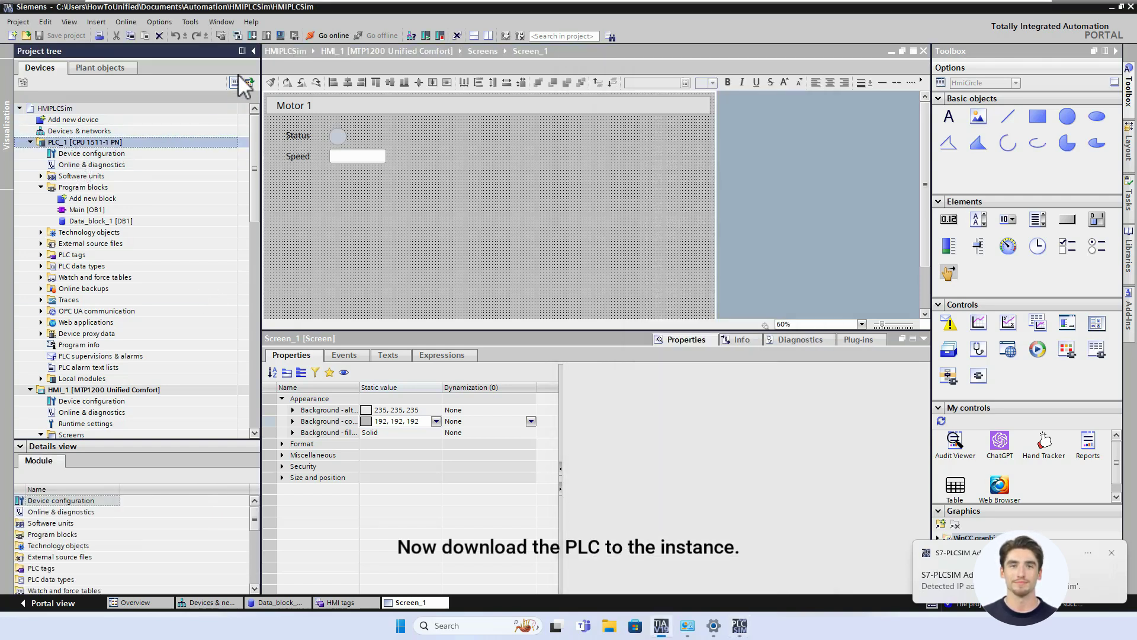
{"action": "left_click", "coordinate": [251, 36]}
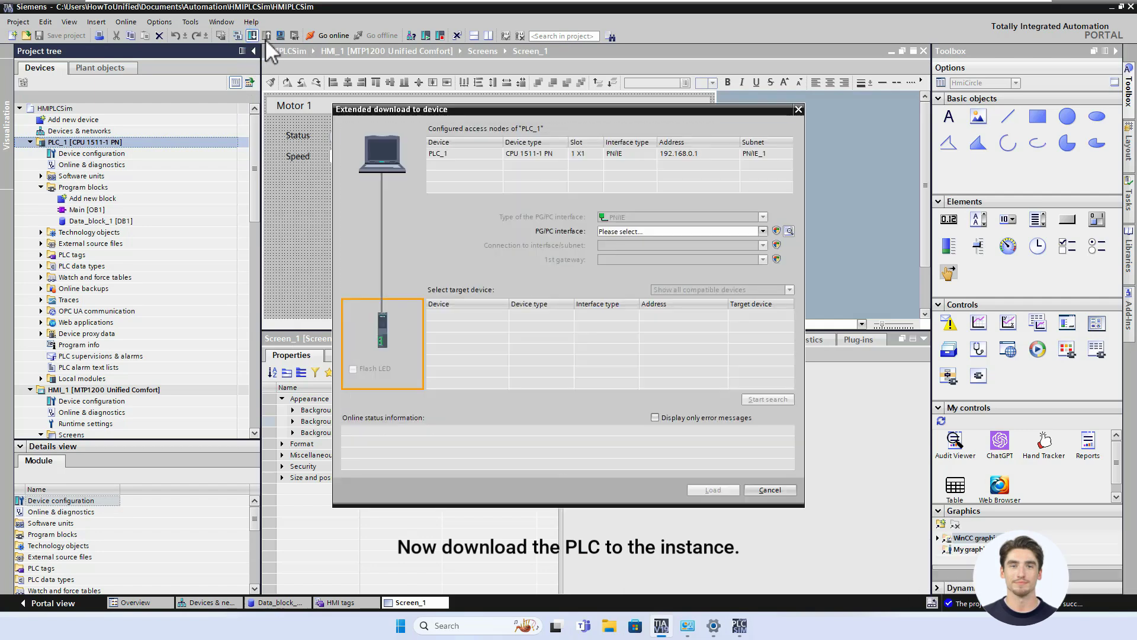
{"action": "left_click", "coordinate": [763, 231]}
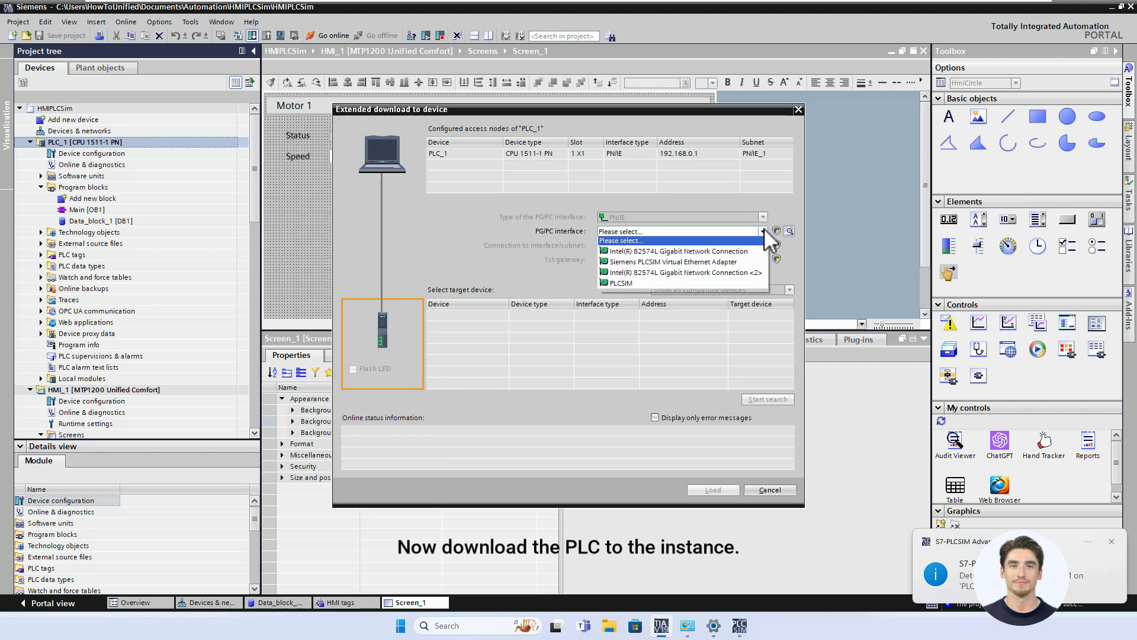
{"action": "left_click", "coordinate": [749, 264]}
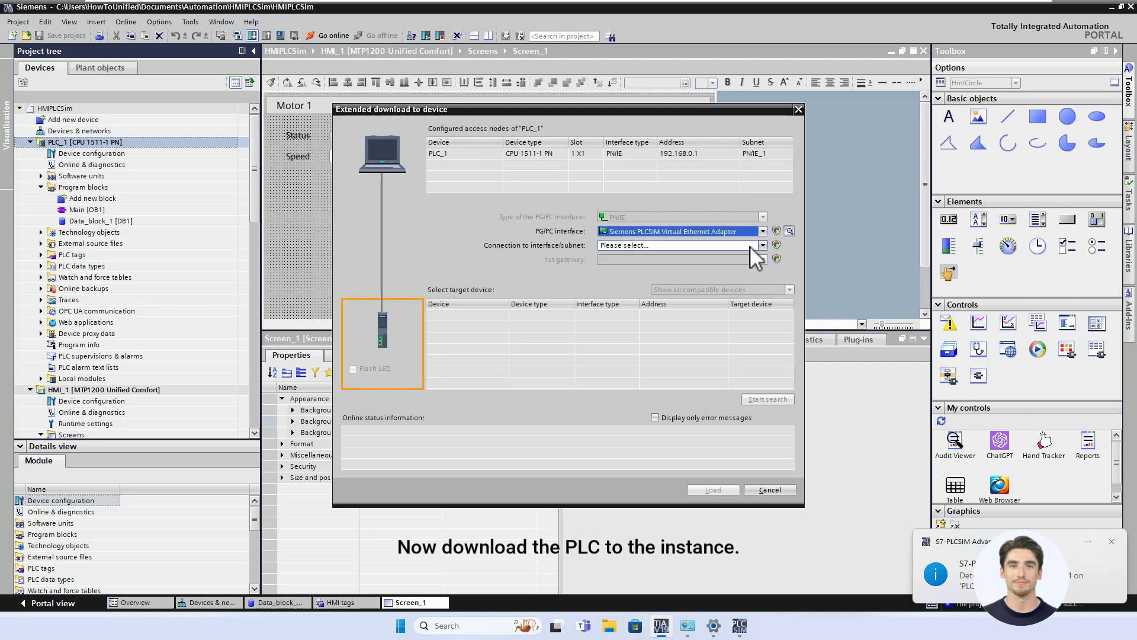
{"action": "left_click", "coordinate": [751, 246]}
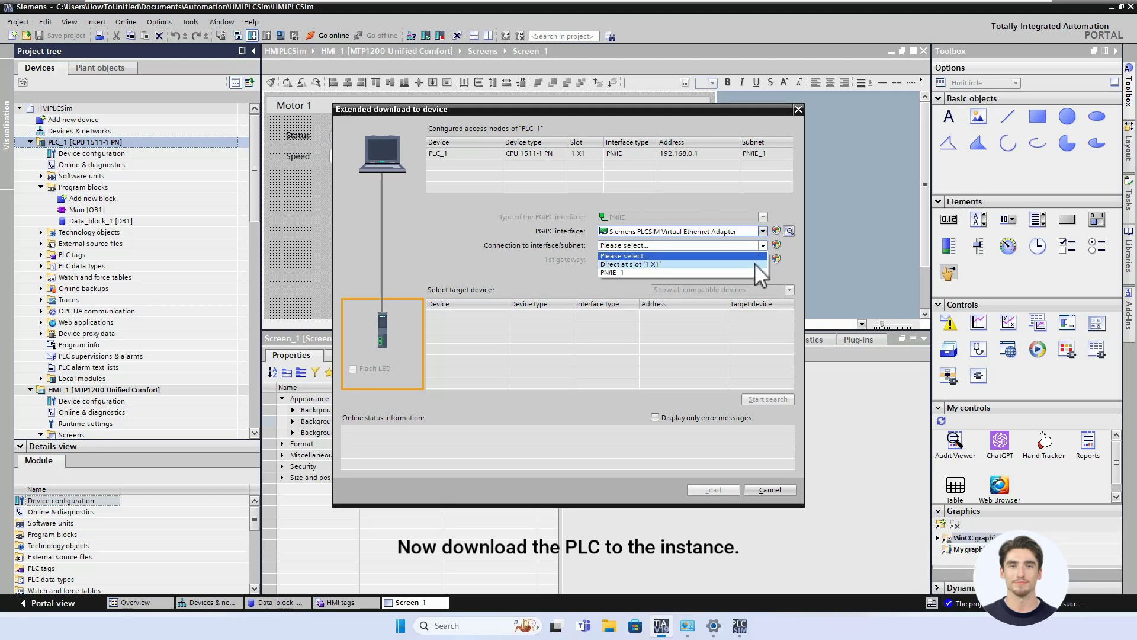
{"action": "left_click", "coordinate": [754, 265]}
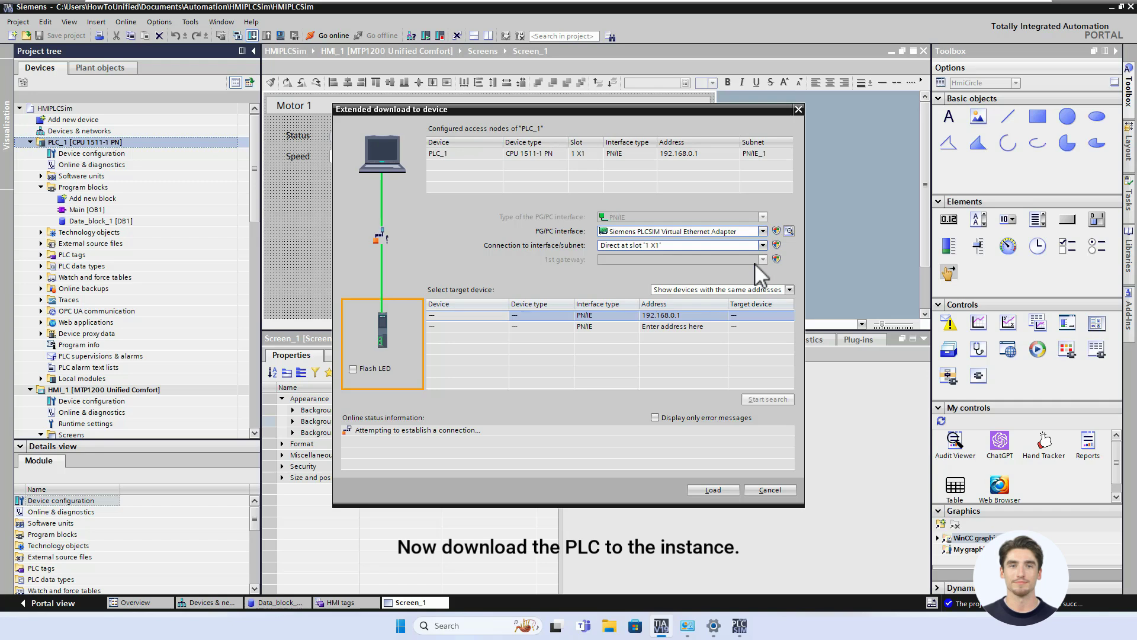
- Select the target device with address 192.168.0.1 among the devices with the same addresses and load PLC_1 to it
{"action": "left_click", "coordinate": [791, 290]}
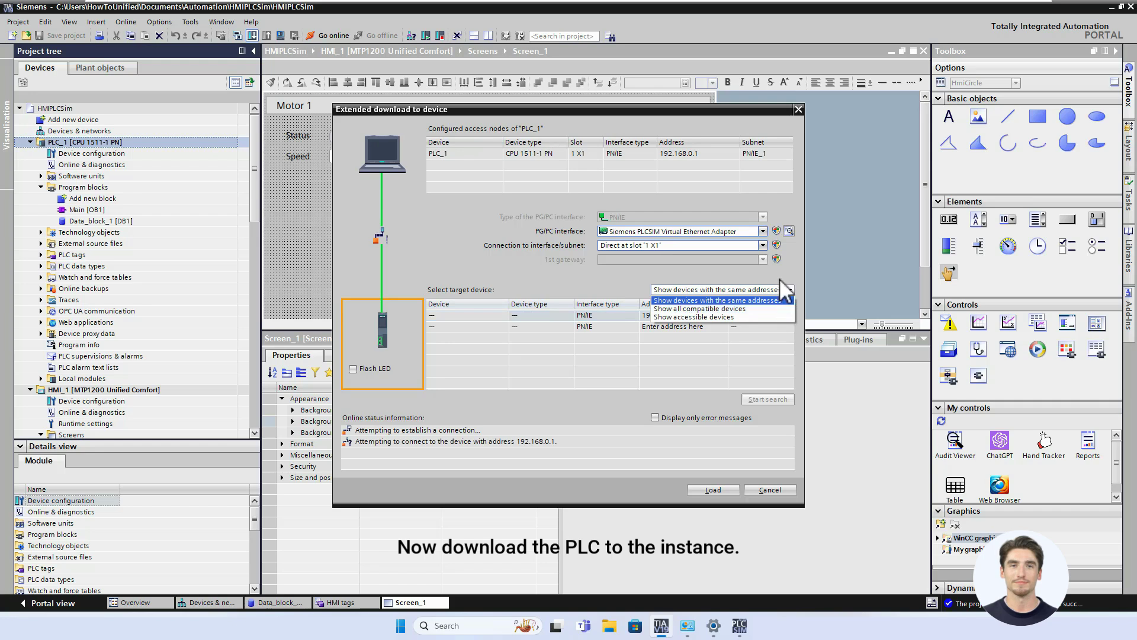
{"action": "left_click", "coordinate": [780, 274]}
{"action": "left_click", "coordinate": [660, 314]}
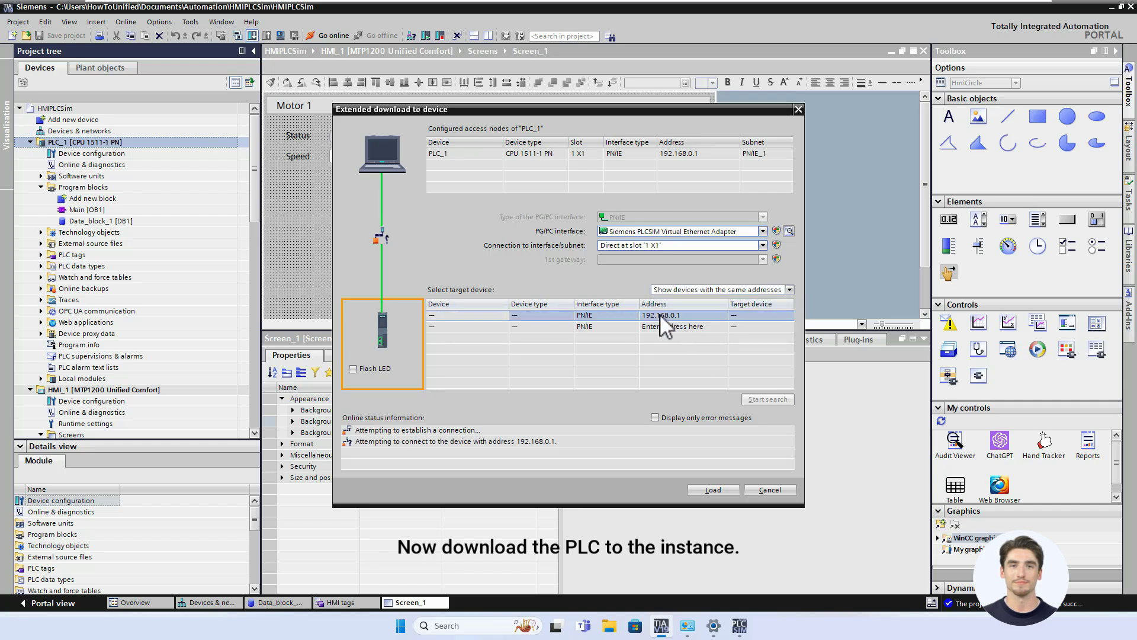
{"action": "left_click", "coordinate": [723, 492]}
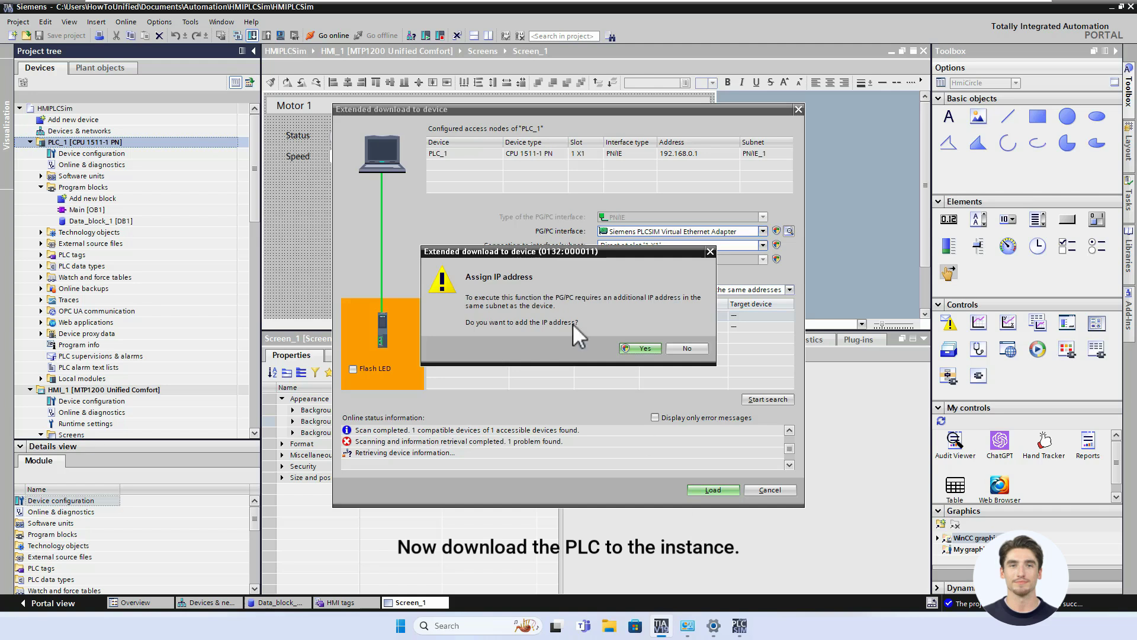
- Accept the additional IP address, connect to PLC_1 as a trusted device, and save the PG/PC interface settings as default
{"action": "left_click", "coordinate": [641, 348]}
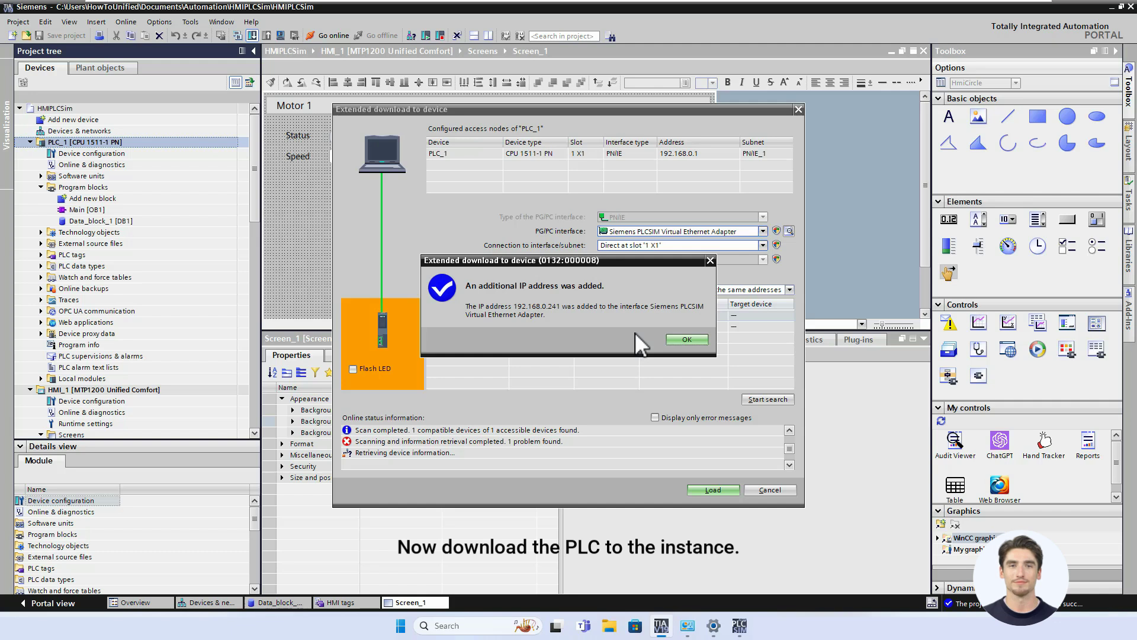
{"action": "left_click", "coordinate": [686, 341]}
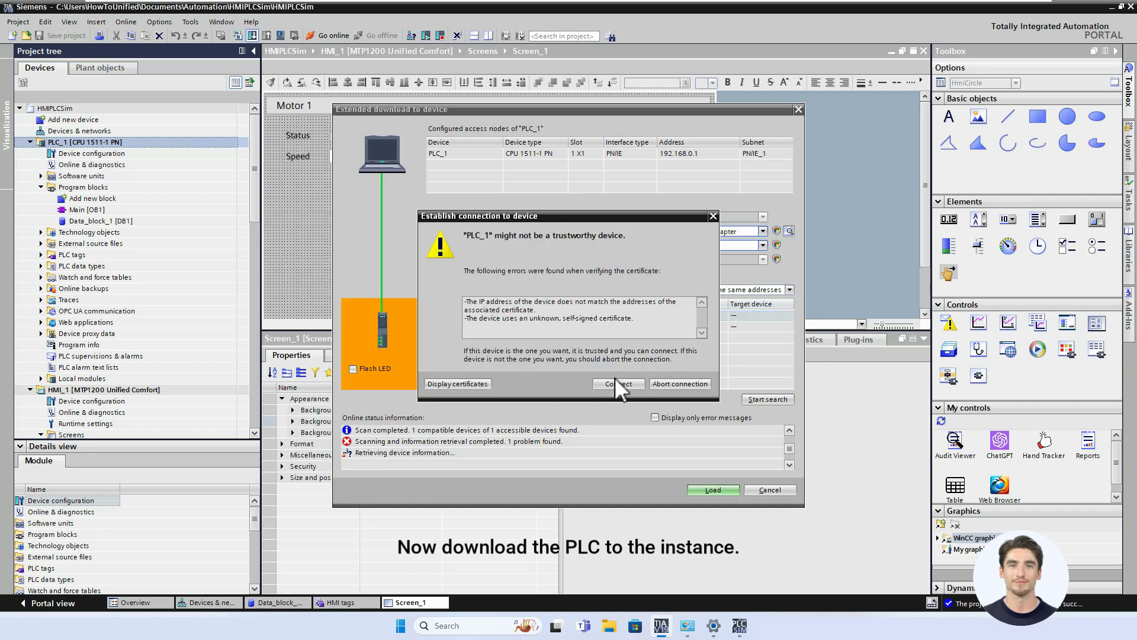
{"action": "left_click", "coordinate": [618, 383]}
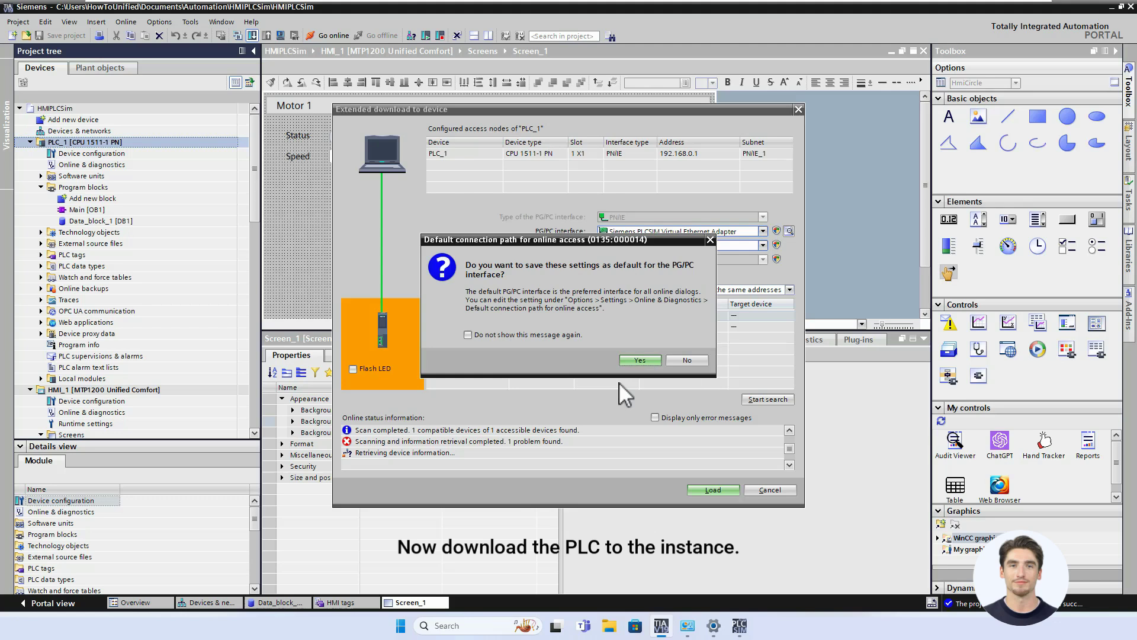
{"action": "left_click", "coordinate": [640, 360]}
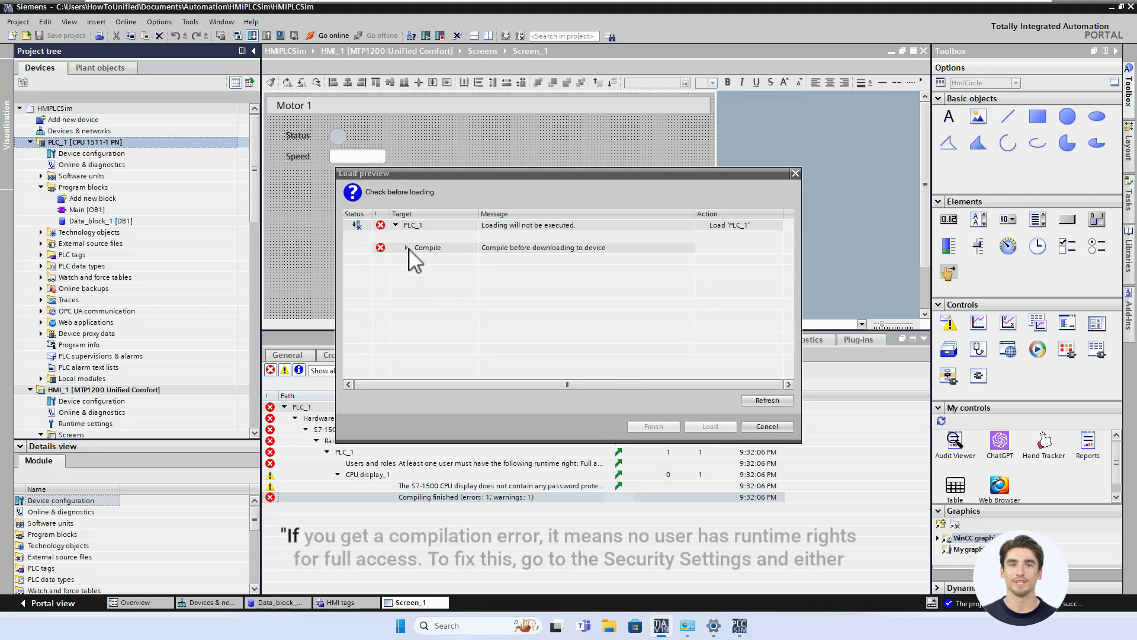
- Check the compile details in the load preview, cancel loading, and go to the source of the users and roles error
{"action": "left_click", "coordinate": [407, 249]}
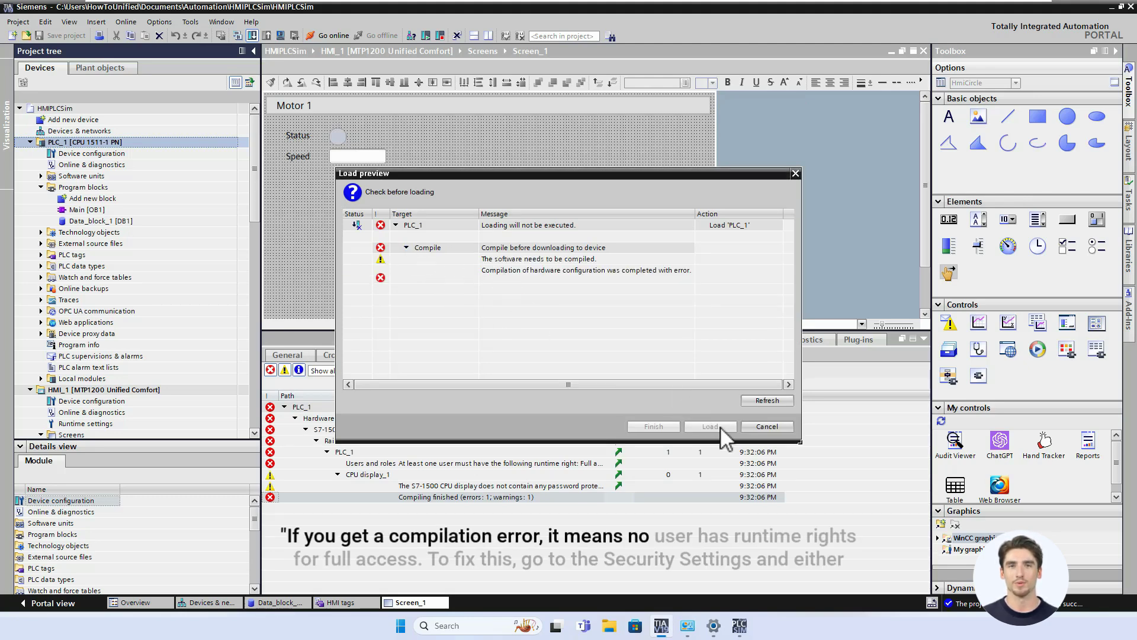
{"action": "left_click", "coordinate": [764, 428]}
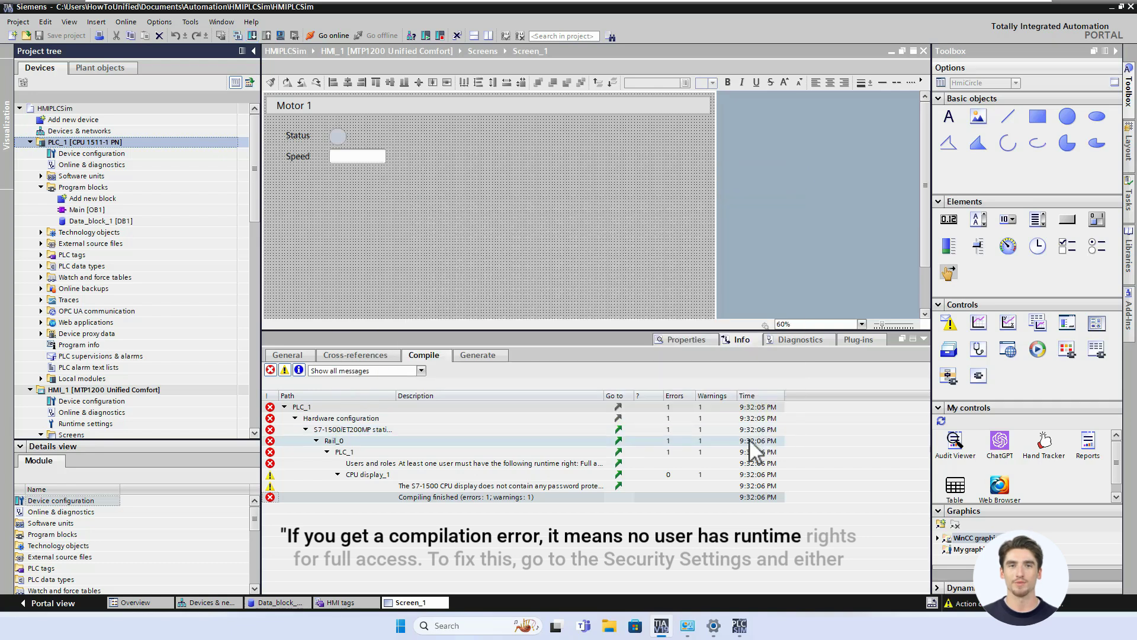
{"action": "left_click", "coordinate": [619, 464]}
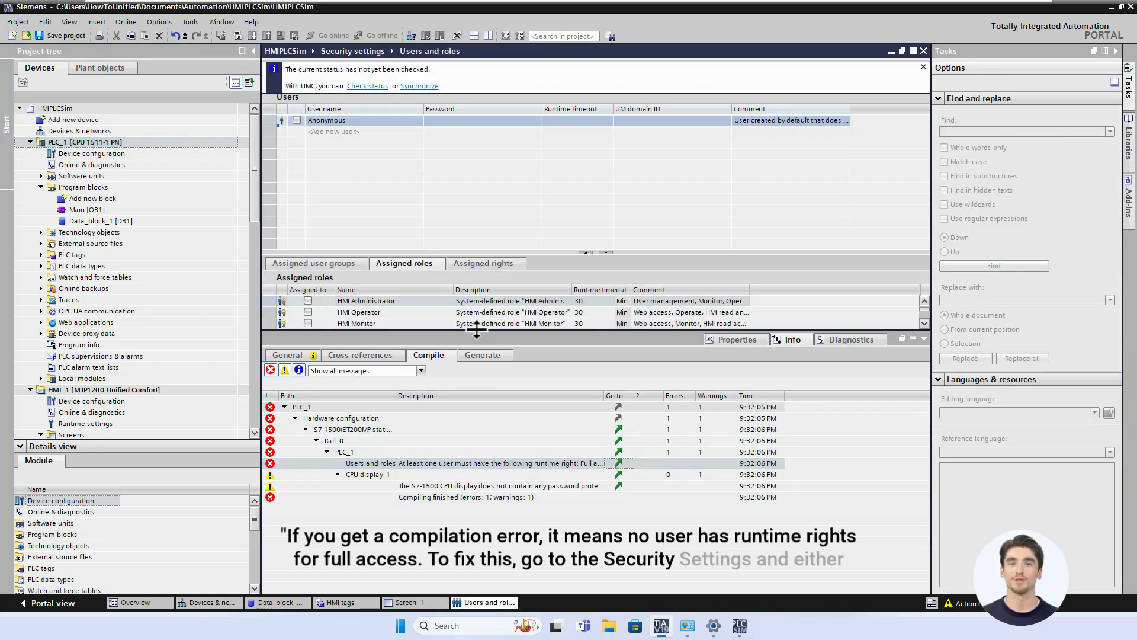
- Enlarge the assigned roles area, assign the HMI Administrator role to the Anonymous user, and dismiss the UMC status notice
{"action": "left_click_drag", "start_coordinate": [407, 330], "coordinate": [407, 407]}
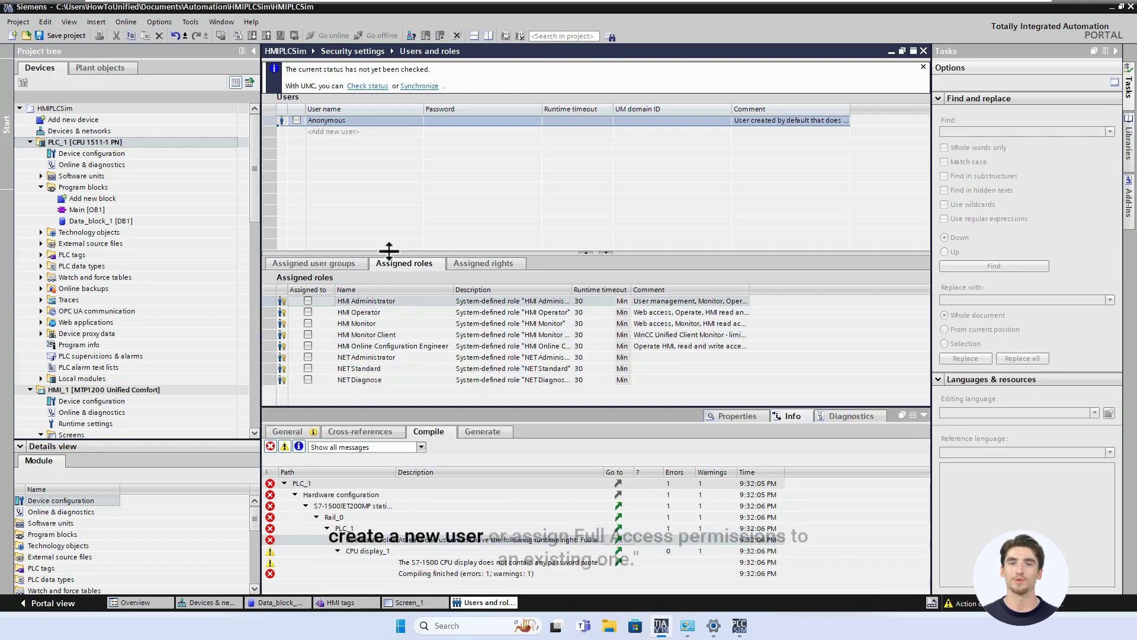
{"action": "left_click_drag", "start_coordinate": [391, 252], "coordinate": [397, 197]}
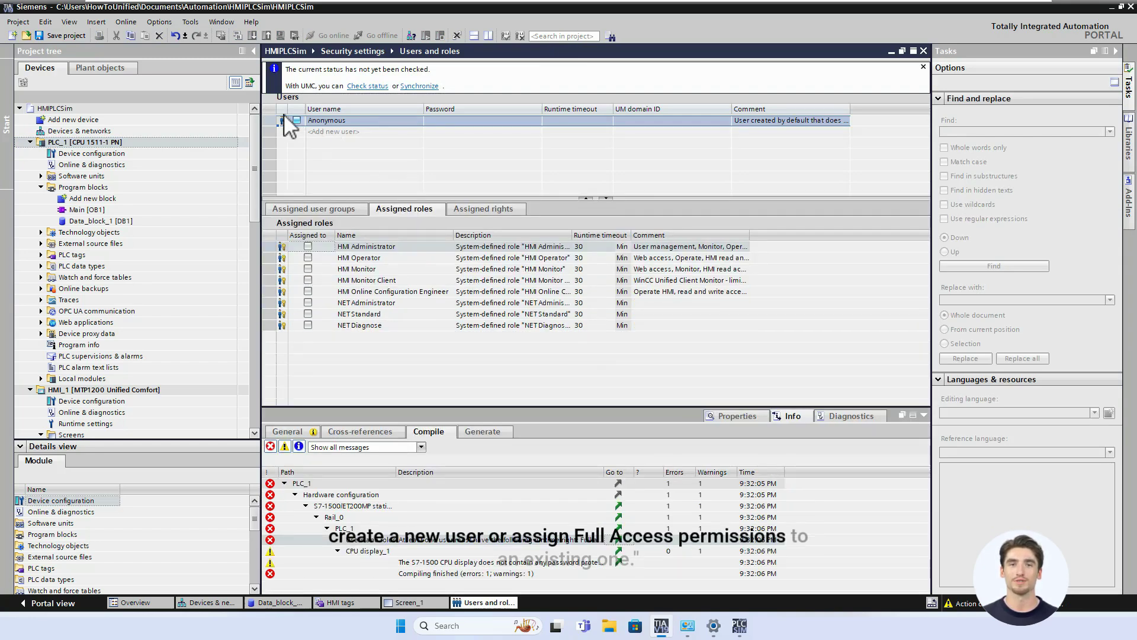
{"action": "left_click", "coordinate": [309, 246]}
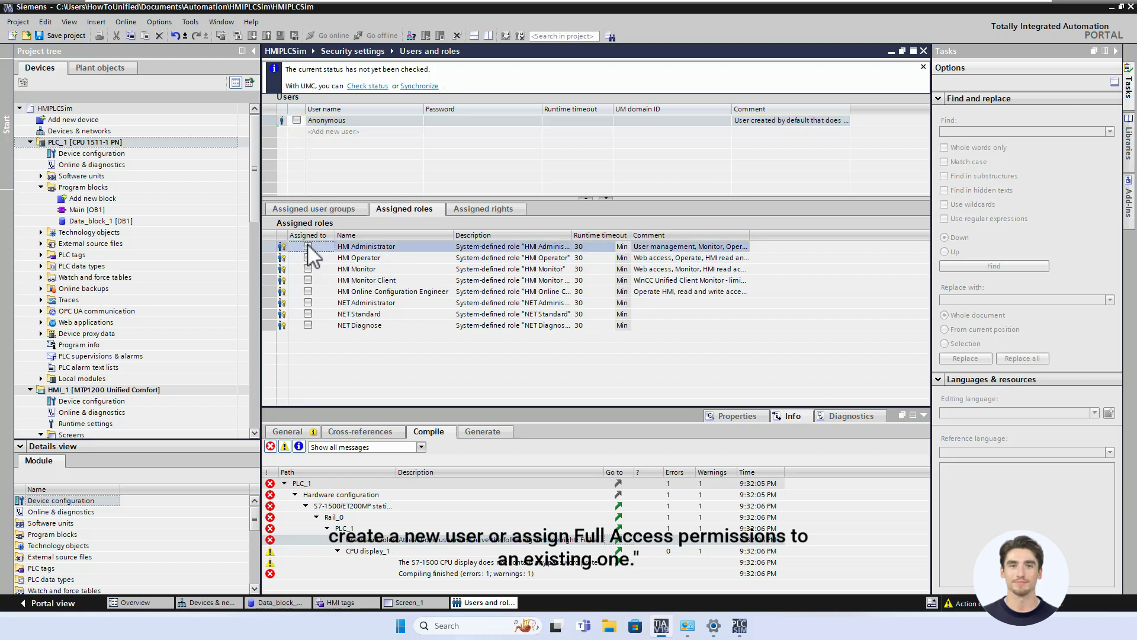
{"action": "left_click", "coordinate": [308, 246]}
{"action": "left_click", "coordinate": [923, 67]}
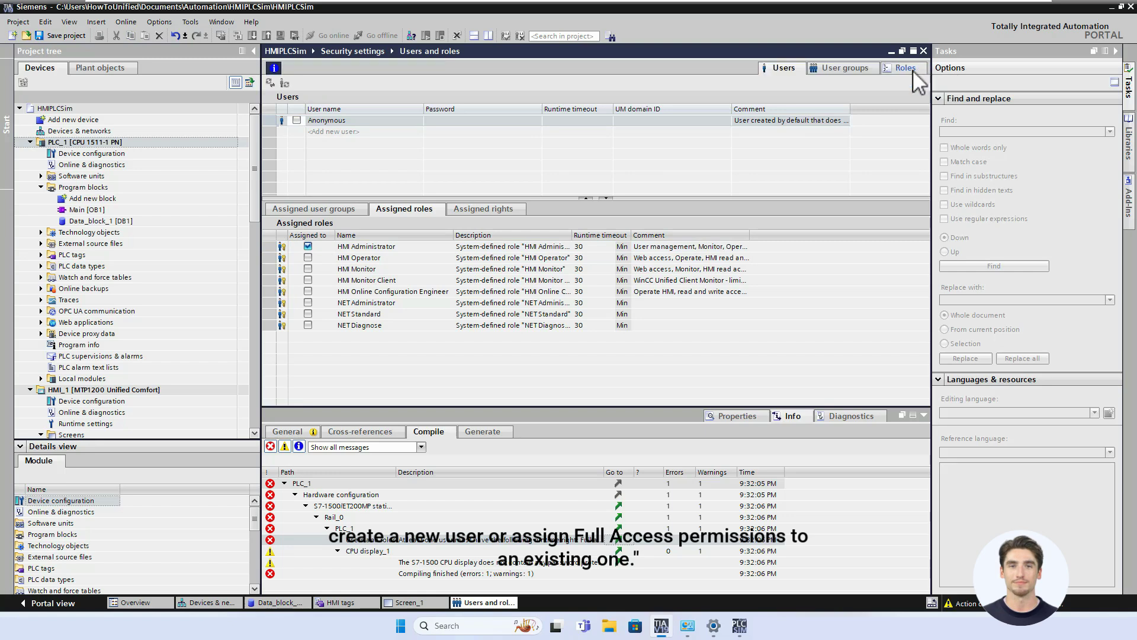
- Add a user-defined role named RoleFullAccess to the project's roles
{"action": "left_click", "coordinate": [906, 67]}
{"action": "left_click", "coordinate": [386, 211]}
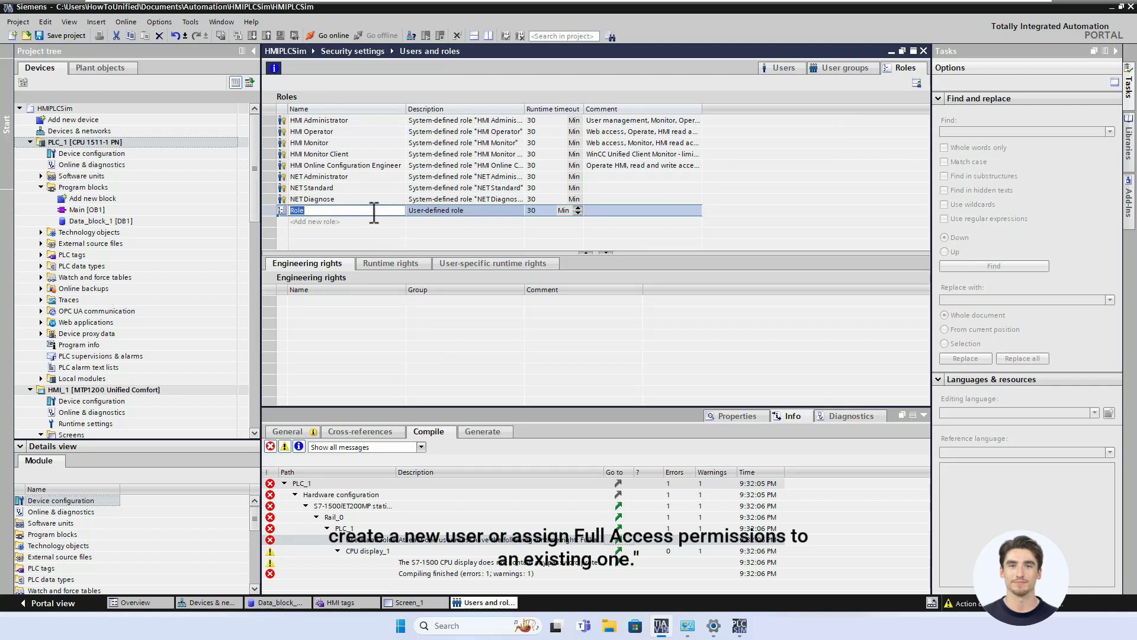
{"action": "left_click", "coordinate": [374, 212]}
{"action": "type", "text": "F"}
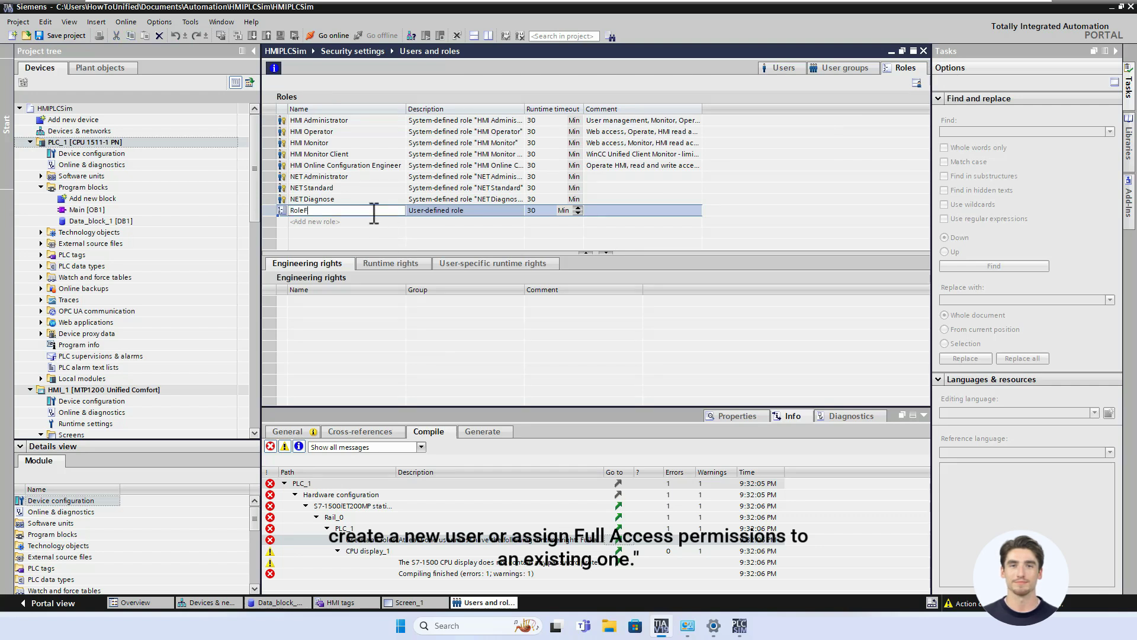
{"action": "type", "text": "ullAc"}
{"action": "key", "text": "BackSpace"}
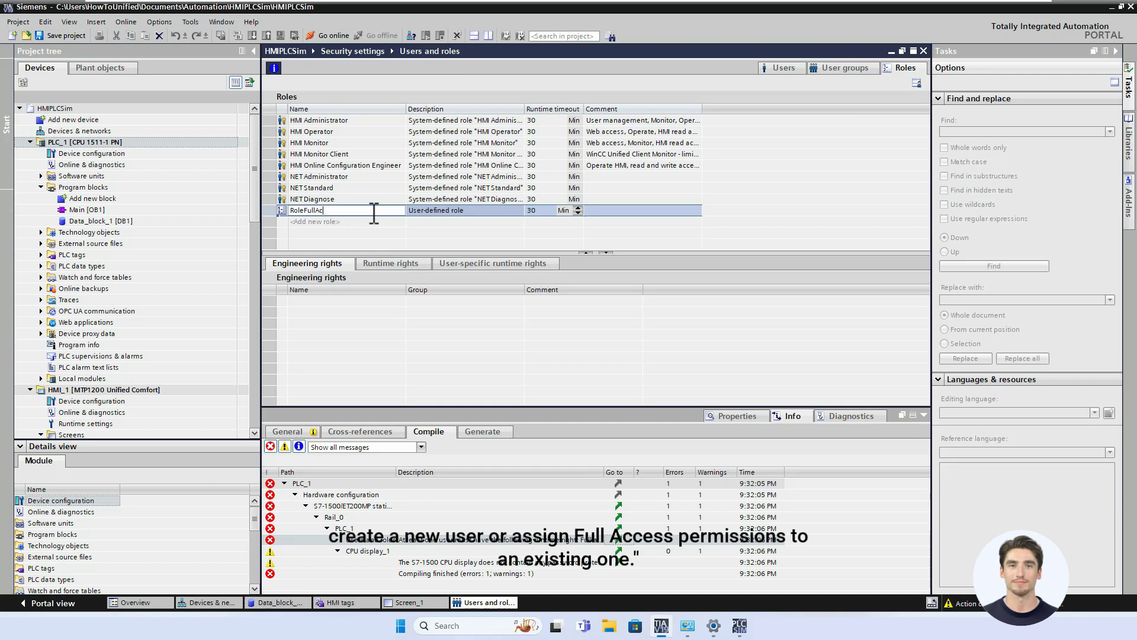
{"action": "type", "text": "cess"}
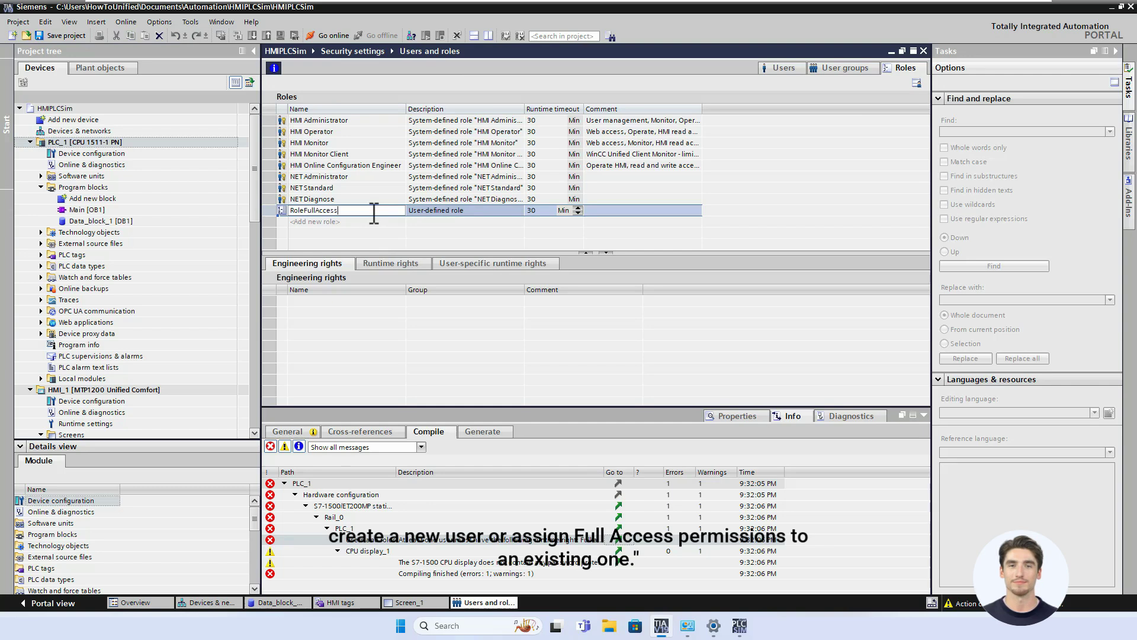
- Grant the RoleFullAccess role the Full access and HMI access runtime function rights for PLC_1
{"action": "left_click", "coordinate": [407, 265]}
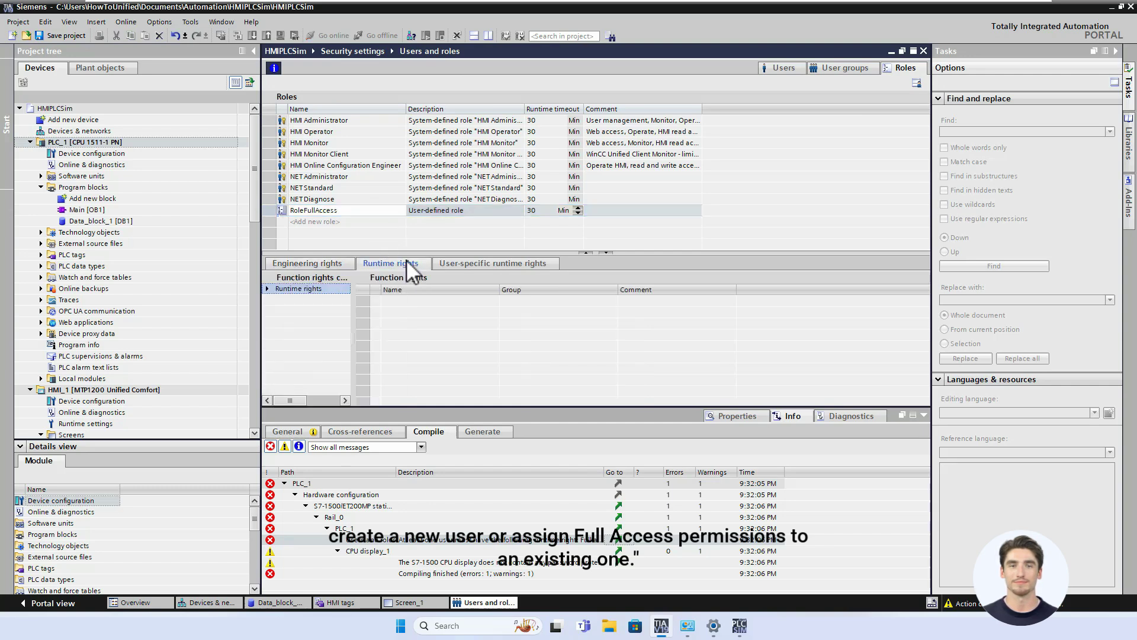
{"action": "left_click", "coordinate": [268, 288]}
{"action": "left_click", "coordinate": [456, 265]}
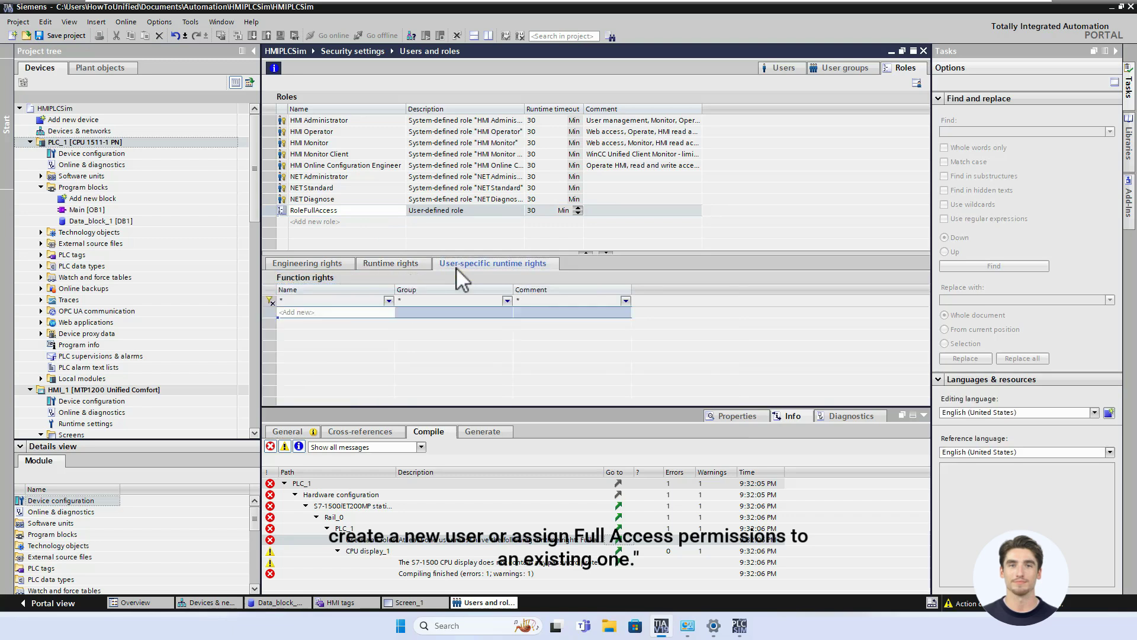
{"action": "left_click", "coordinate": [405, 265]}
{"action": "double_click", "coordinate": [314, 300]}
{"action": "left_click", "coordinate": [278, 322]}
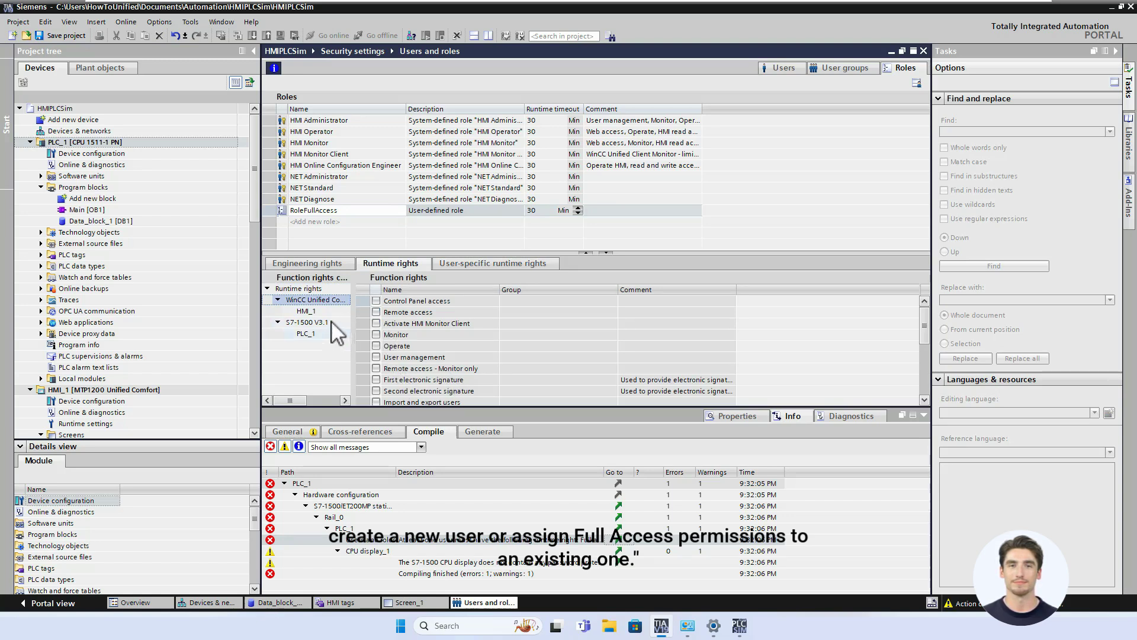
{"action": "left_click", "coordinate": [308, 311]}
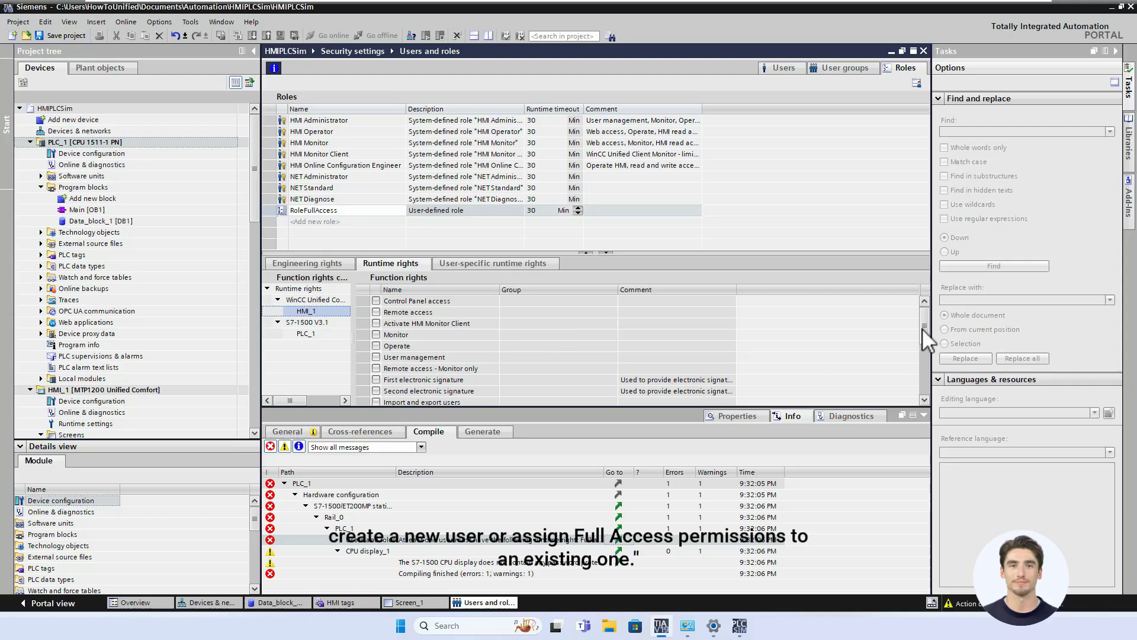
{"action": "left_click_drag", "start_coordinate": [922, 328], "coordinate": [751, 348]}
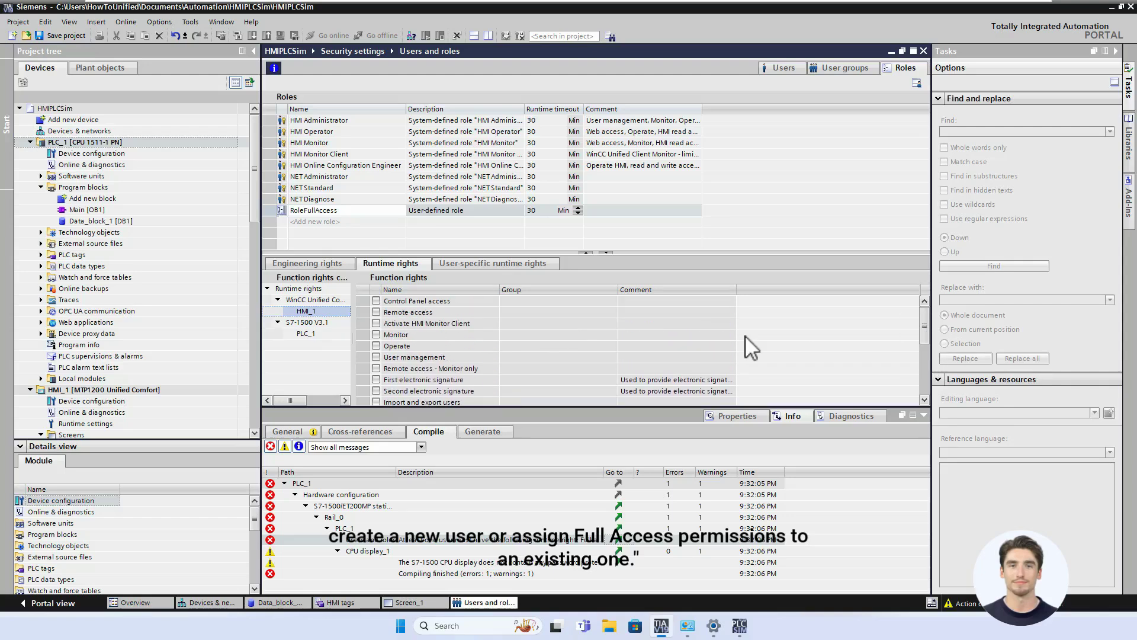
{"action": "left_click", "coordinate": [340, 333]}
{"action": "left_click", "coordinate": [376, 324]}
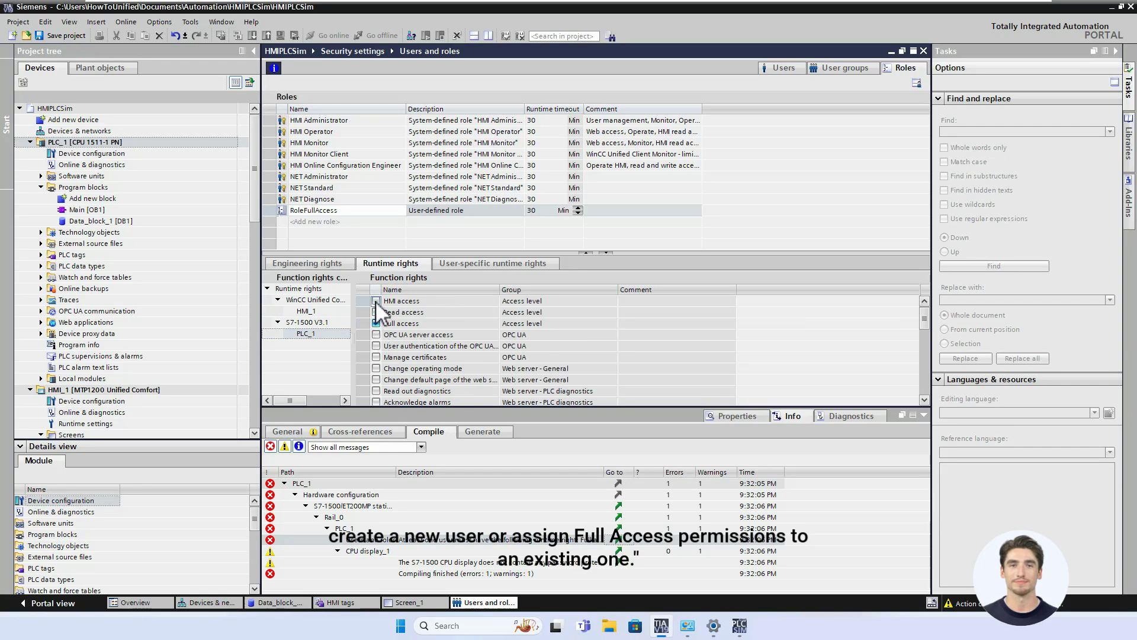
{"action": "left_click", "coordinate": [376, 301]}
- Assign RoleFullAccess to the Anonymous user, activate that user, and accept the security note
{"action": "left_click", "coordinate": [793, 69]}
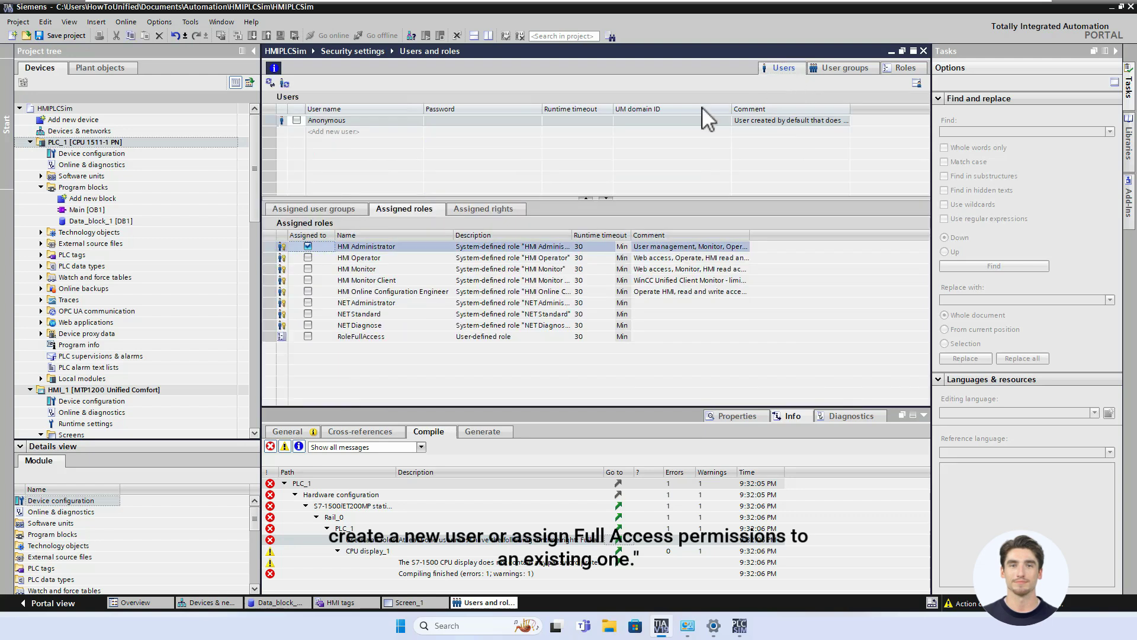
{"action": "left_click", "coordinate": [308, 336]}
{"action": "left_click", "coordinate": [297, 121]}
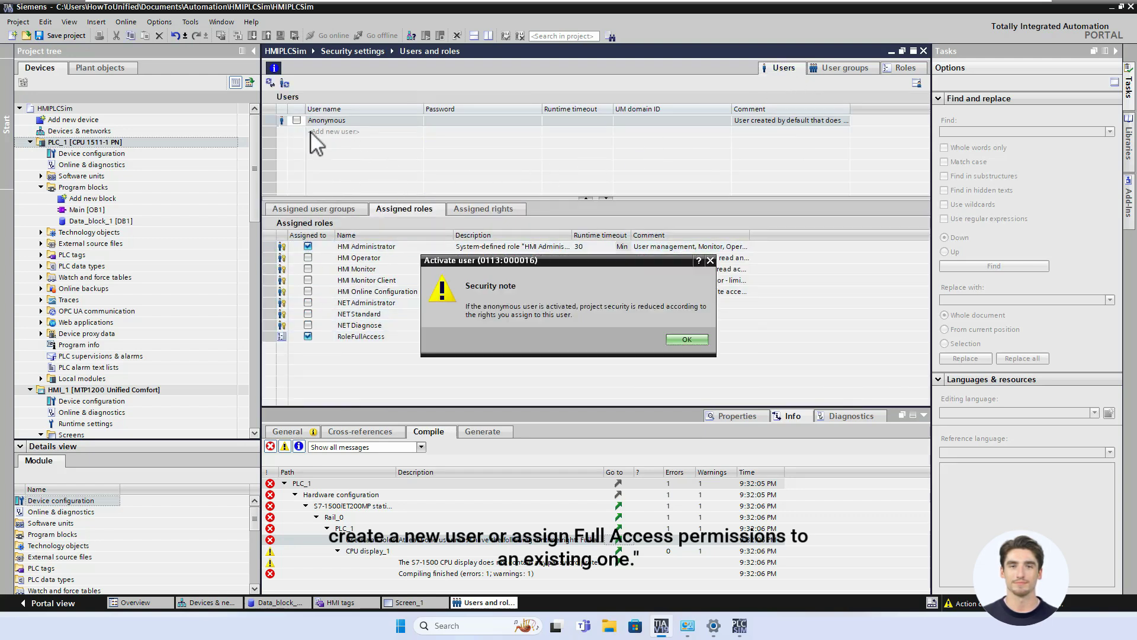
{"action": "left_click", "coordinate": [687, 340]}
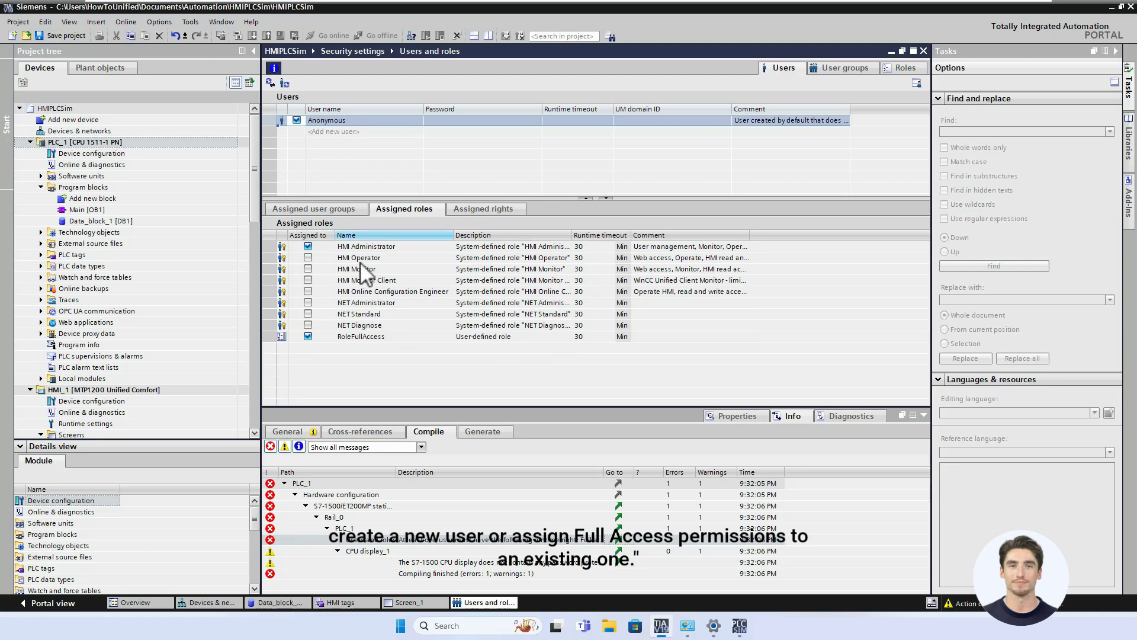
- Save the project and compile PLC_1
{"action": "left_click", "coordinate": [59, 36]}
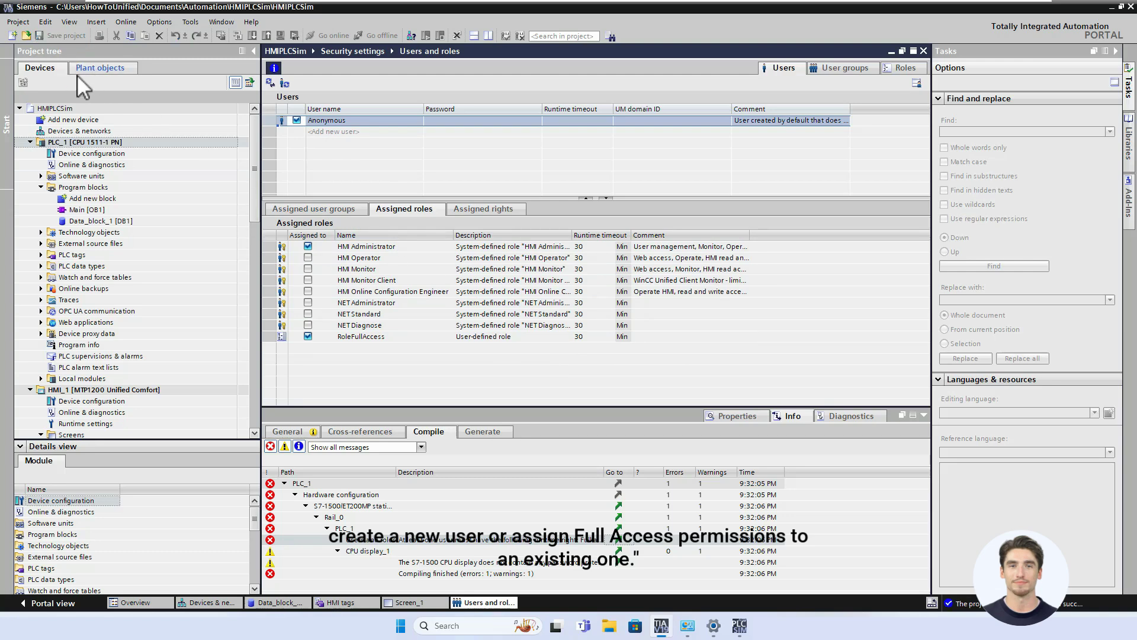
{"action": "left_click", "coordinate": [105, 143]}
{"action": "left_click", "coordinate": [238, 36]}
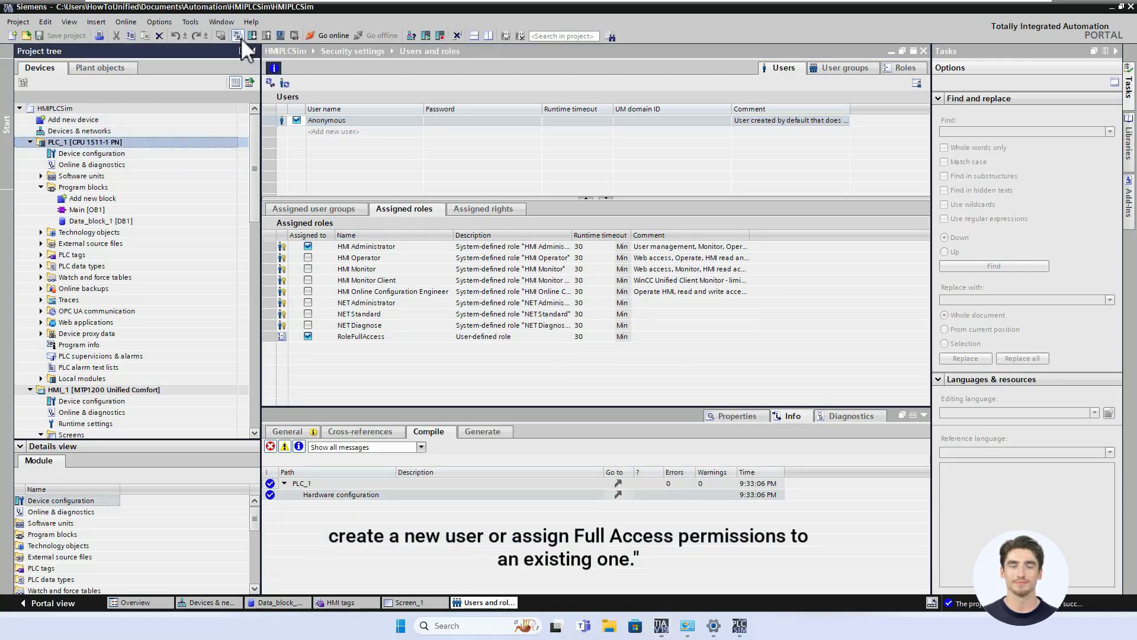
- Download PLC_1 to the simulated device, checking the actions in the load preview before loading
{"action": "left_click", "coordinate": [253, 35]}
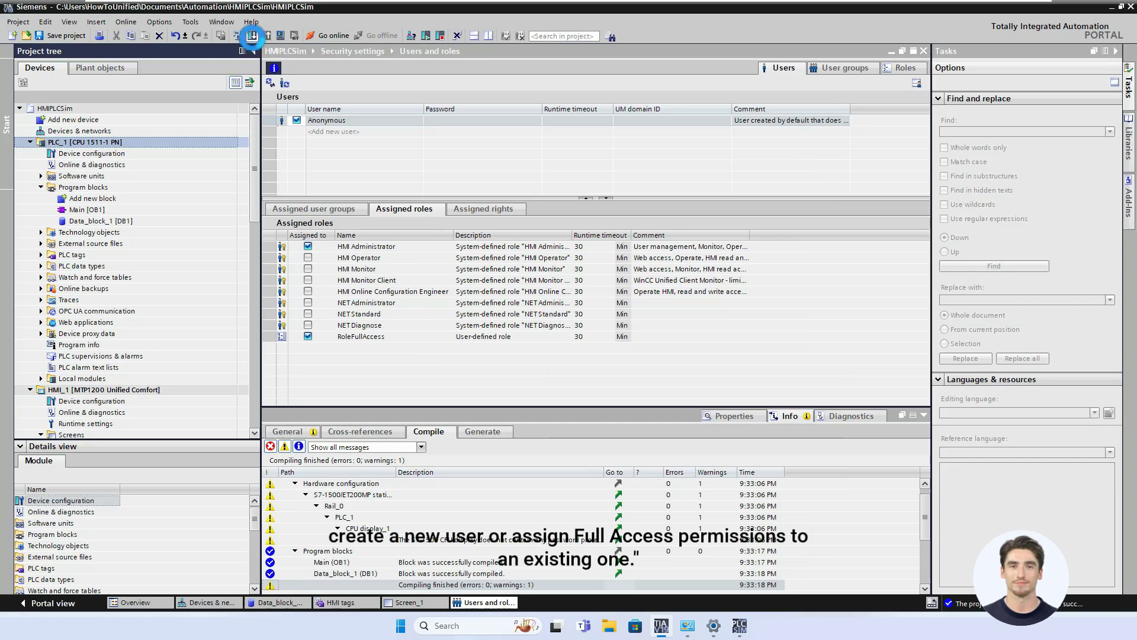
{"action": "left_click", "coordinate": [252, 36]}
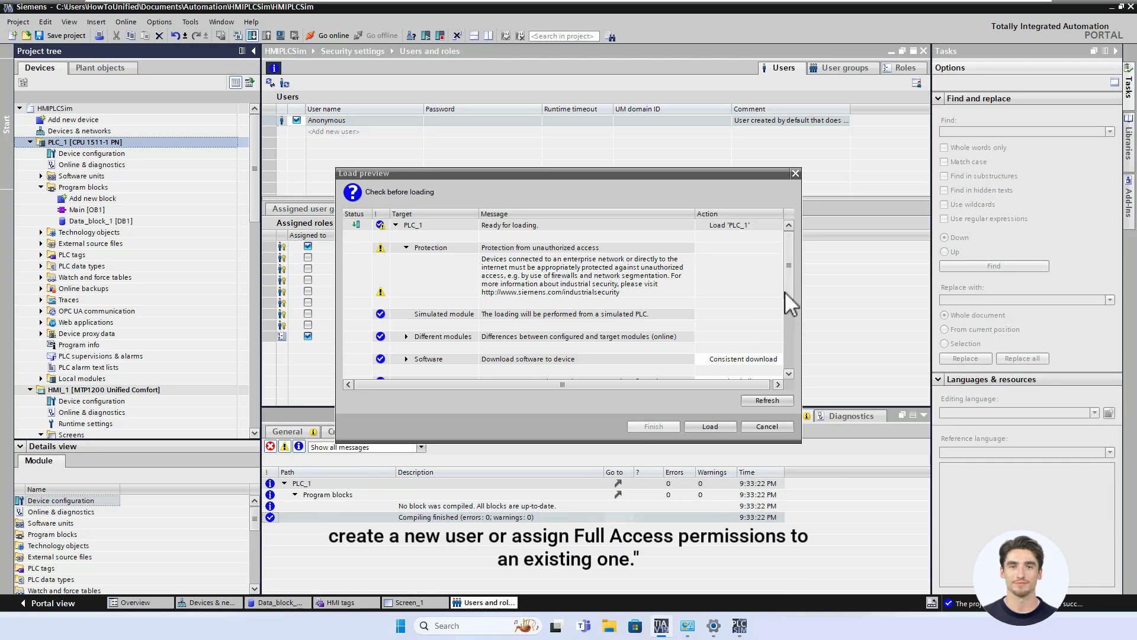
{"action": "scroll", "coordinate": [791, 291], "scroll_direction": "down", "scroll_amount": 4}
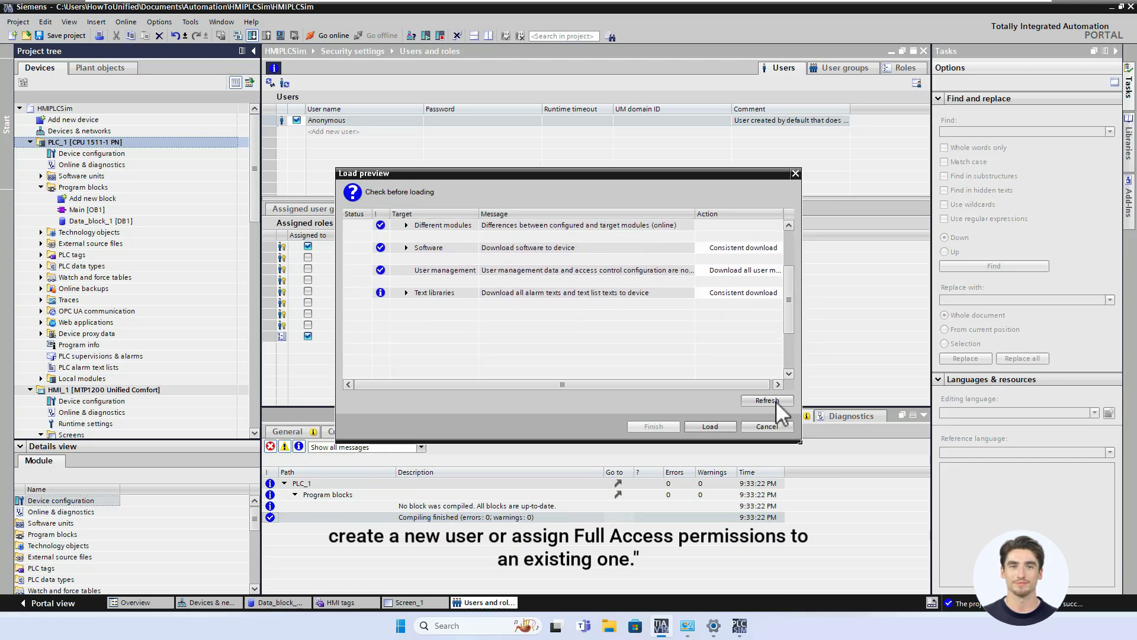
{"action": "left_click", "coordinate": [711, 427]}
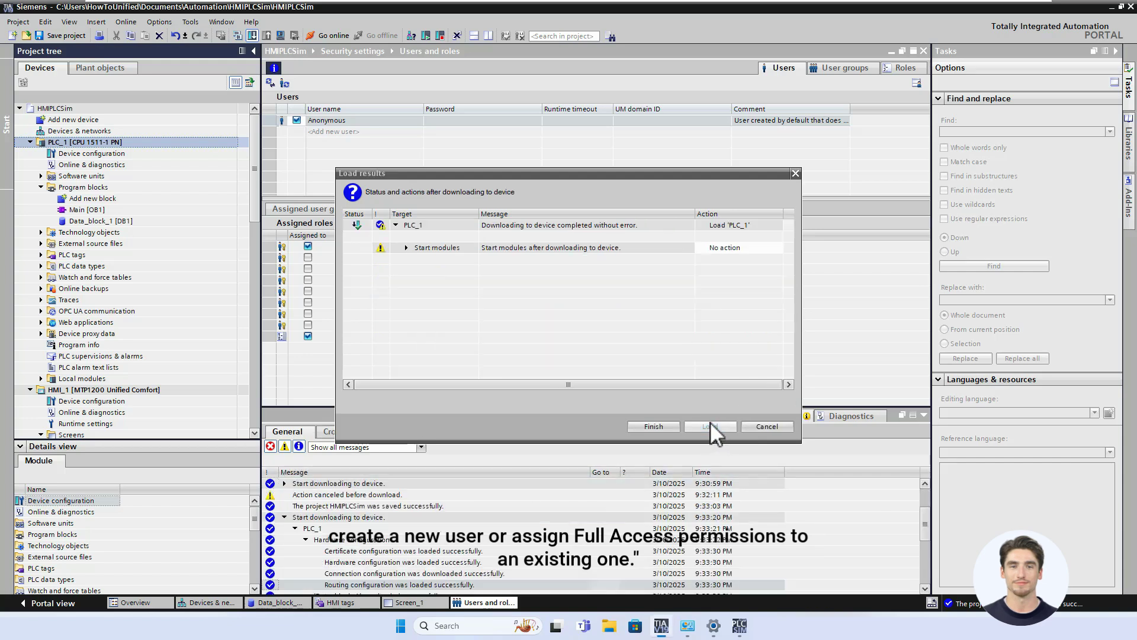
- Finish the download with the Start module action, and check the PLCSim instance's status in the S7-PLCSIM Advanced control panel
{"action": "left_click", "coordinate": [737, 248]}
{"action": "left_click", "coordinate": [738, 249]}
{"action": "left_click", "coordinate": [741, 266]}
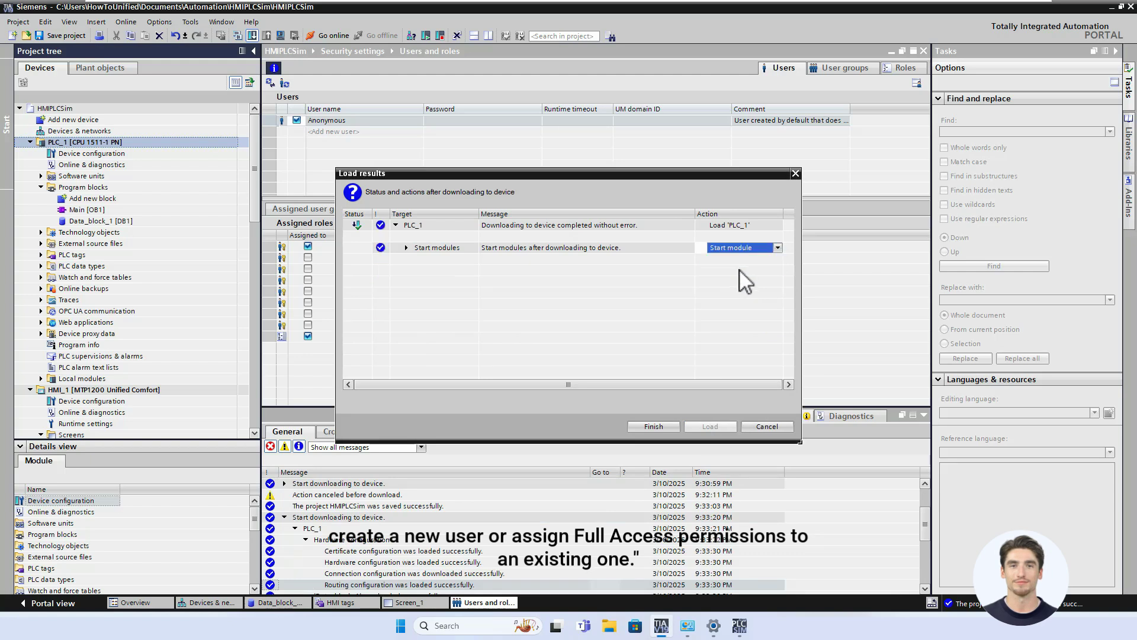
{"action": "left_click", "coordinate": [679, 427]}
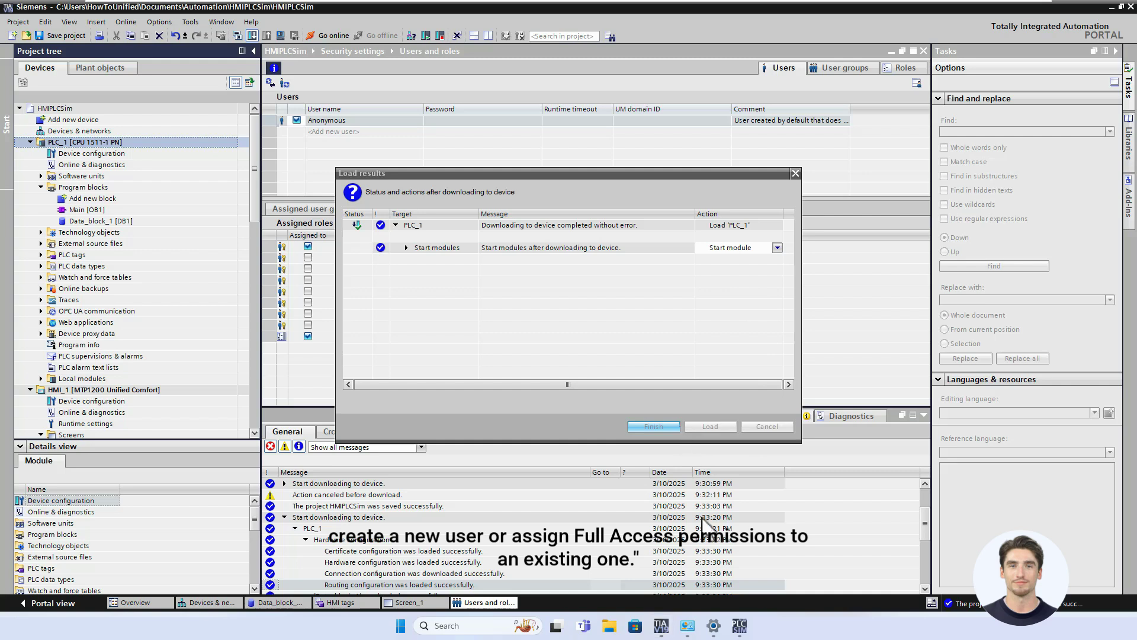
{"action": "left_click", "coordinate": [740, 627]}
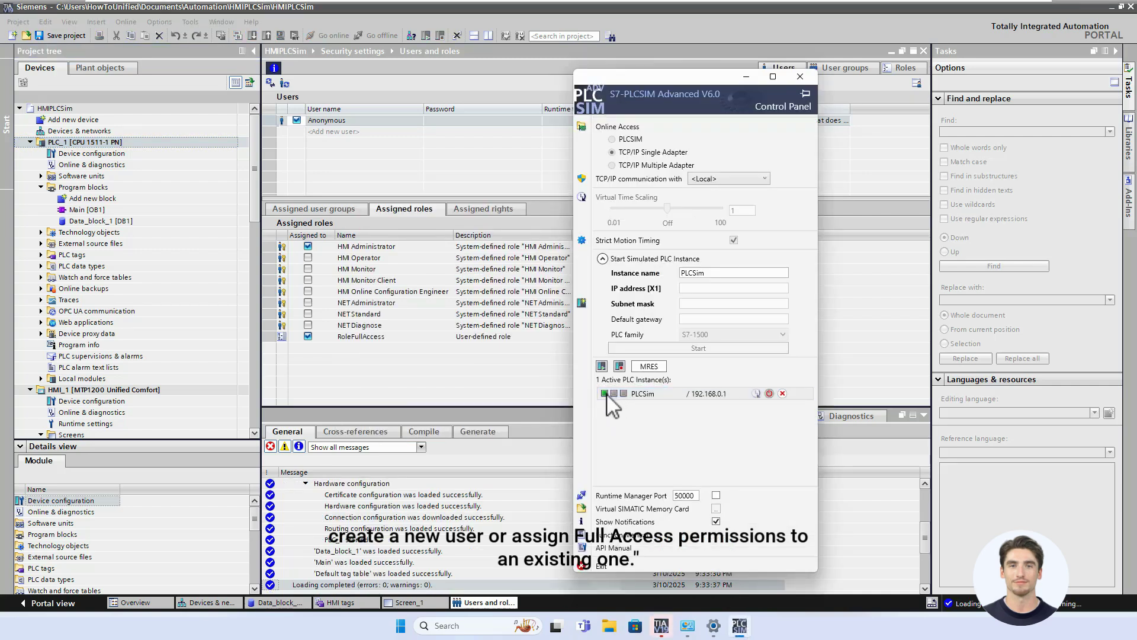
{"action": "left_click", "coordinate": [747, 78]}
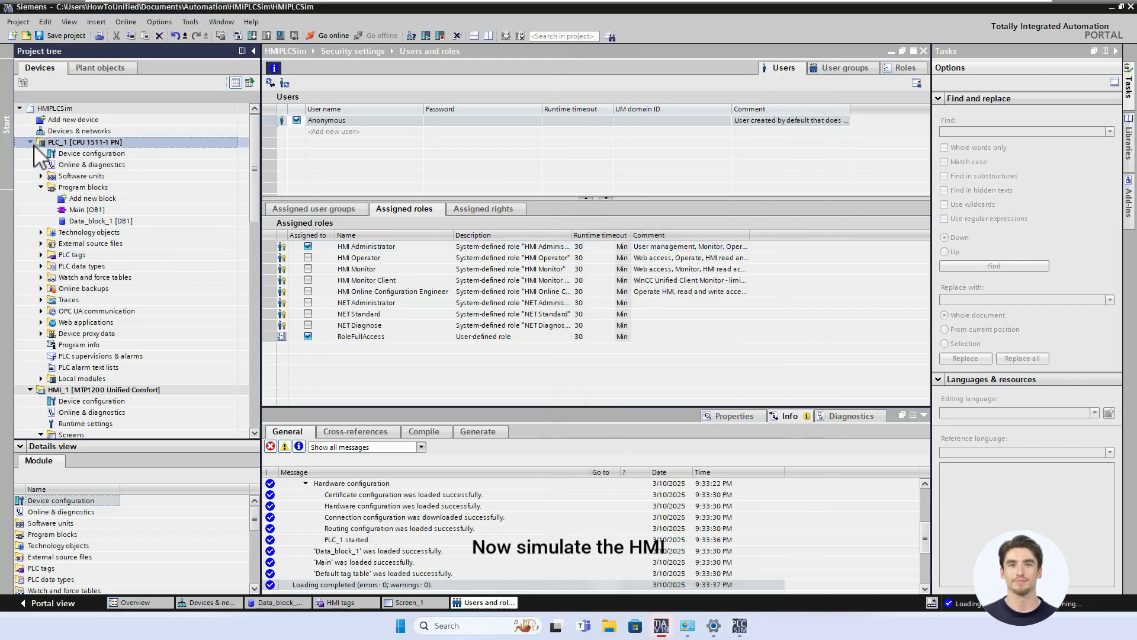
- Start the simulation of HMI_1 and go to the source of the runtime settings password error in the compile results
{"action": "left_click", "coordinate": [30, 142]}
{"action": "left_click", "coordinate": [52, 154]}
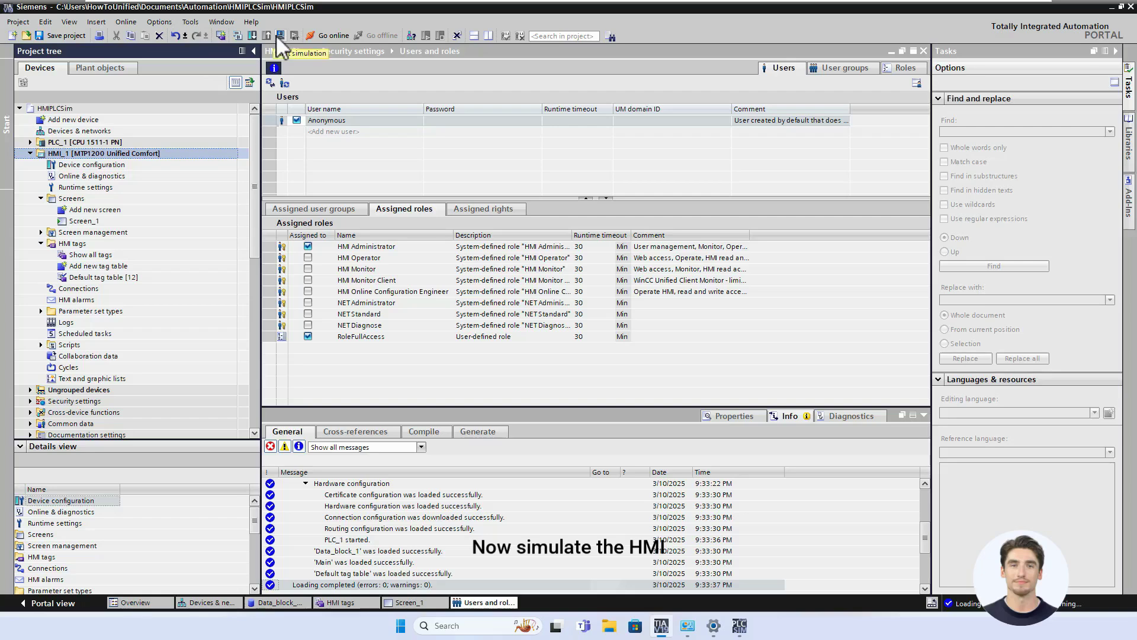
{"action": "left_click", "coordinate": [277, 36]}
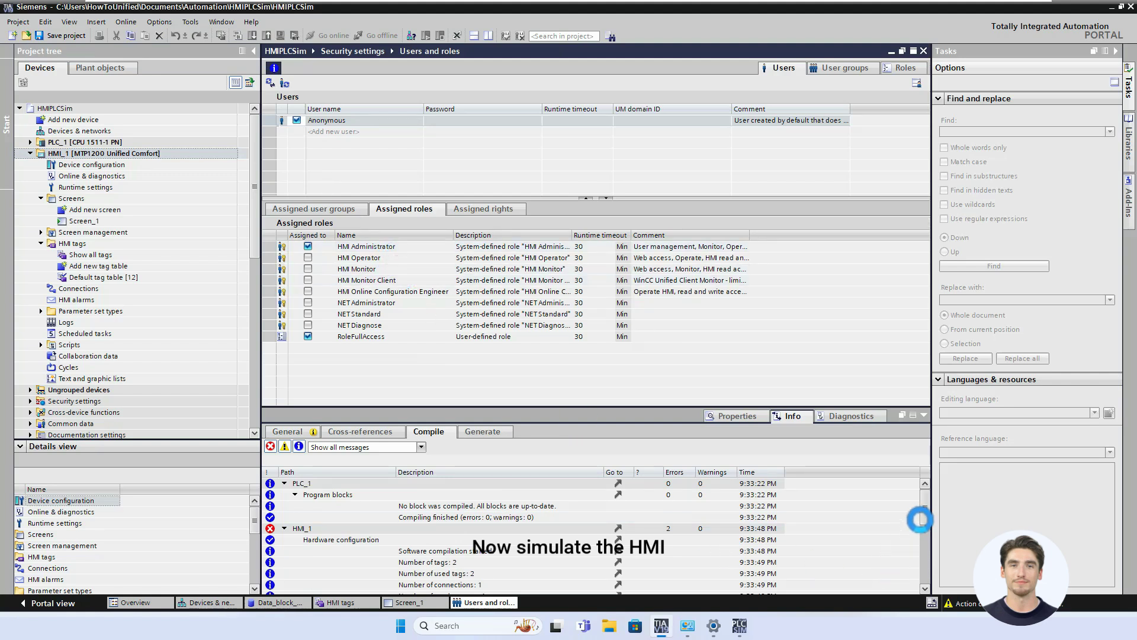
{"action": "left_click_drag", "start_coordinate": [923, 518], "coordinate": [937, 531]}
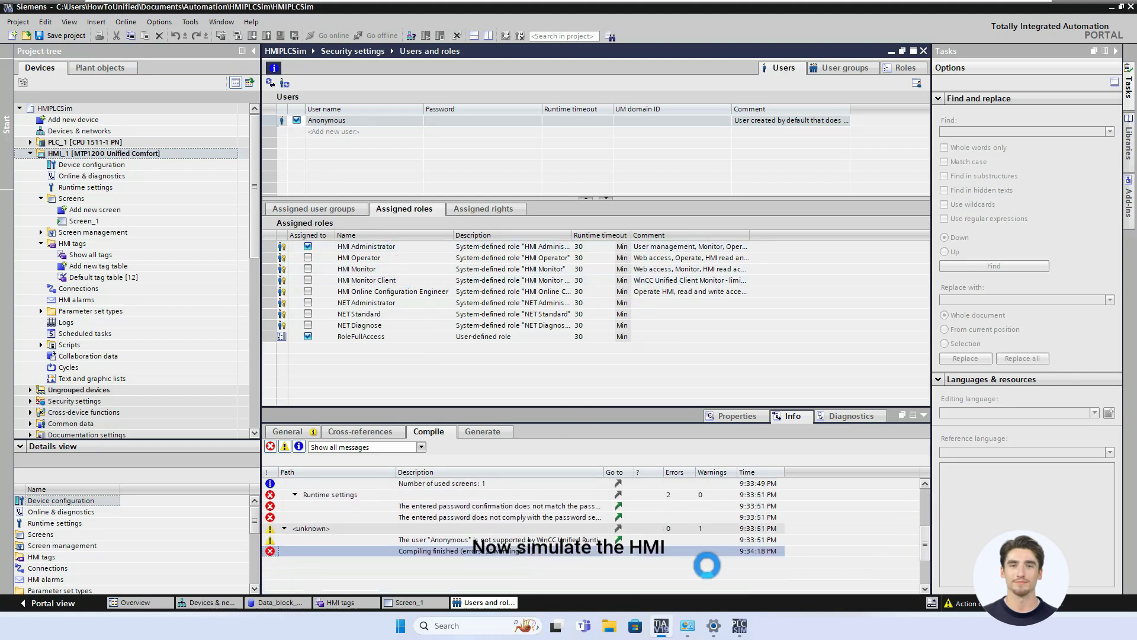
{"action": "left_click", "coordinate": [618, 517]}
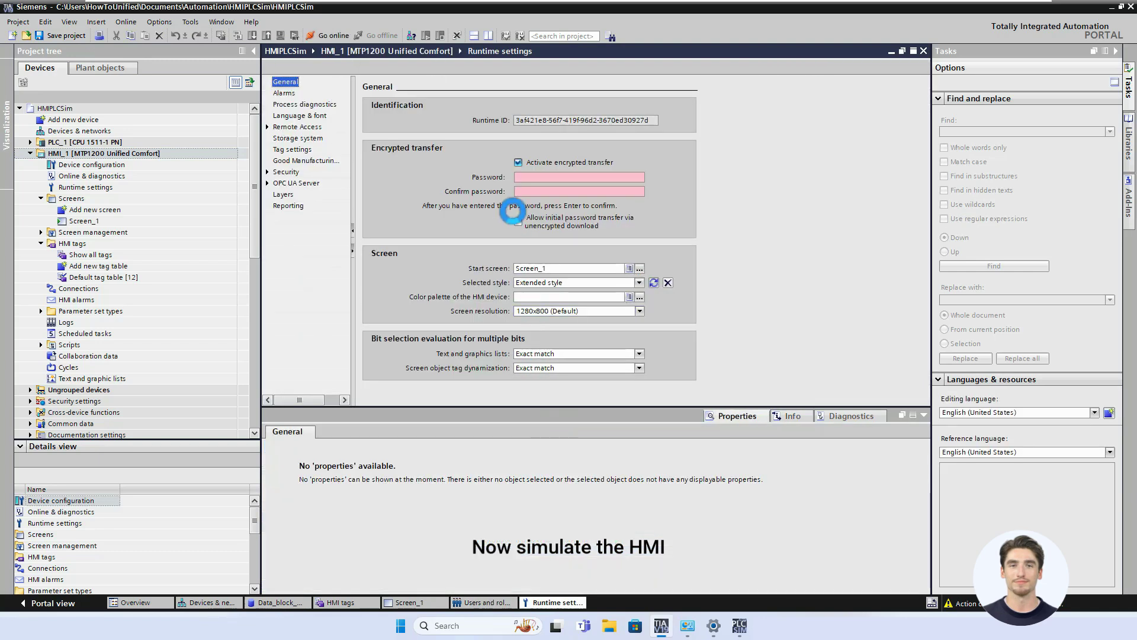
- Deactivate encrypted transfer in HMI_1's runtime settings and save the project
{"action": "left_click", "coordinate": [520, 165]}
{"action": "left_click", "coordinate": [519, 163]}
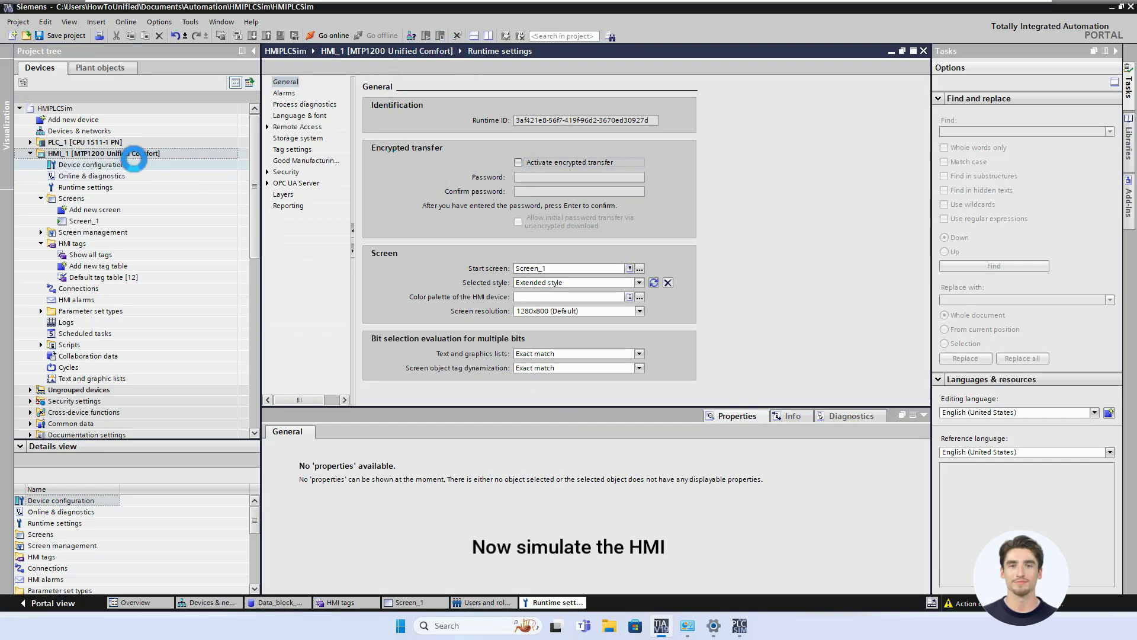
{"action": "left_click", "coordinate": [90, 41]}
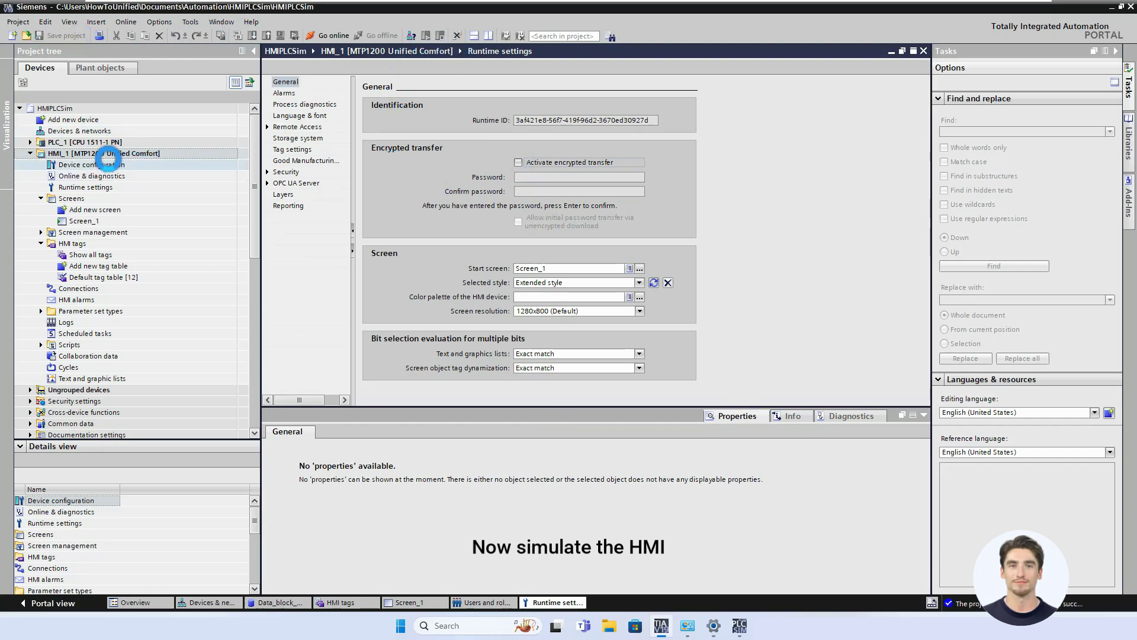
- Restart the HMI_1 simulation and move the WinCC Unified RT browser window aside
{"action": "left_click", "coordinate": [172, 106]}
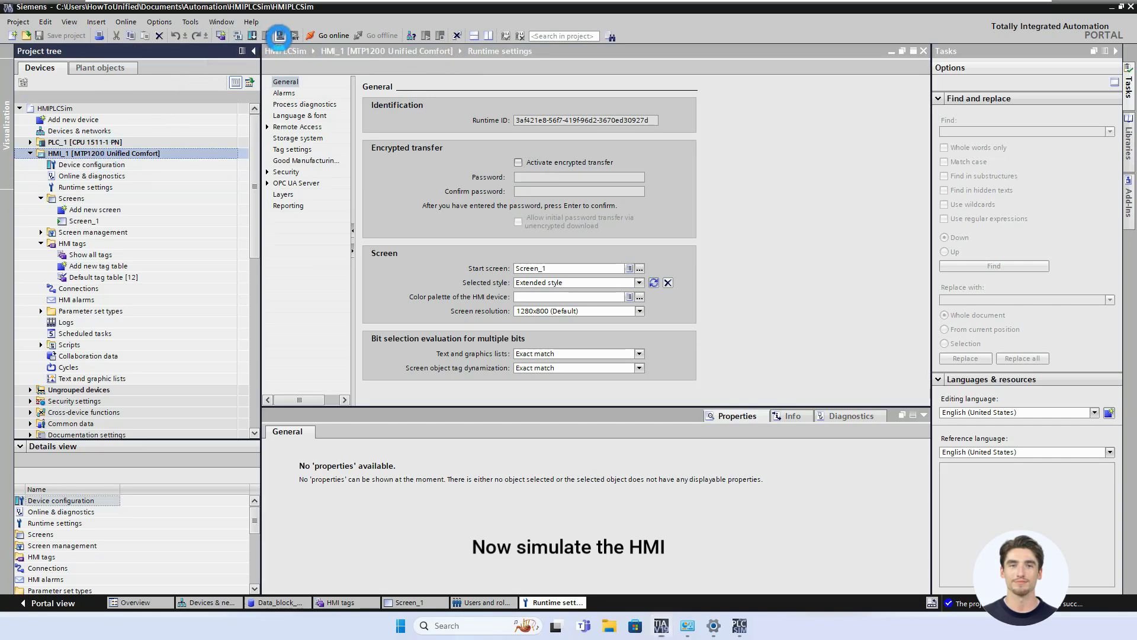
{"action": "left_click", "coordinate": [280, 35]}
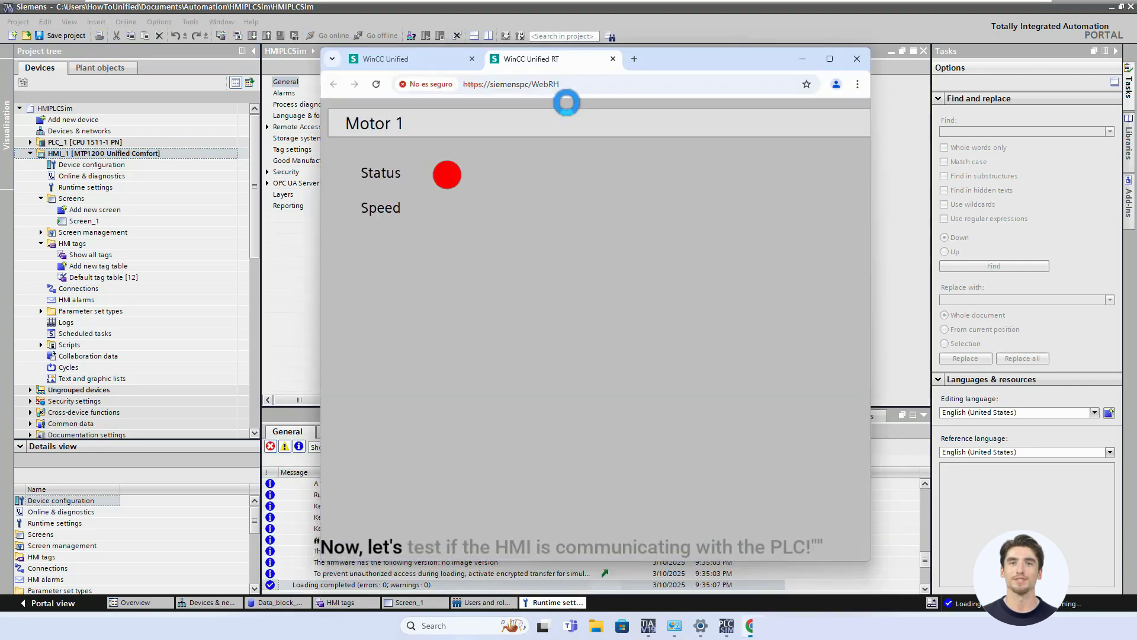
{"action": "left_click_drag", "start_coordinate": [666, 63], "coordinate": [799, 84]}
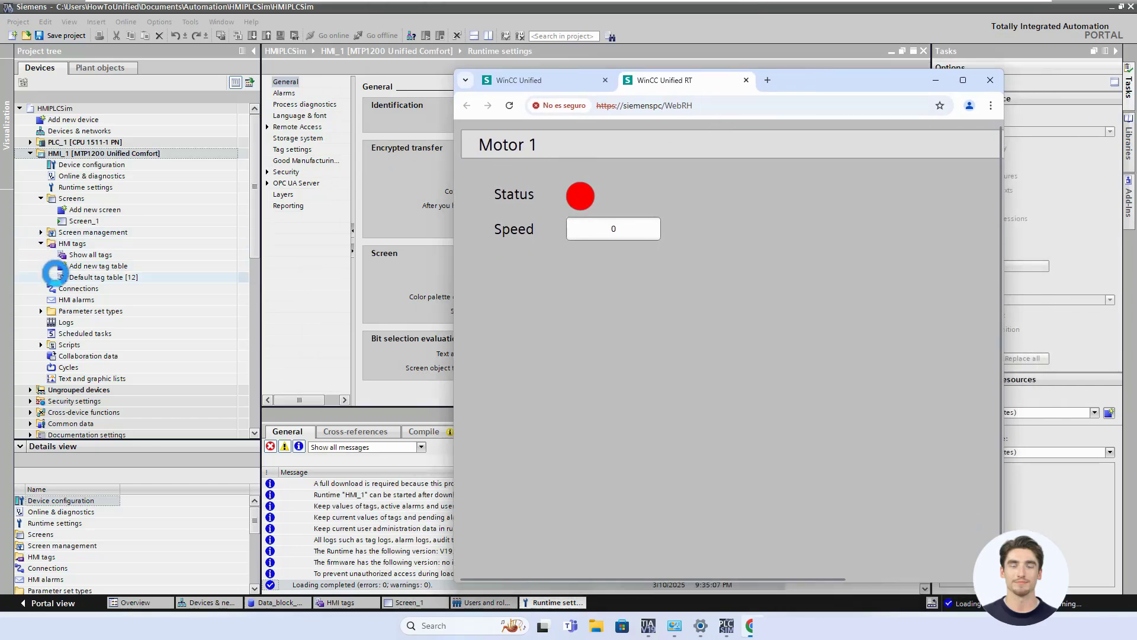
- Open PLC_1's Data_block_1 with online monitoring on, and place the WinCC Unified RT window beside its monitor values
{"action": "left_click", "coordinate": [31, 142]}
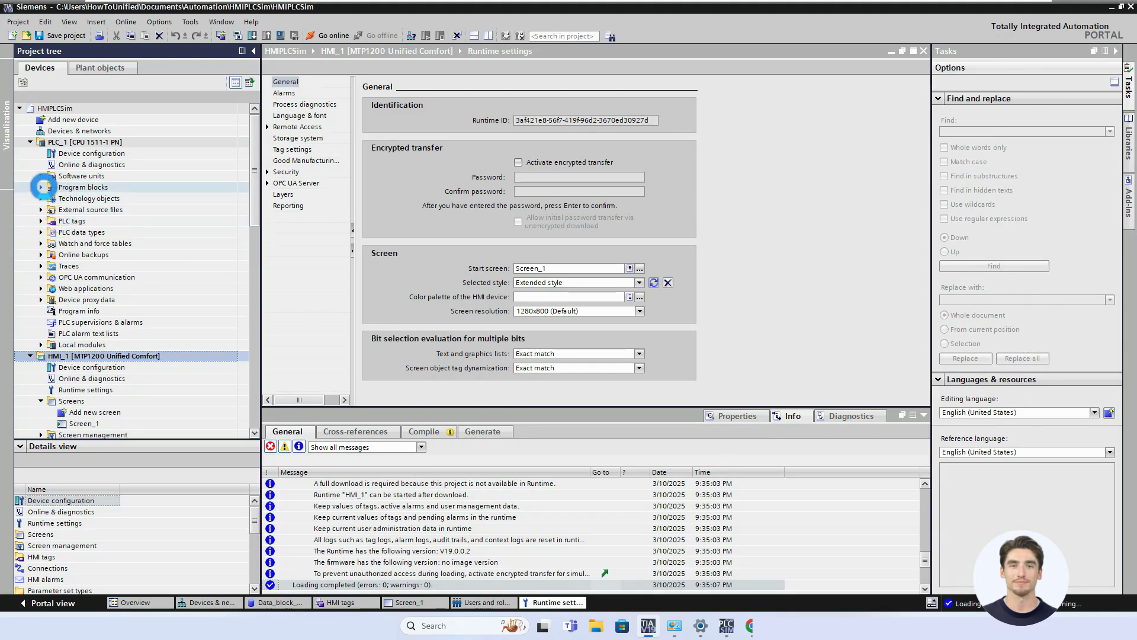
{"action": "left_click", "coordinate": [41, 188]}
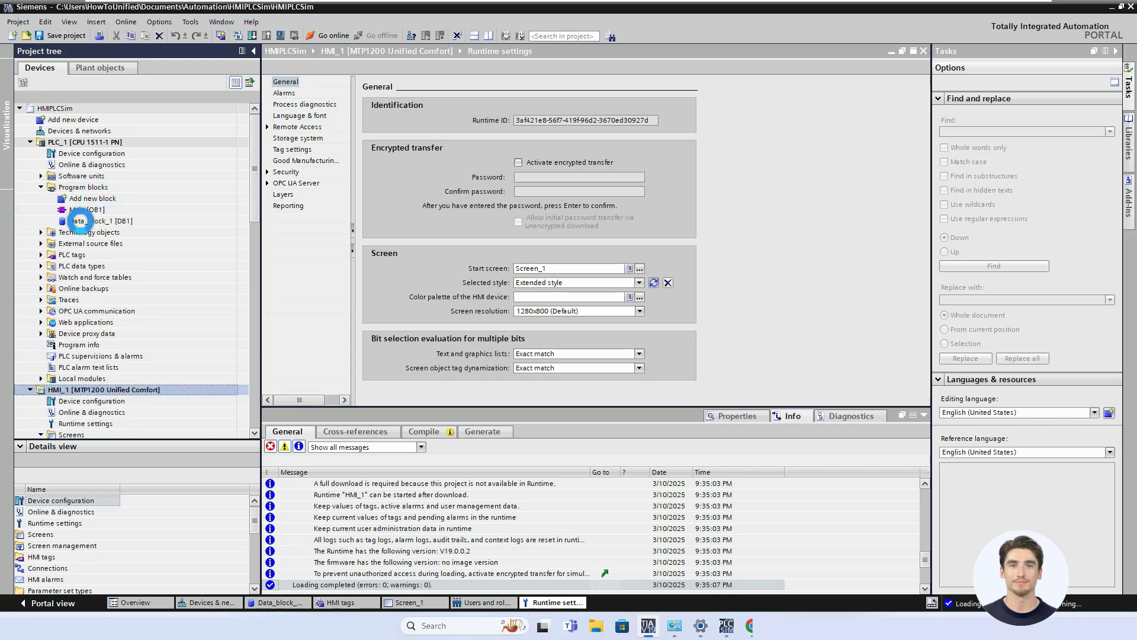
{"action": "double_click", "coordinate": [80, 221]}
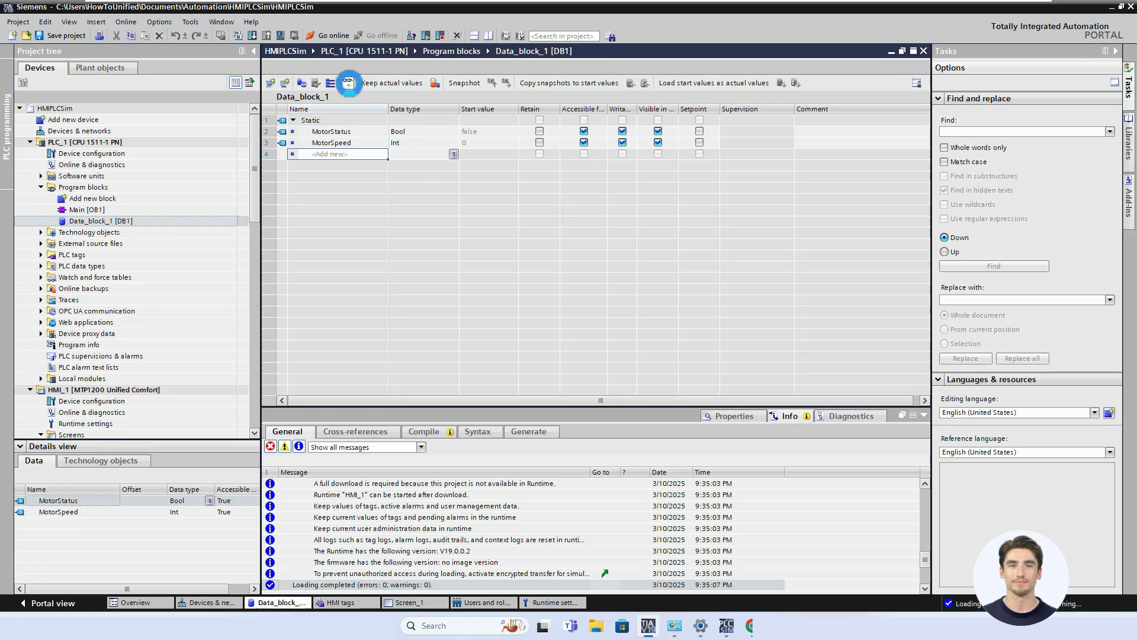
{"action": "left_click", "coordinate": [348, 83]}
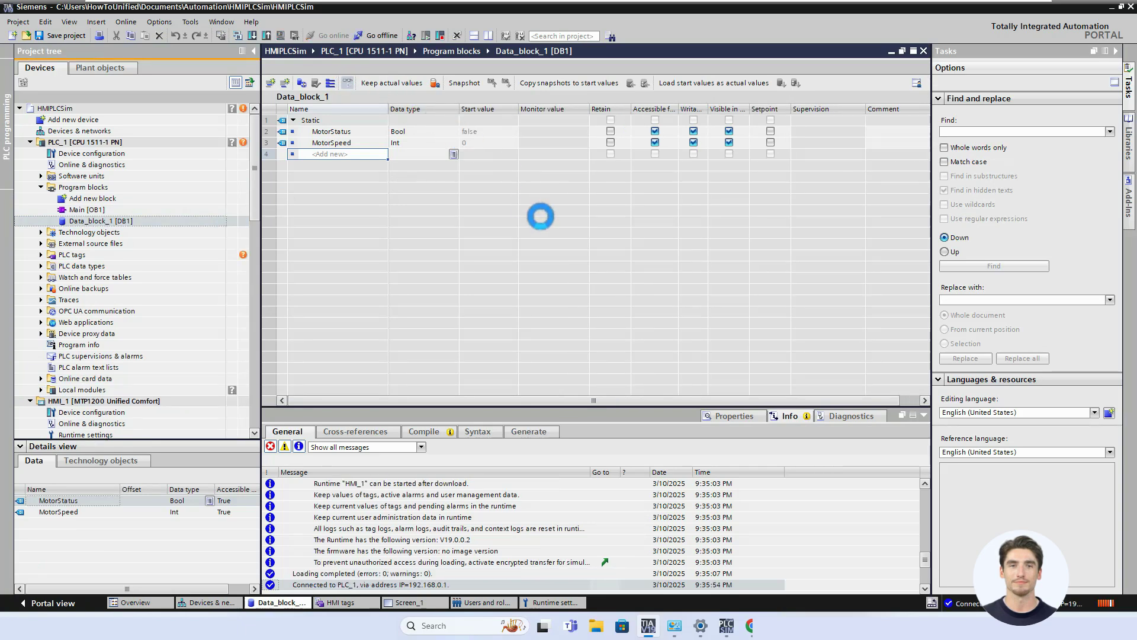
{"action": "left_click", "coordinate": [751, 625]}
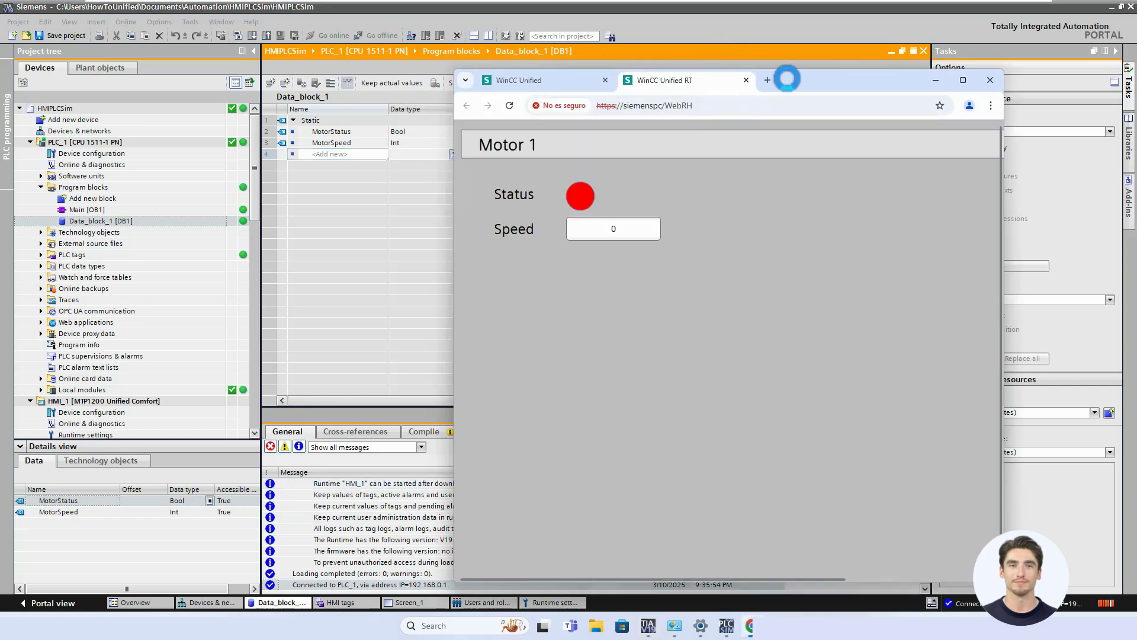
{"action": "left_click_drag", "start_coordinate": [787, 79], "coordinate": [959, 119]}
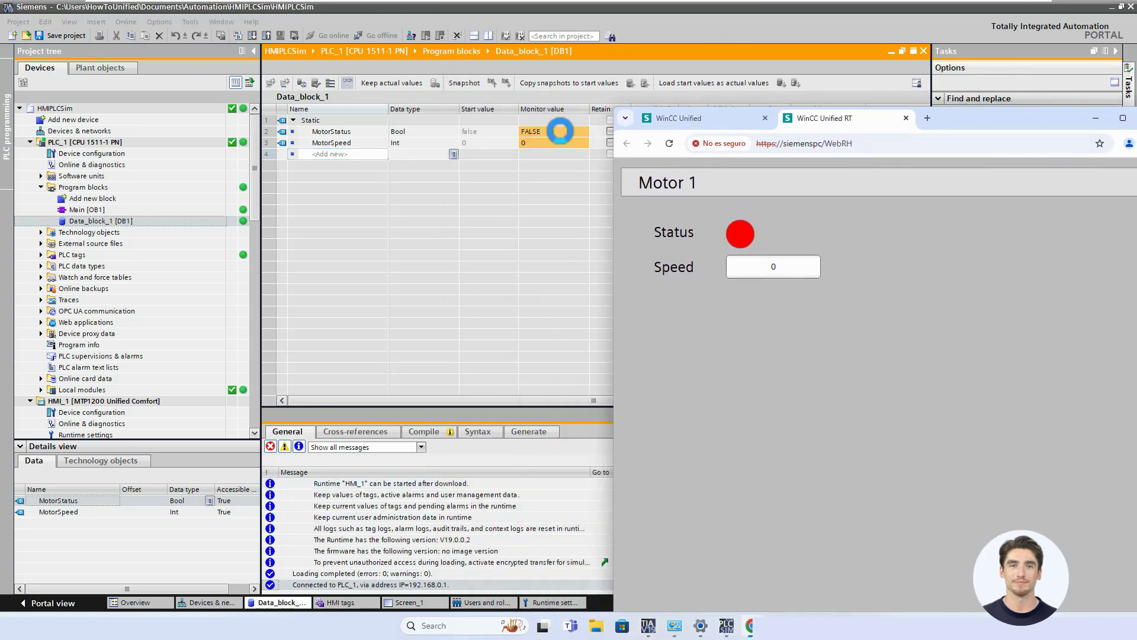
- Toggle the monitored MotorStatus value in Data_block_1 to TRUE and bring up the HMI runtime window
{"action": "double_click", "coordinate": [559, 131]}
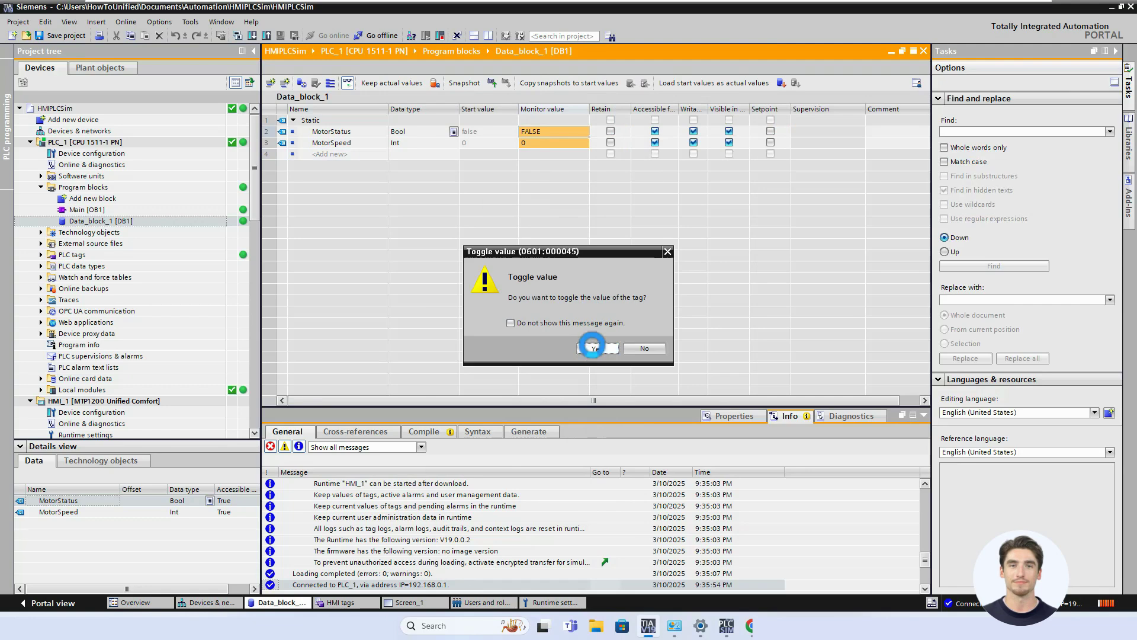
{"action": "left_click", "coordinate": [592, 348]}
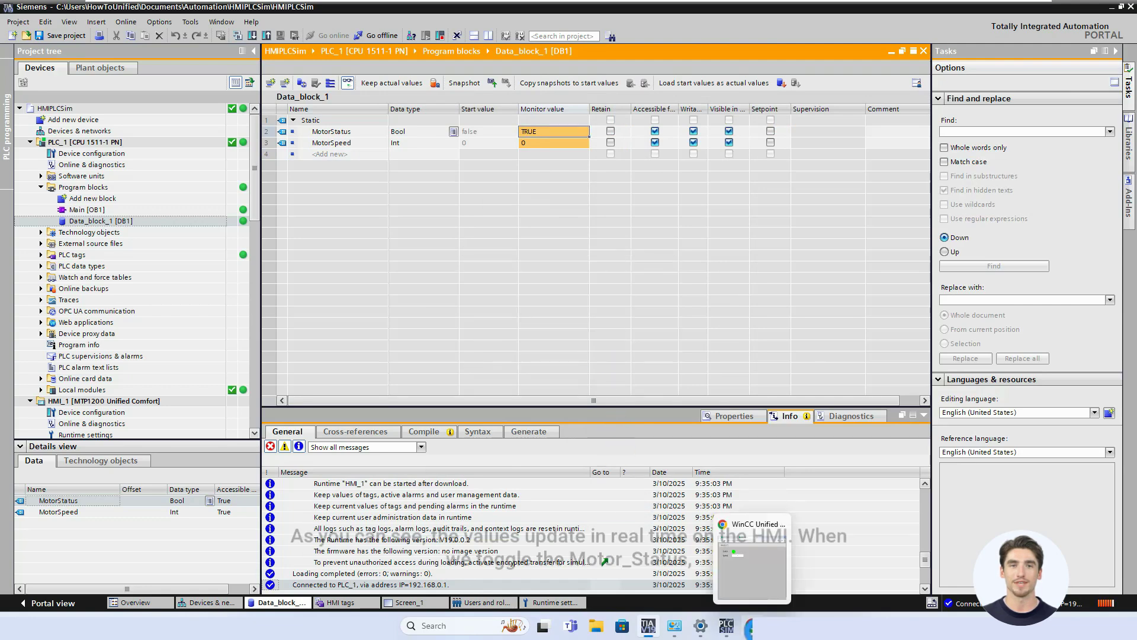
{"action": "left_click", "coordinate": [750, 626]}
- Modify the monitored MotorSpeed value in Data_block_1 to 55 and show the HMI runtime window beside the data block
{"action": "double_click", "coordinate": [554, 143]}
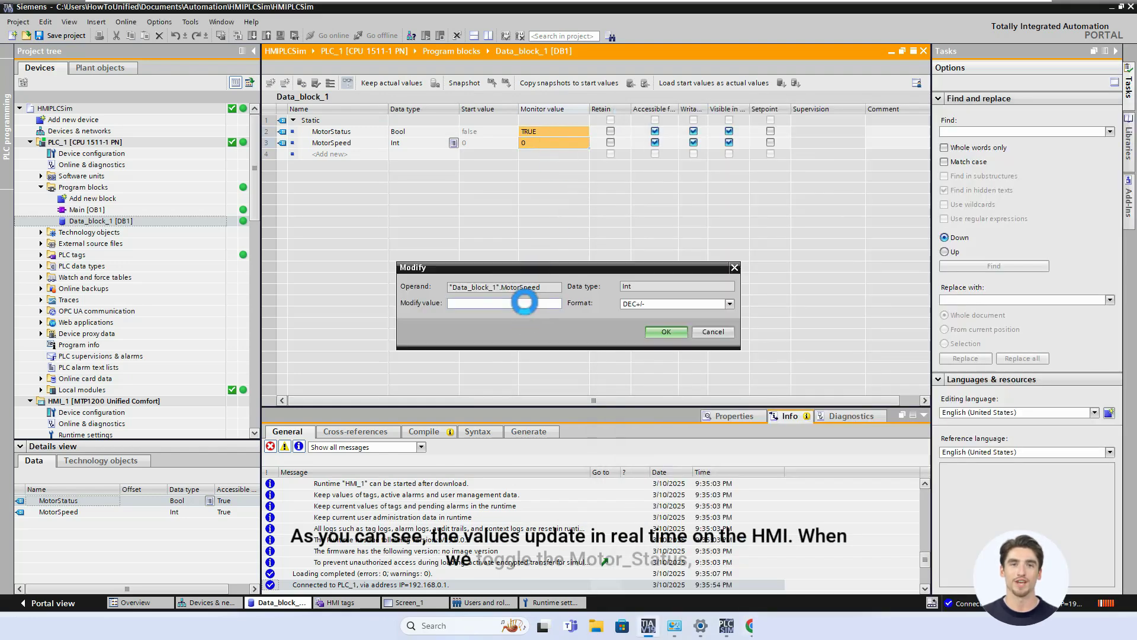
{"action": "type", "text": "55"}
{"action": "left_click", "coordinate": [667, 331]}
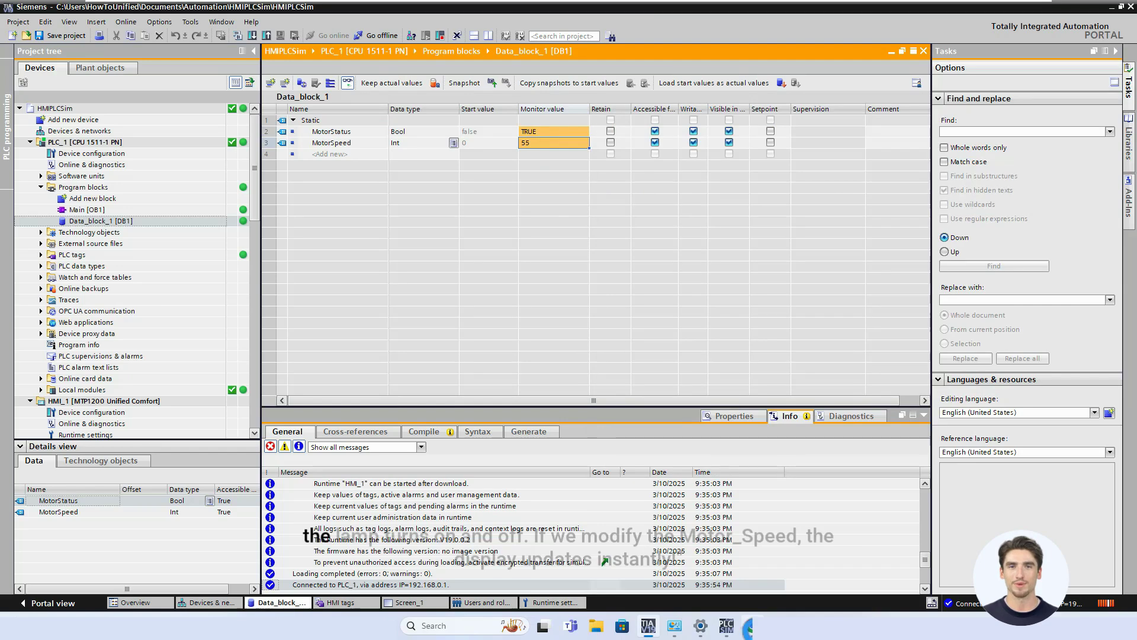
{"action": "left_click", "coordinate": [750, 625]}
{"action": "left_click_drag", "start_coordinate": [947, 115], "coordinate": [929, 96]}
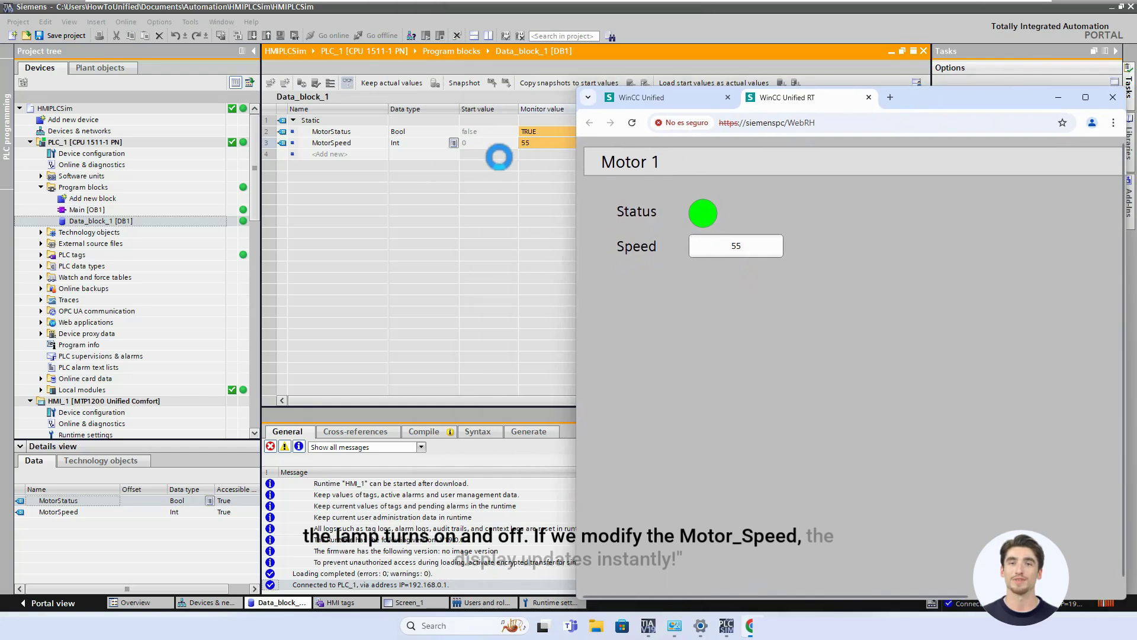